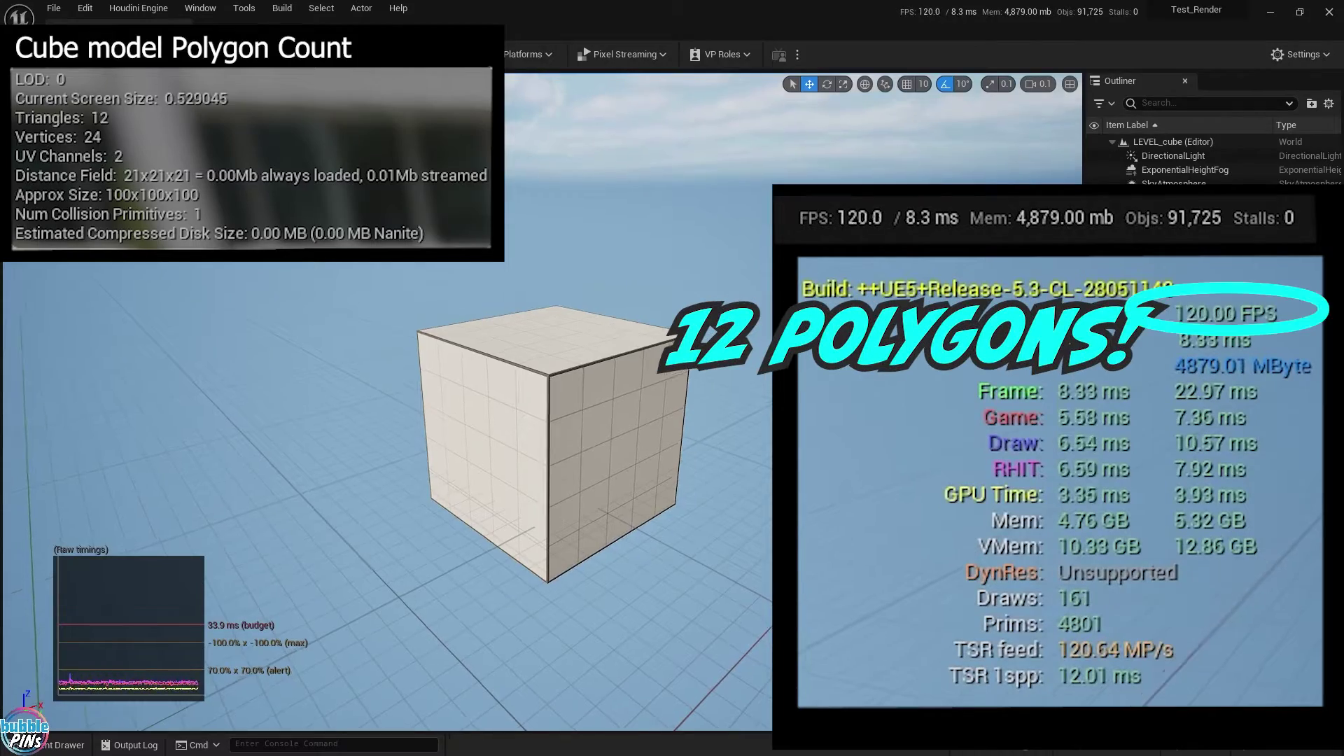
{"action": "scroll", "coordinate": [547, 431], "scroll_direction": "down", "scroll_amount": 3}
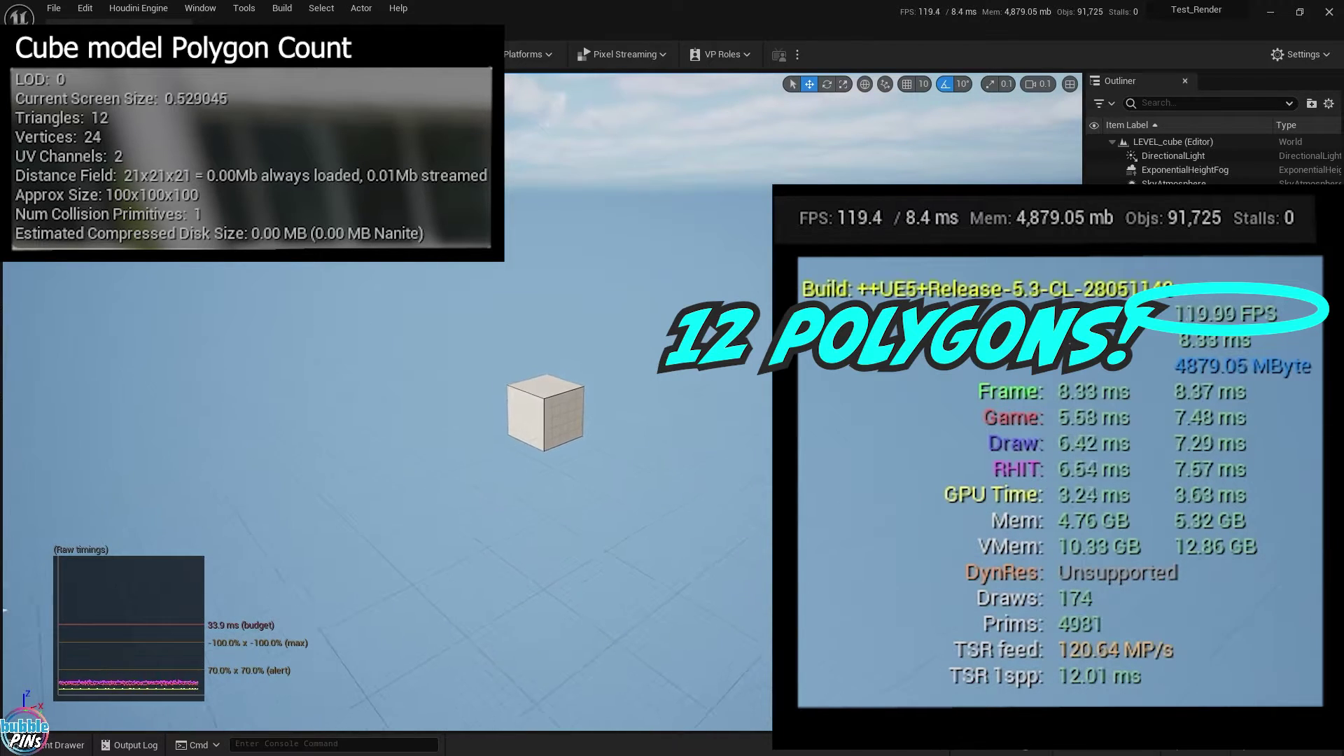
{"action": "right_click_drag", "start_coordinate": [546, 420], "coordinate": [550, 364]}
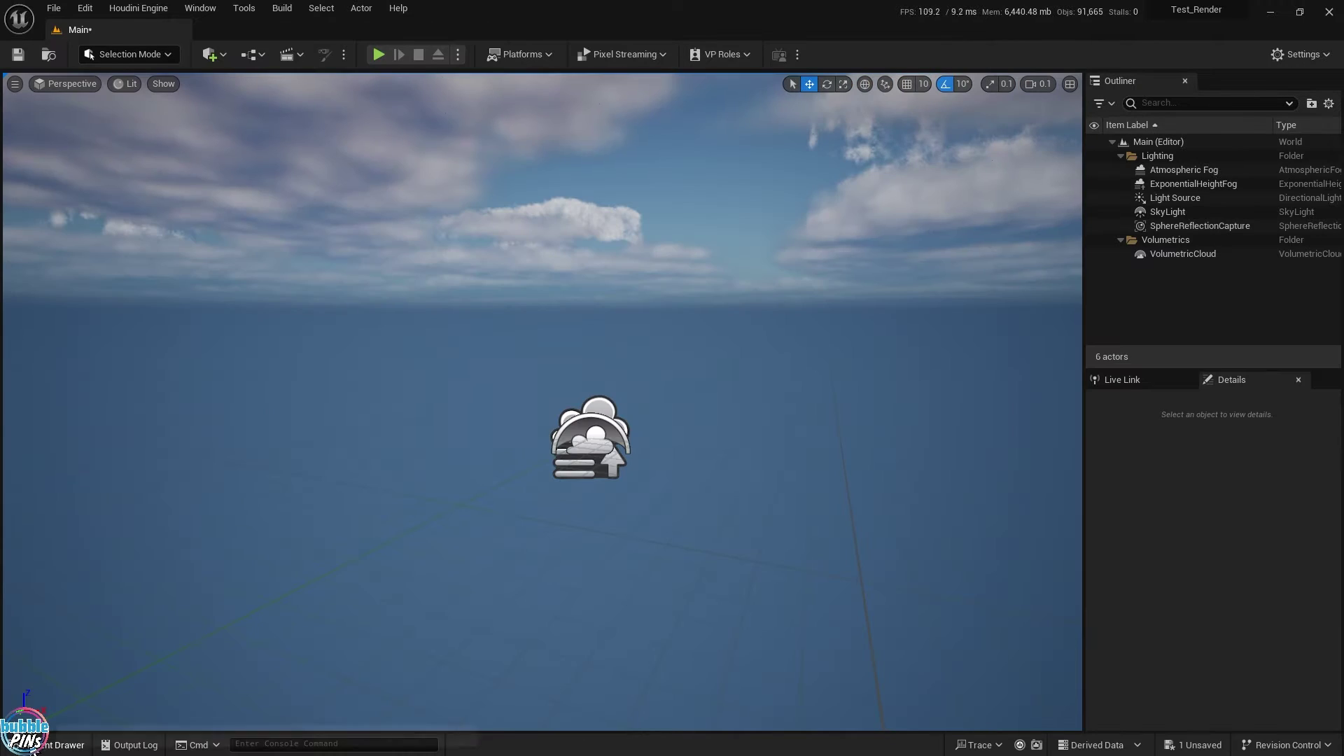
Step: Open the MY_STUFF content folder and start importing the Earthquake2 FBX model into it
{"action": "left_click", "coordinate": [32, 749]}
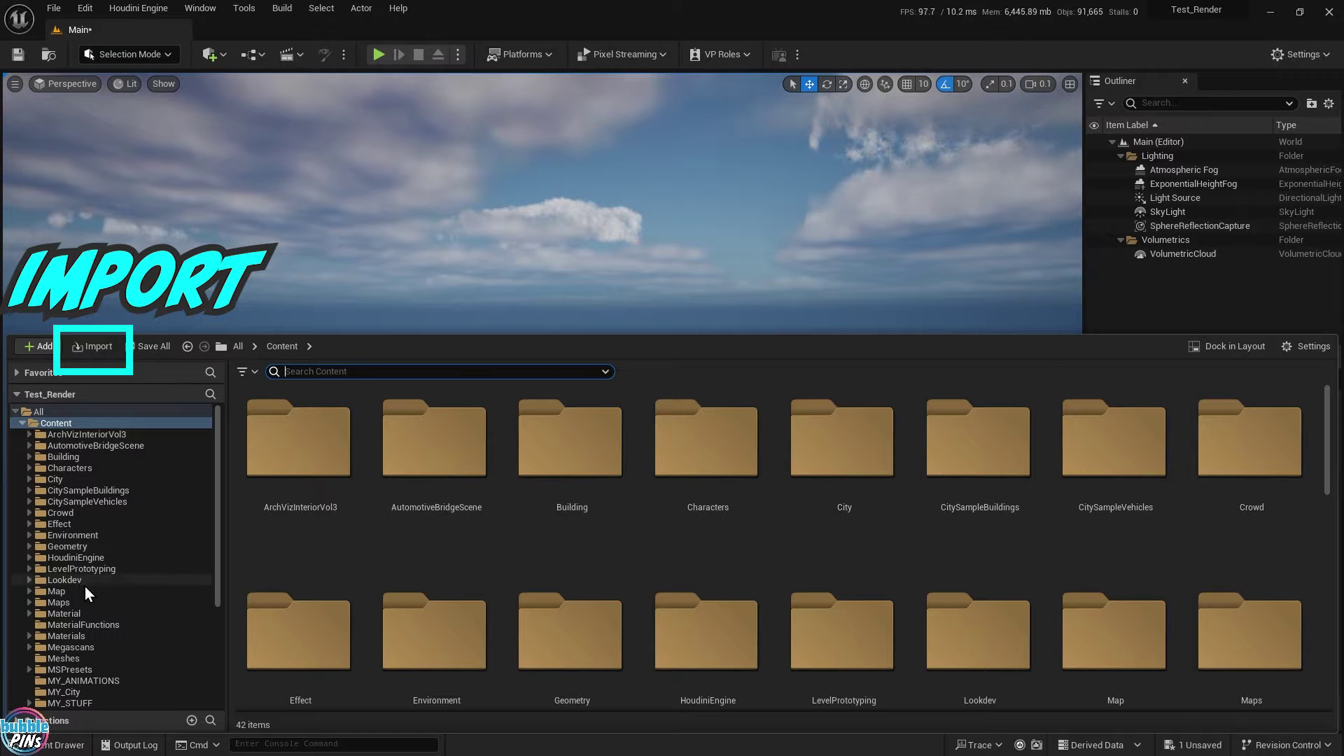
{"action": "scroll", "coordinate": [81, 651], "scroll_direction": "down", "scroll_amount": 1}
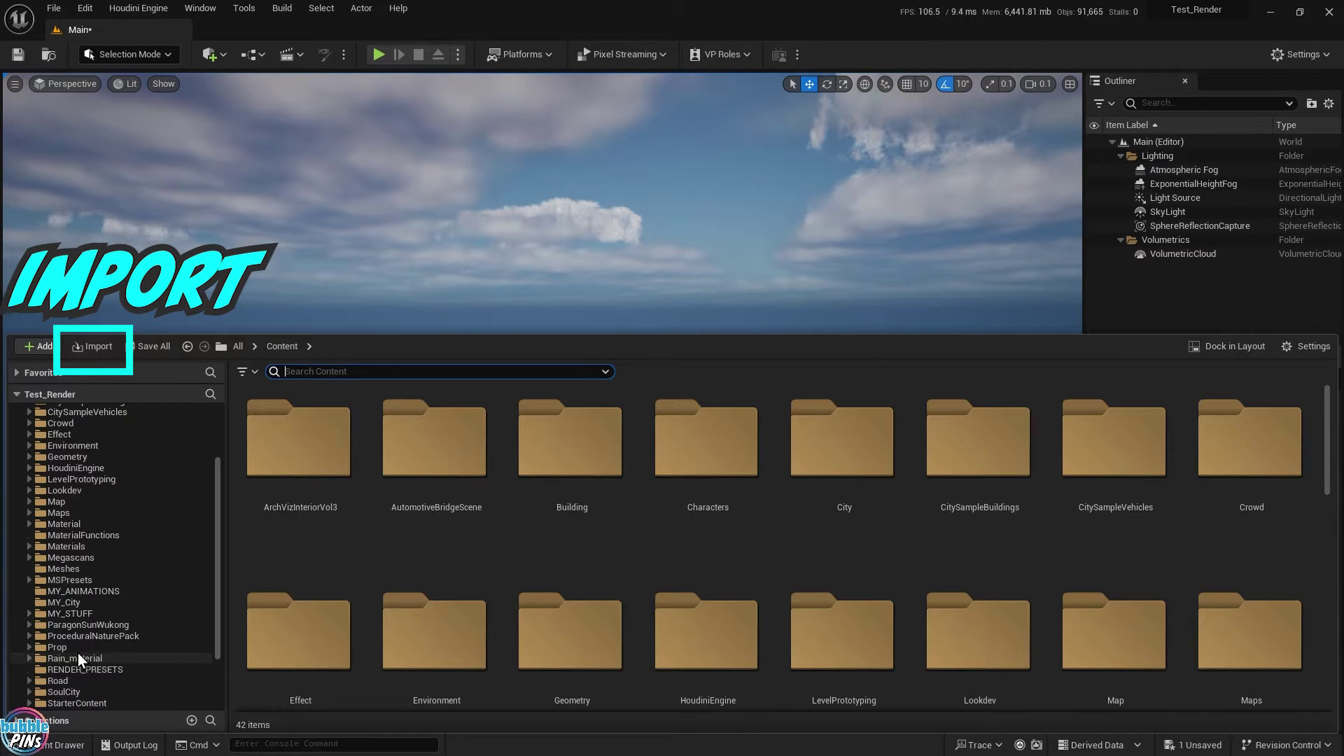
{"action": "left_click", "coordinate": [79, 616]}
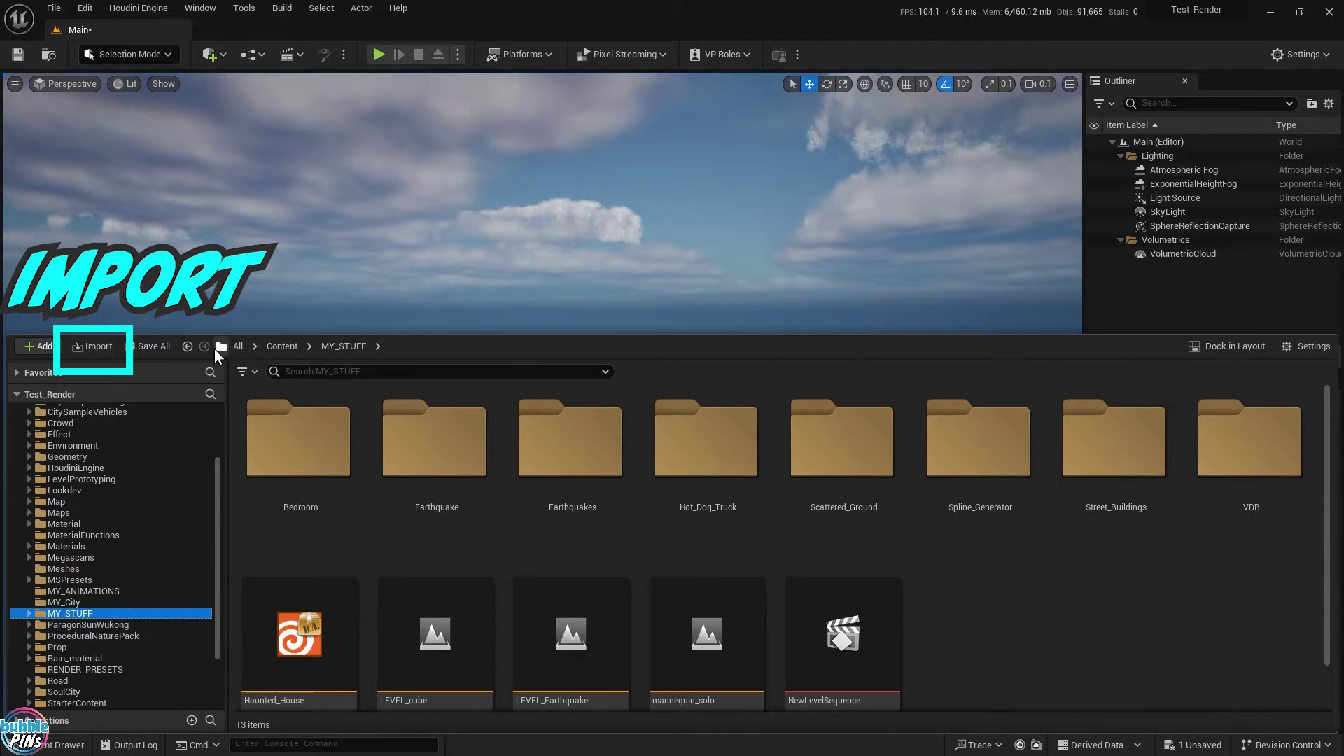
{"action": "left_click", "coordinate": [98, 346]}
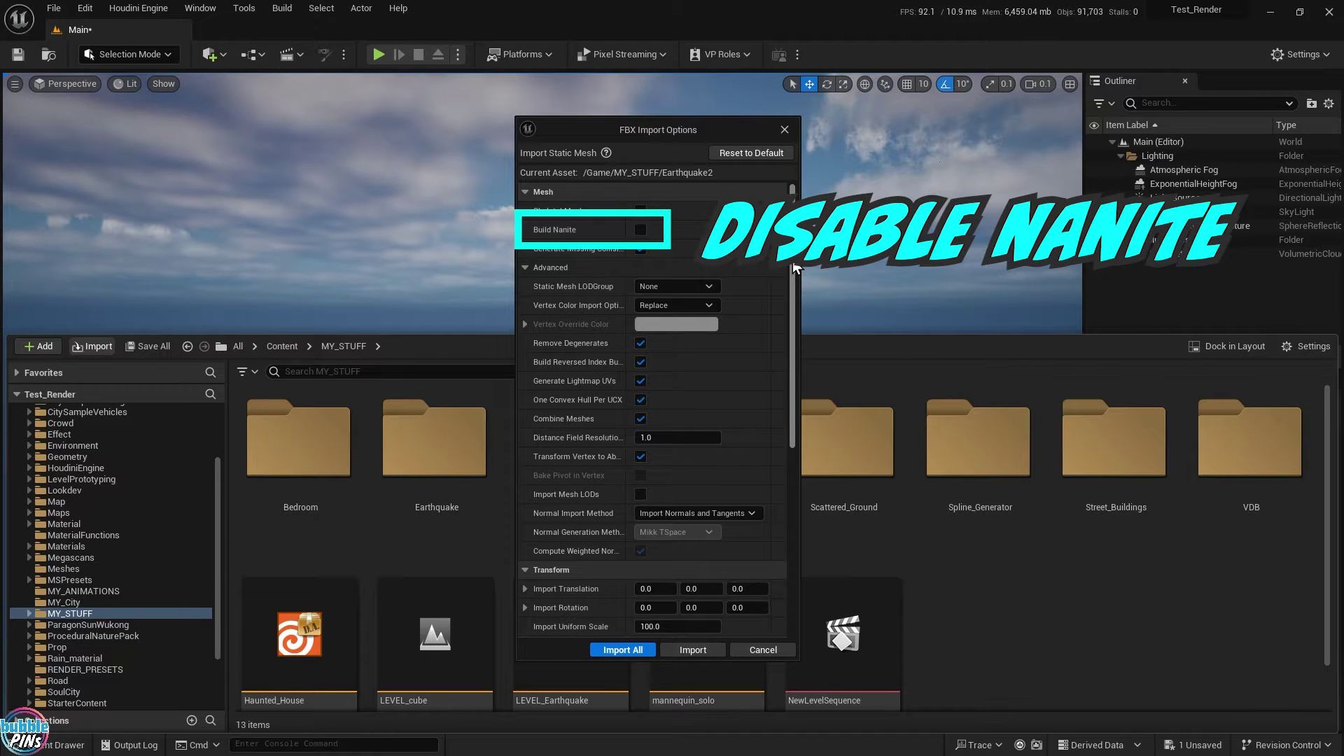
Step: Review the FBX import options and import Earthquake2 with Build Nanite off, vertex colors on Replace and a uniform scale of 100
{"action": "scroll", "coordinate": [794, 268], "scroll_direction": "down", "scroll_amount": 1}
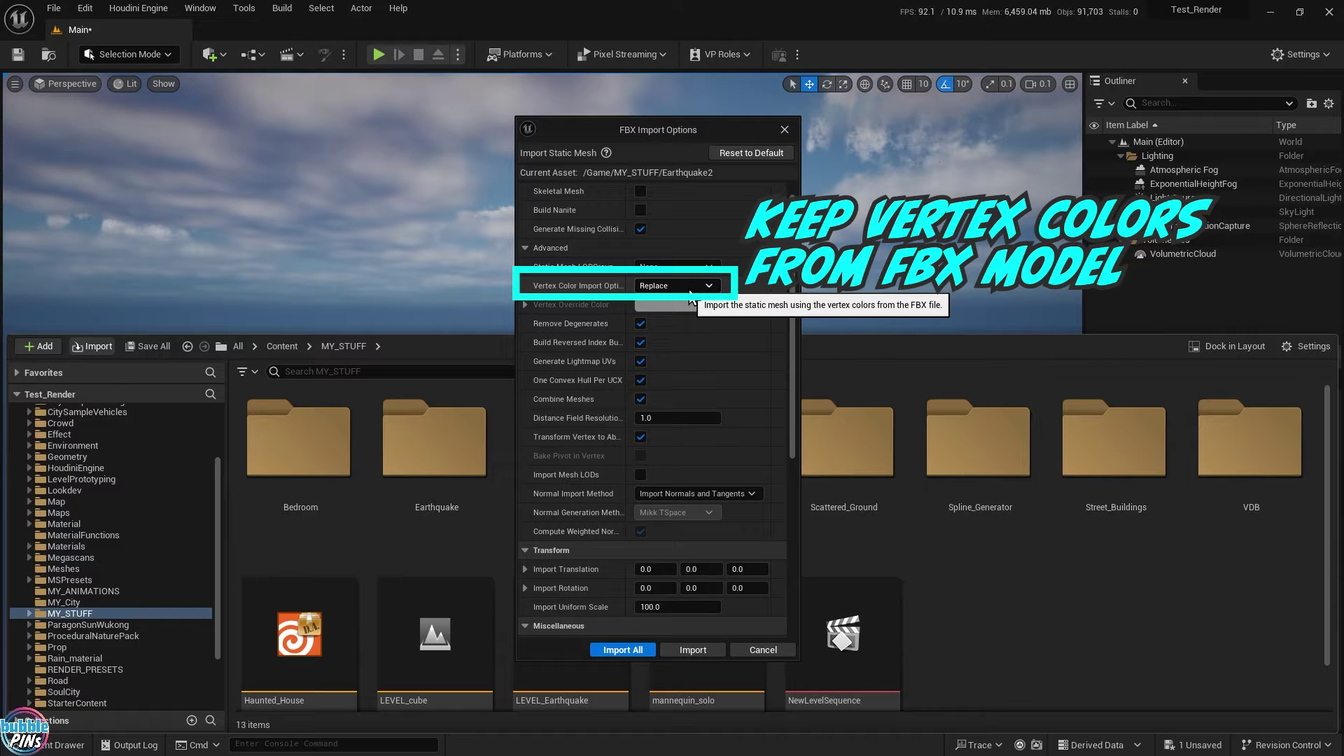
{"action": "scroll", "coordinate": [790, 291], "scroll_direction": "up", "scroll_amount": 1}
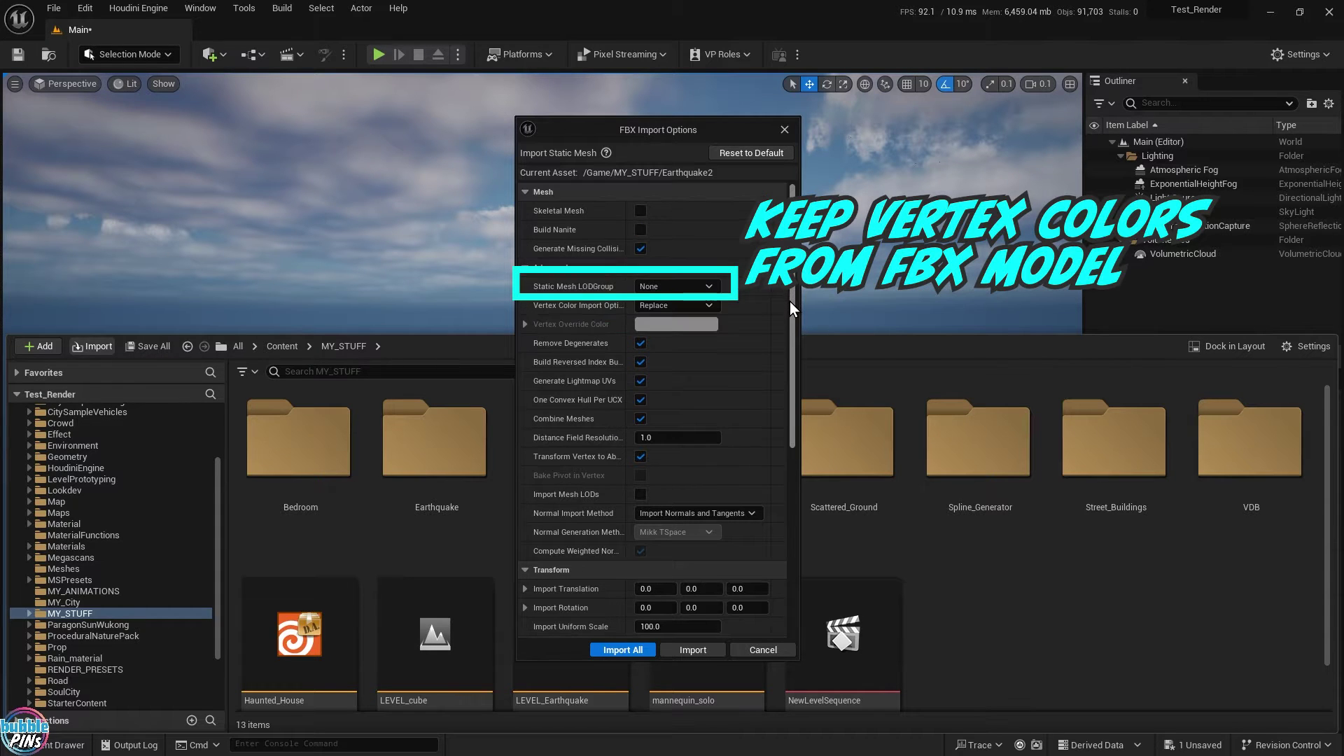
{"action": "left_click_drag", "start_coordinate": [792, 291], "coordinate": [800, 382]}
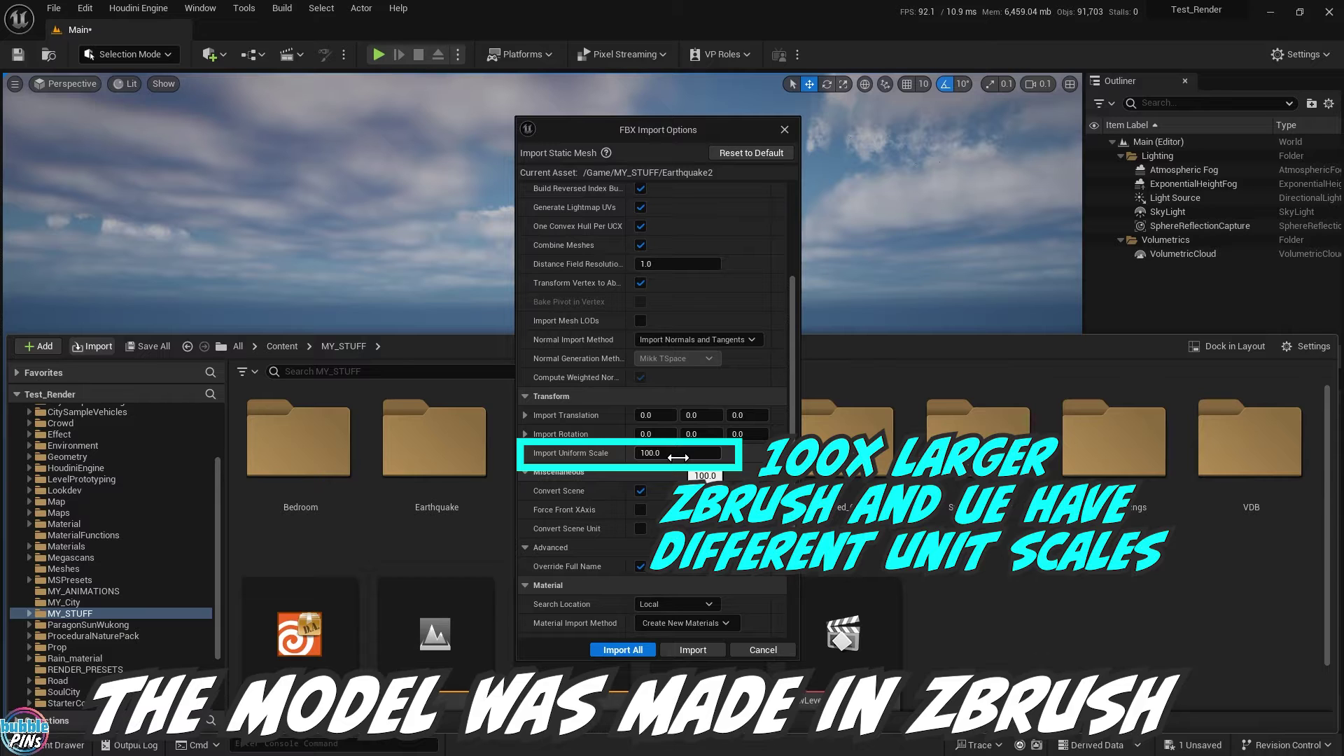
{"action": "left_click_drag", "start_coordinate": [793, 466], "coordinate": [774, 590]}
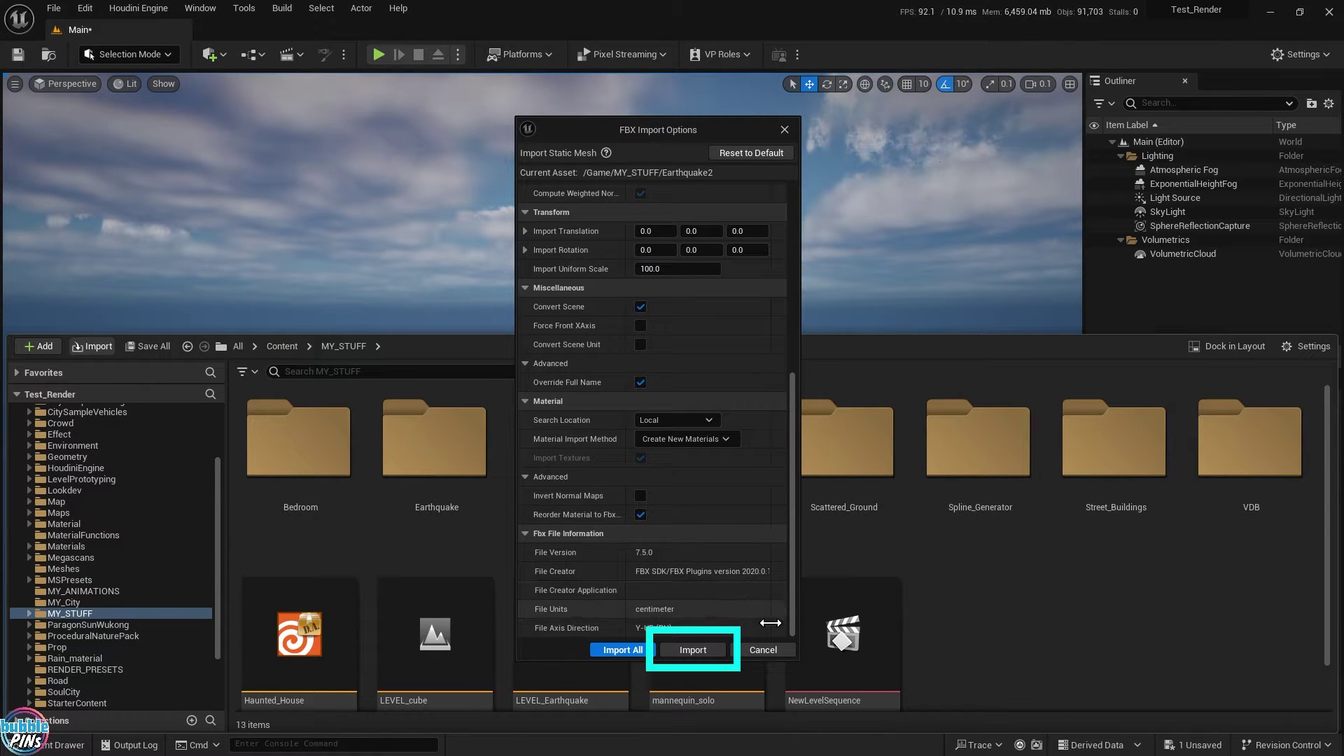
{"action": "left_click", "coordinate": [704, 655]}
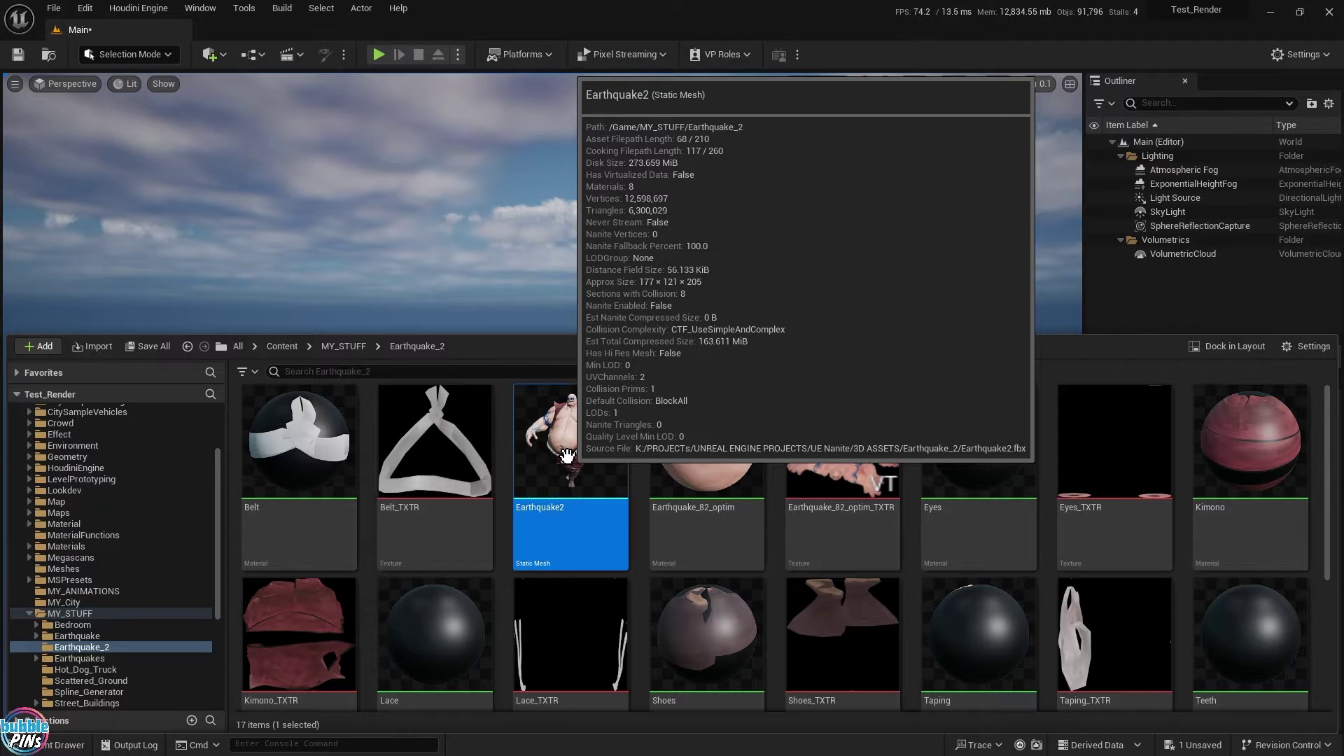
Step: Place the Earthquake2 static mesh in the level and reset its location to the default
{"action": "left_click_drag", "start_coordinate": [567, 456], "coordinate": [578, 301]}
{"action": "left_click_drag", "start_coordinate": [591, 399], "coordinate": [587, 382]}
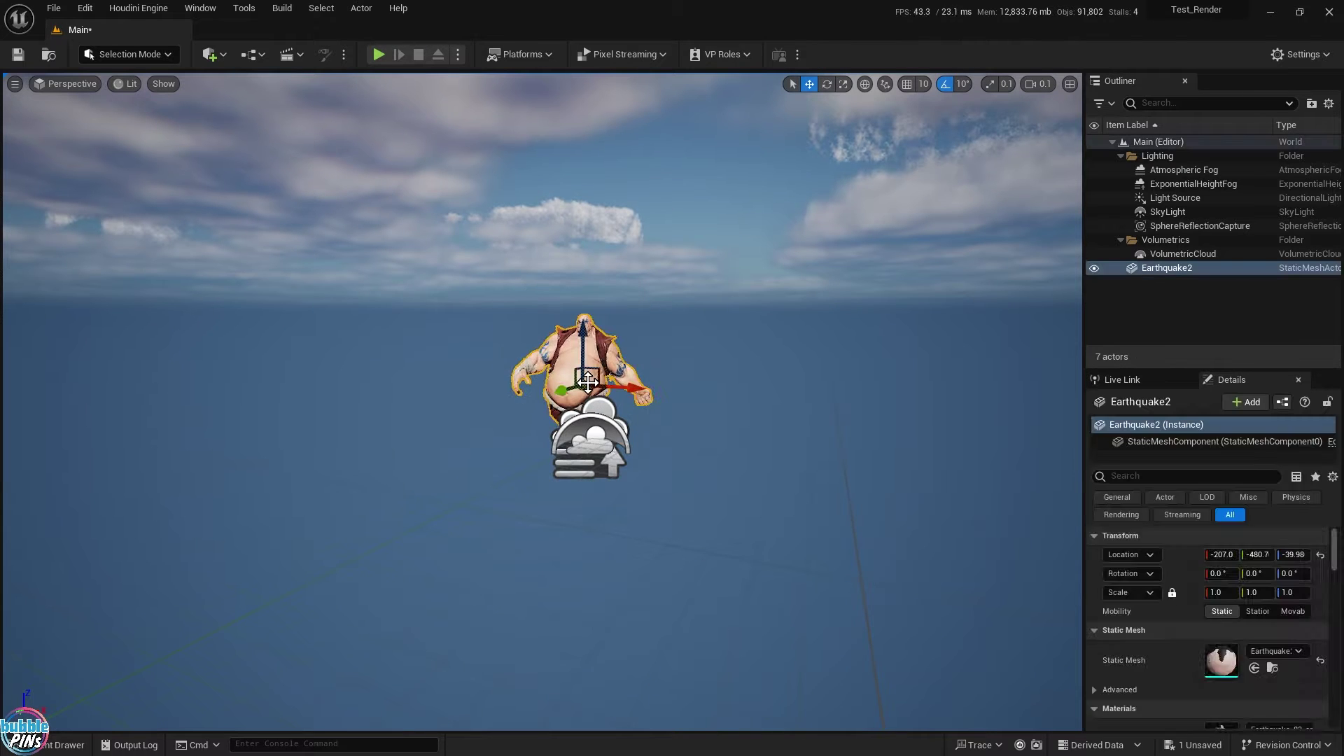
{"action": "left_click", "coordinate": [1320, 556]}
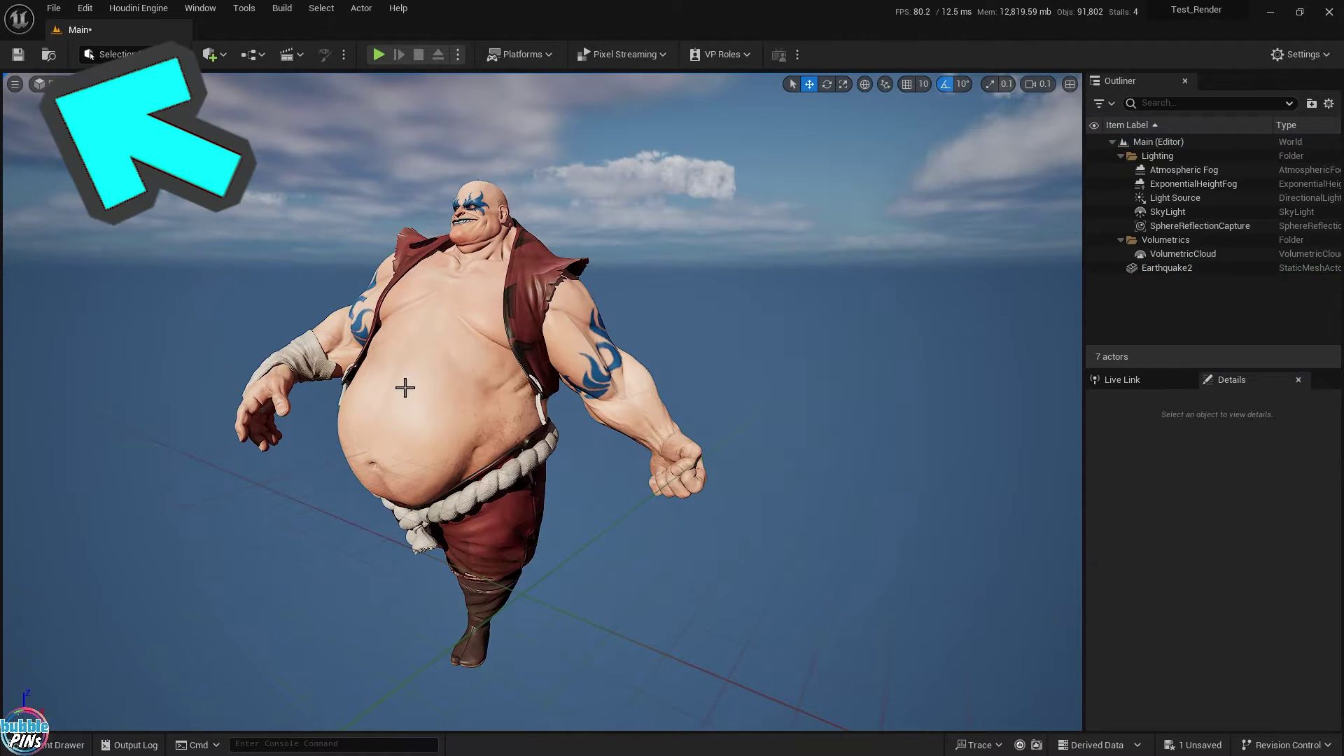
Step: Turn on the viewport's FPS display and the Detailed engine statistics
{"action": "left_click", "coordinate": [14, 84]}
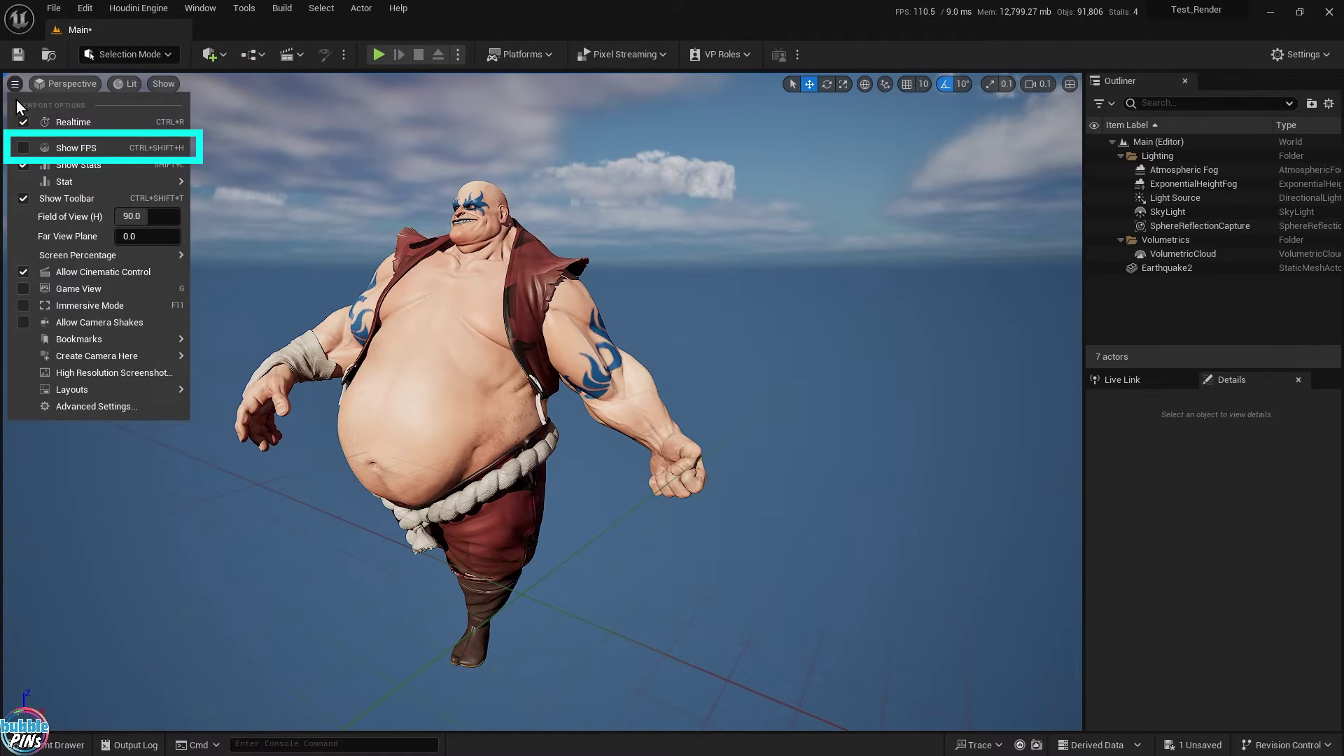
{"action": "left_click", "coordinate": [22, 148]}
{"action": "left_click", "coordinate": [86, 202]}
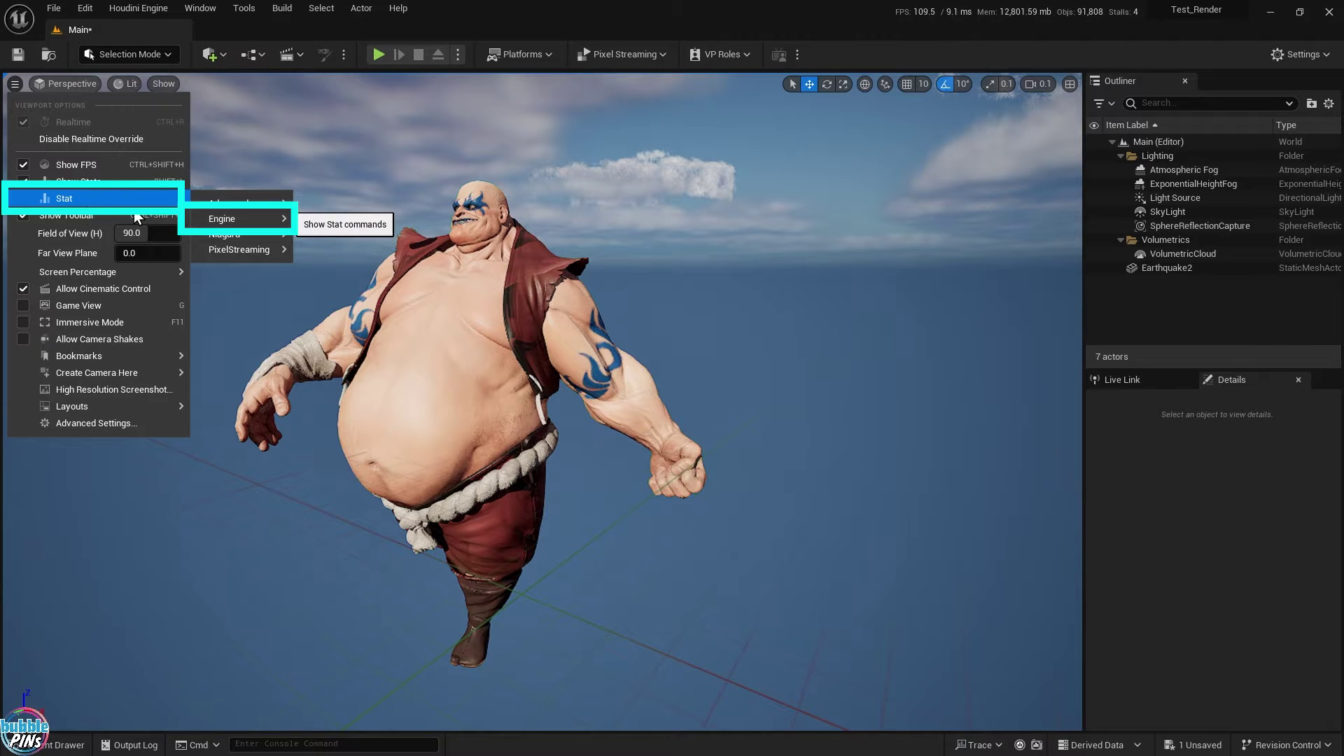
{"action": "mouse_move", "coordinate": [241, 212]}
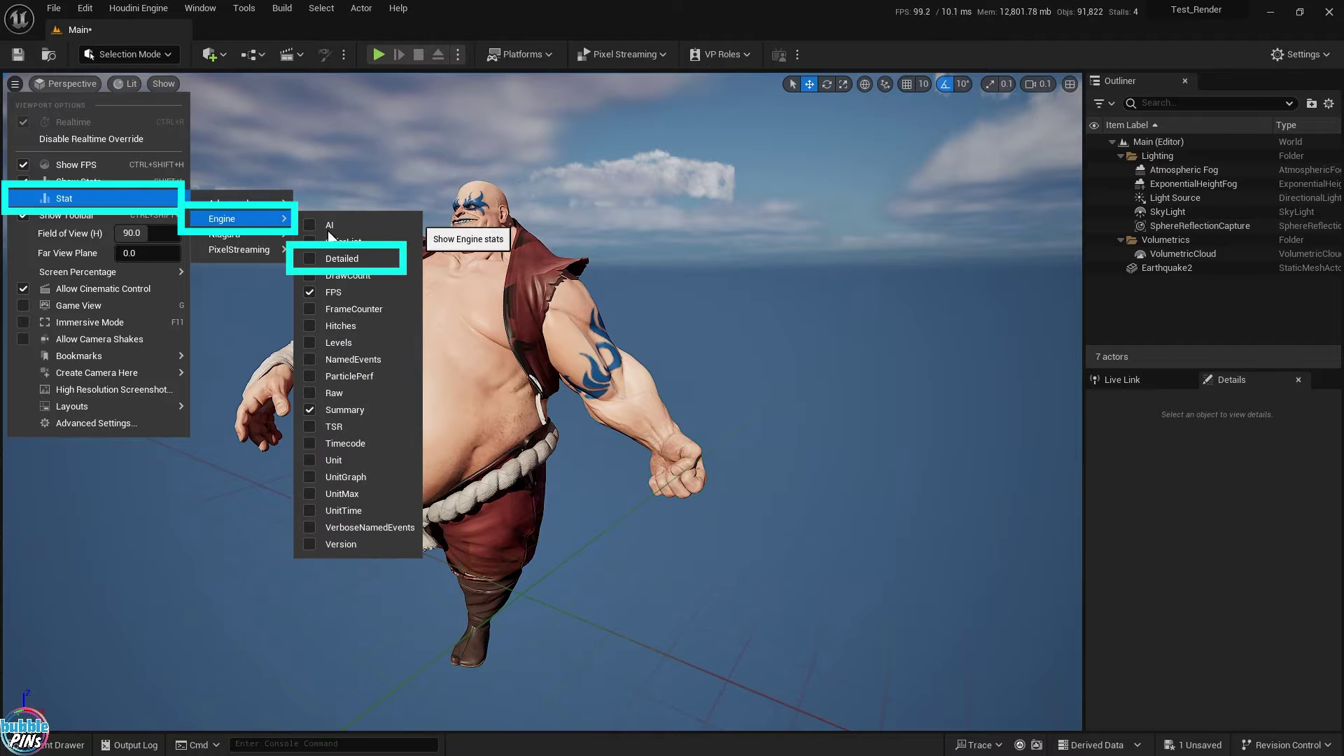
{"action": "left_click", "coordinate": [385, 266]}
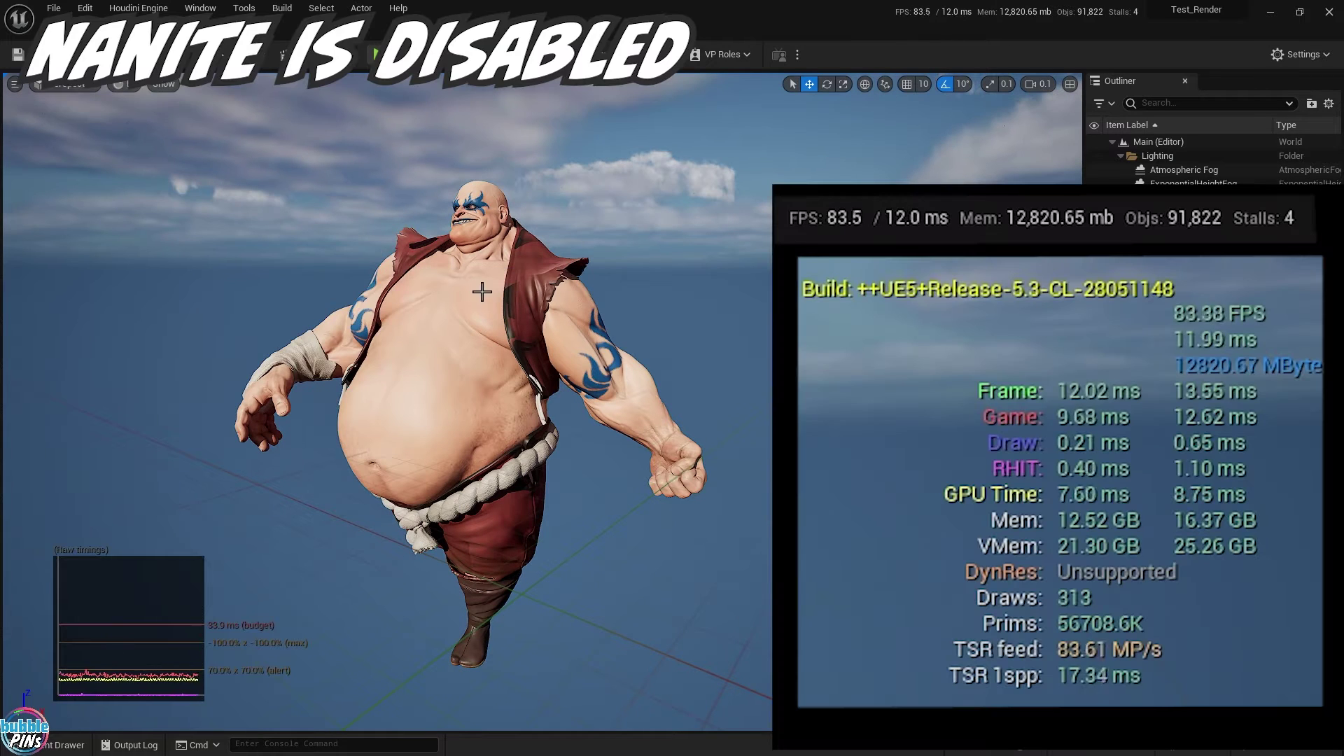
Step: Examine the Earthquake2 character from several distances and angles while checking the frame rate statistics
{"action": "scroll", "coordinate": [481, 292], "scroll_direction": "down", "scroll_amount": 4}
{"action": "scroll", "coordinate": [482, 292], "scroll_direction": "up", "scroll_amount": 4}
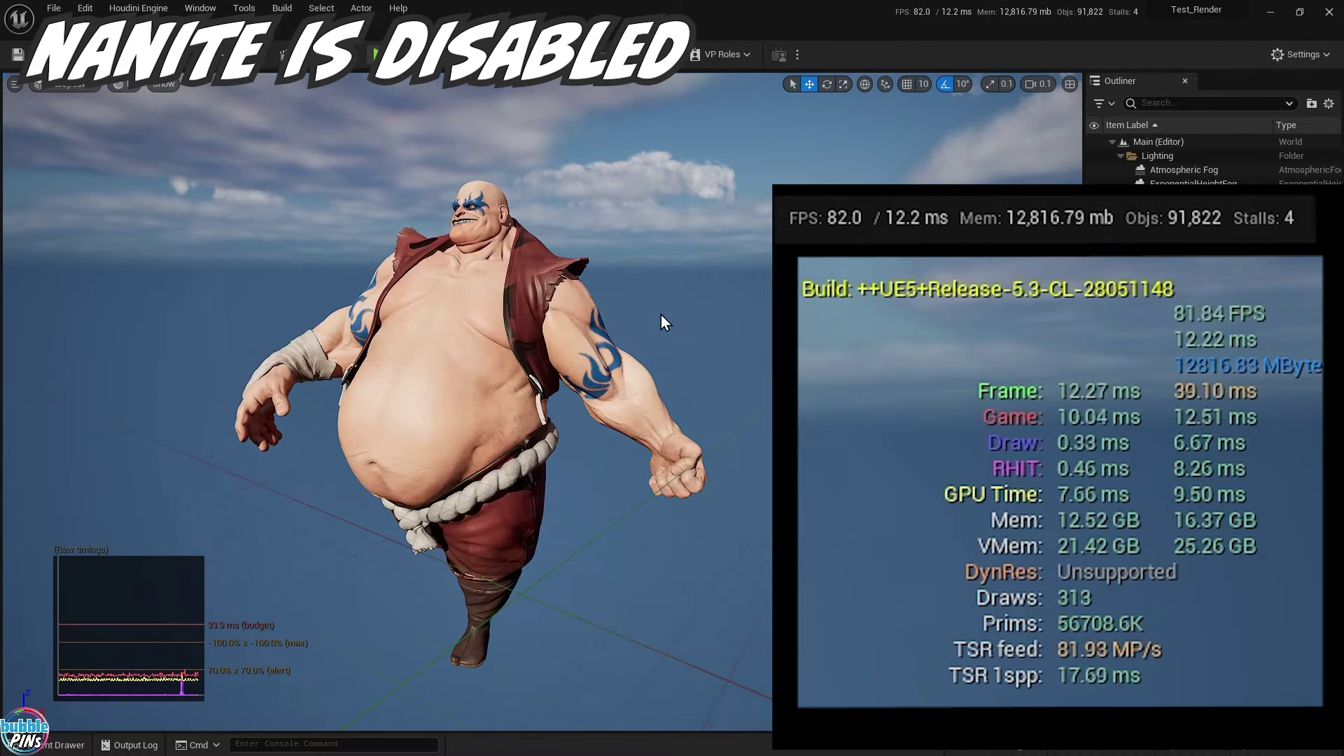
{"action": "middle_click_drag", "start_coordinate": [665, 321], "coordinate": [1050, 319]}
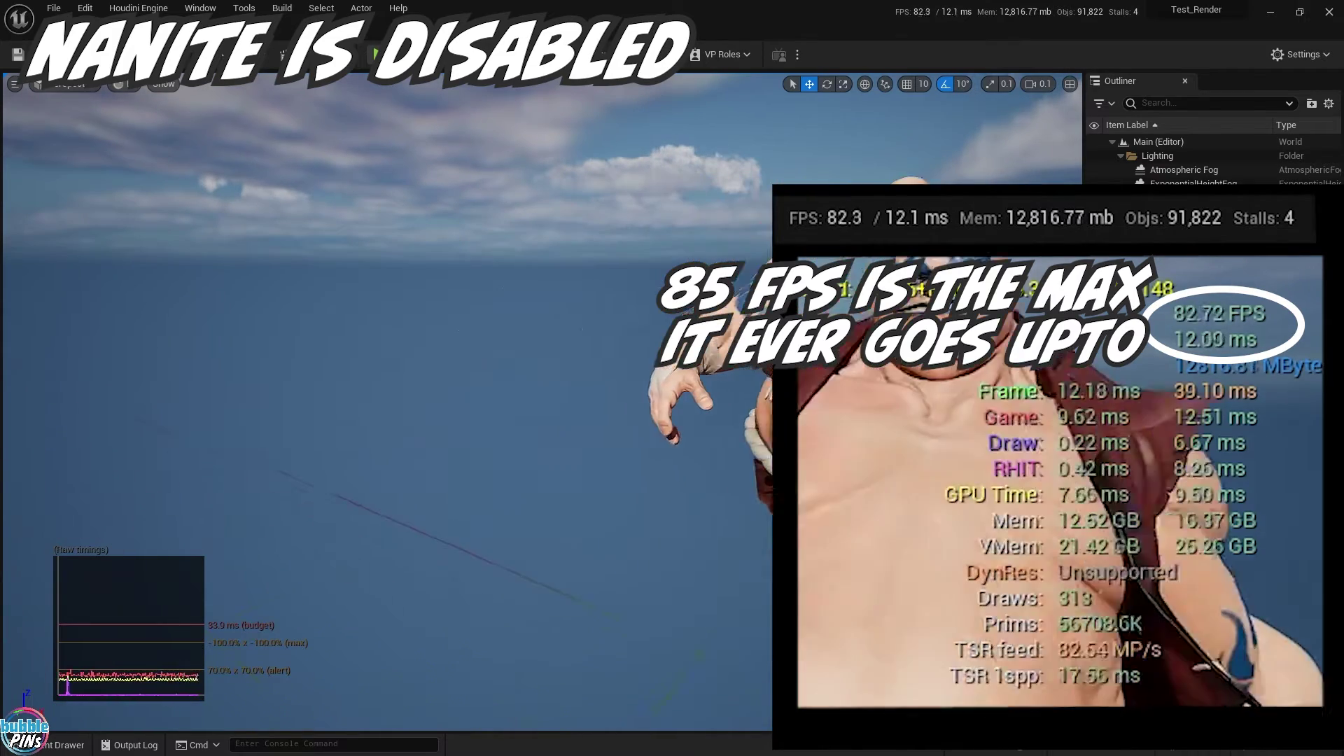
{"action": "key", "text": "d"}
{"action": "key", "text": "s"}
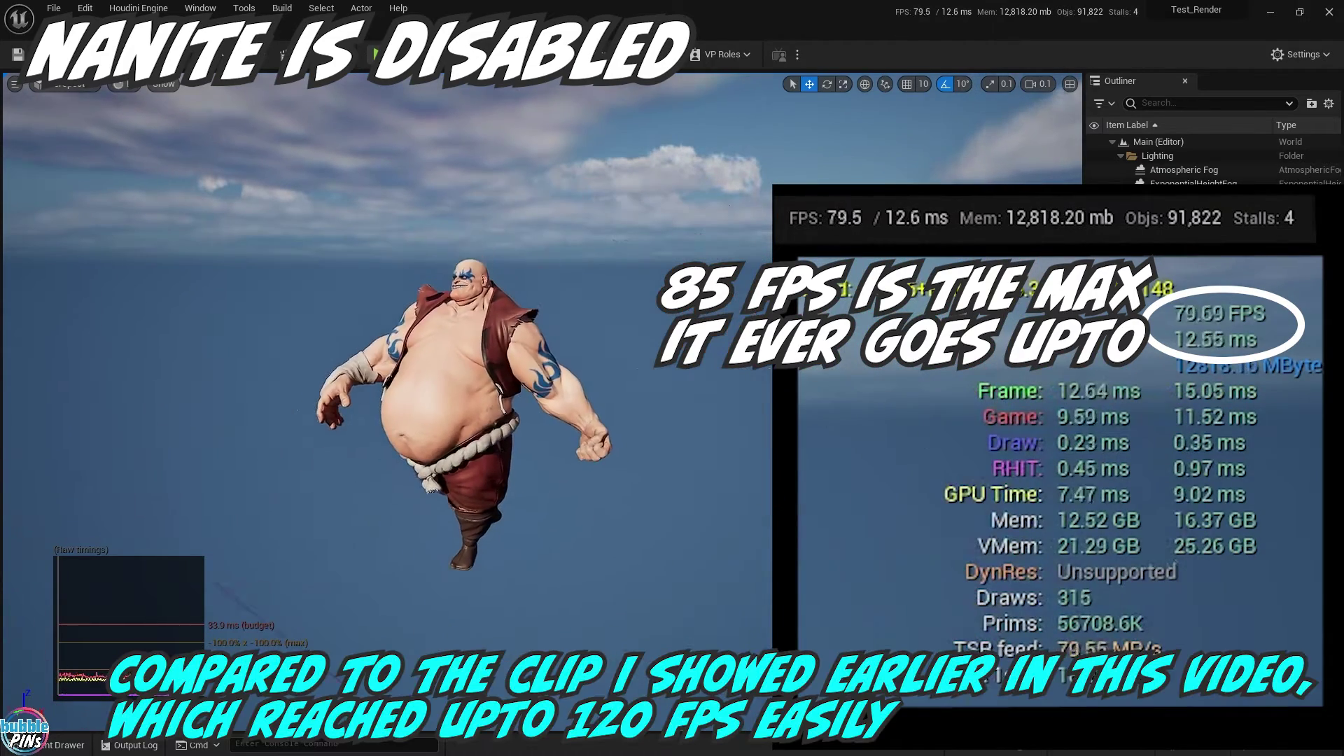
{"action": "key", "text": "s"}
{"action": "key", "text": "w"}
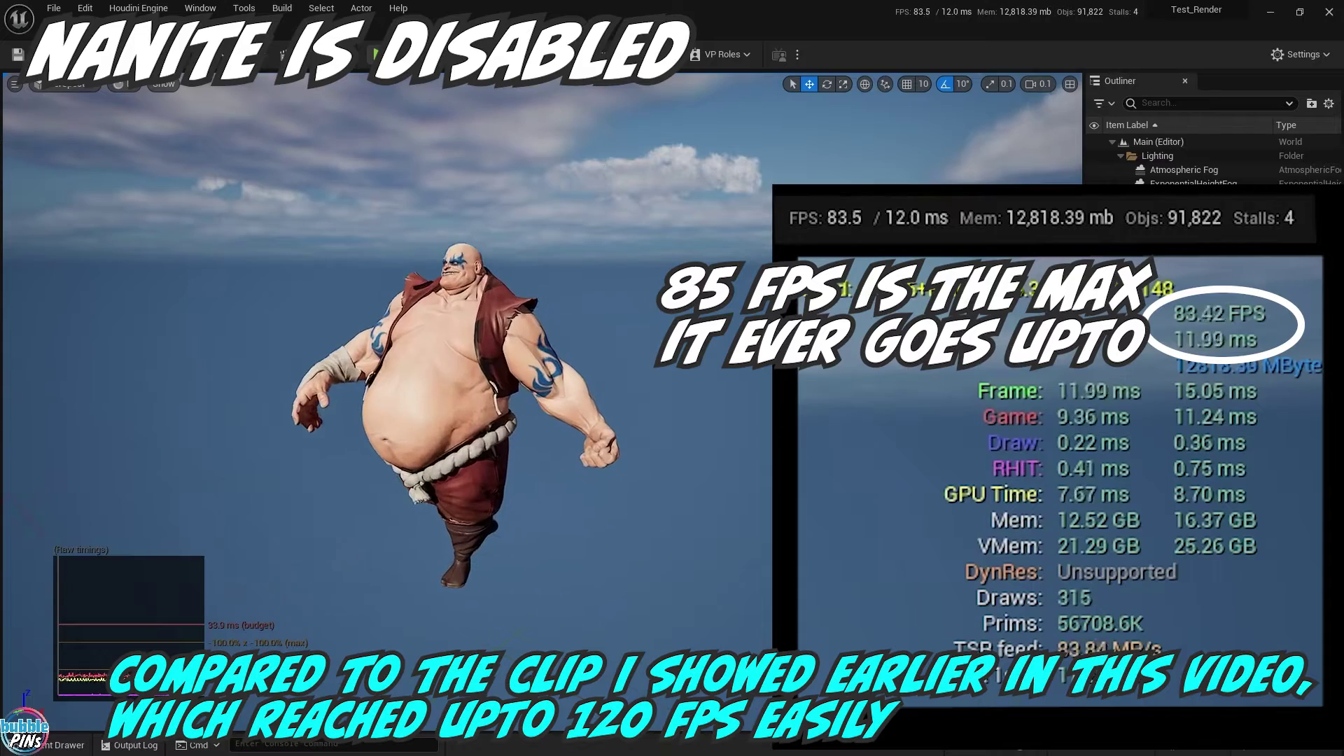
{"action": "key", "text": "d"}
{"action": "key", "text": "a"}
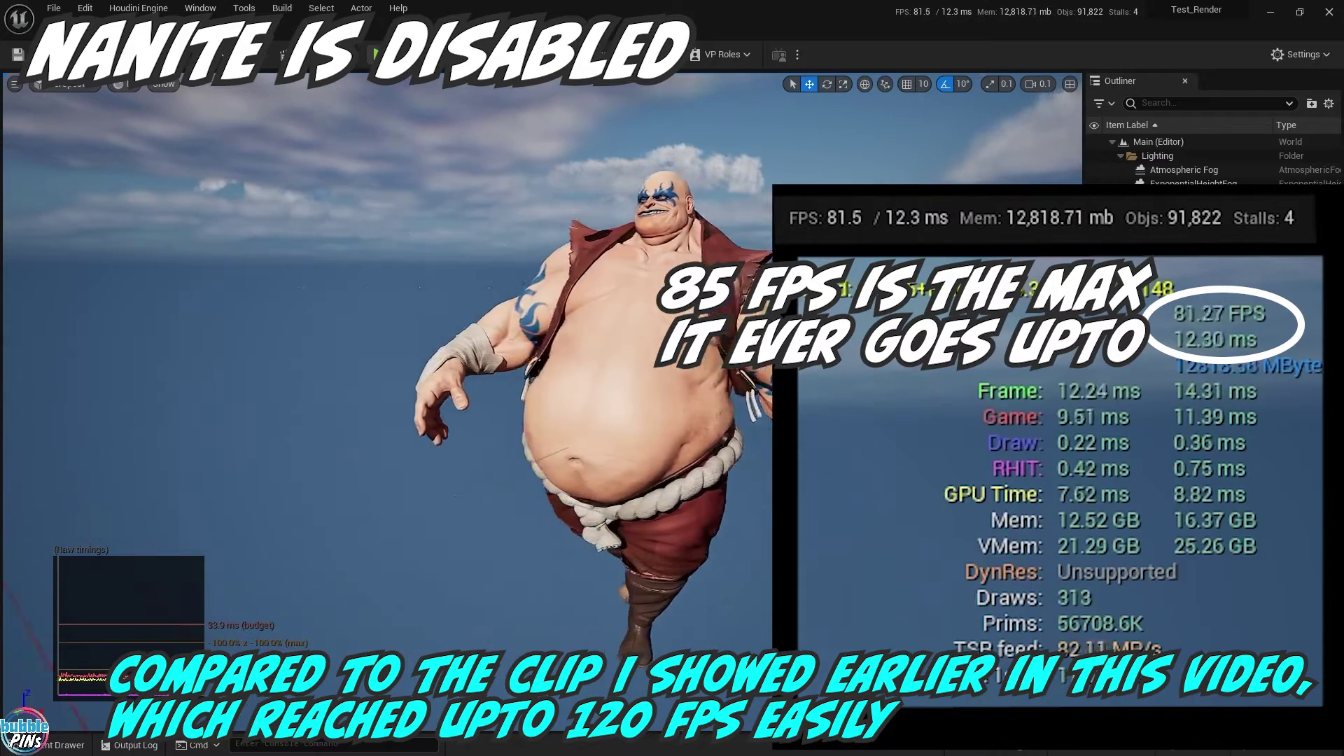
{"action": "key", "text": "d"}
{"action": "key", "text": "a"}
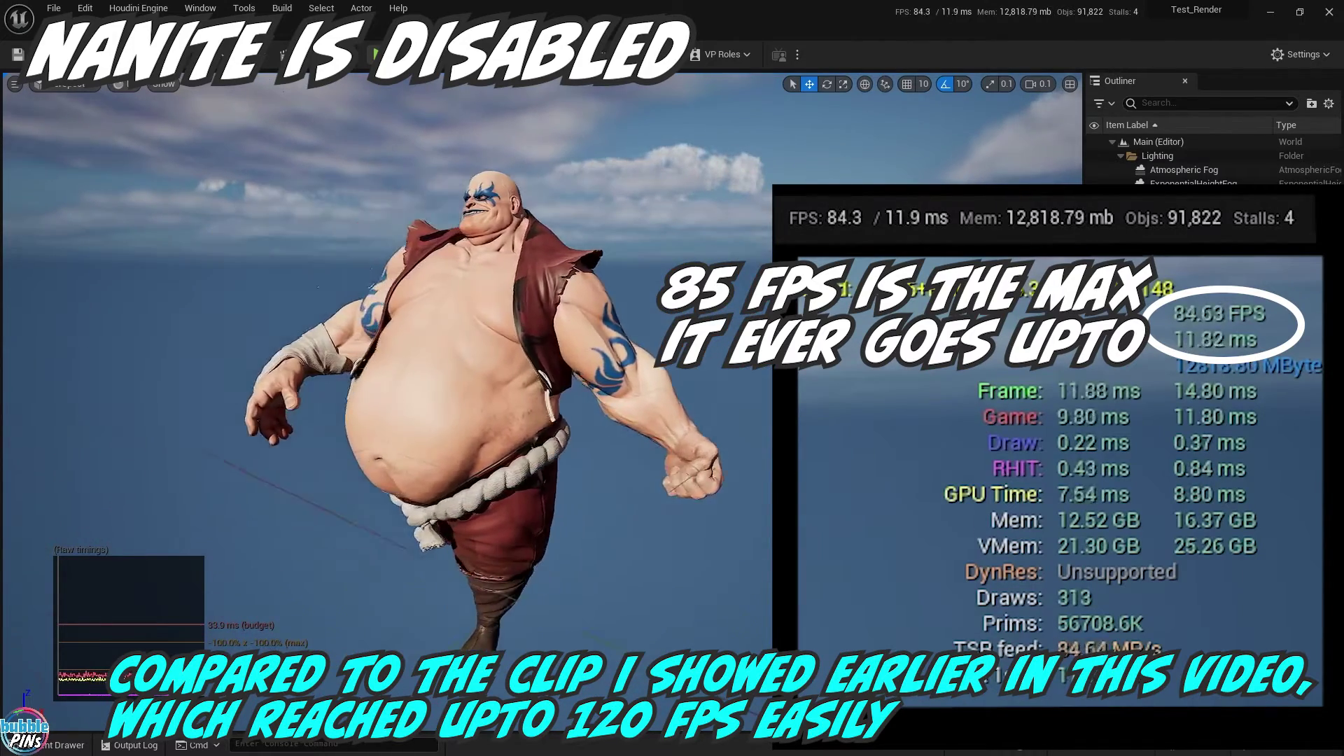
{"action": "key", "text": "a"}
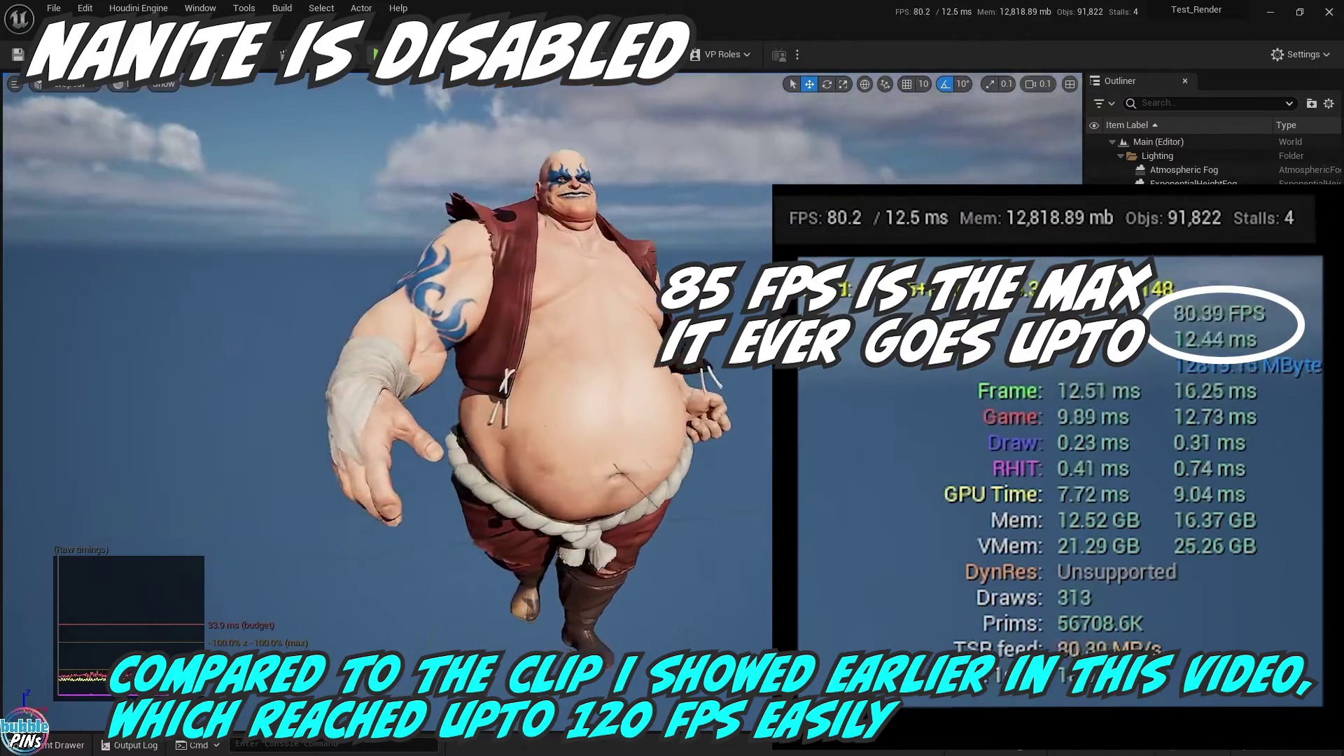
{"action": "key", "text": "a"}
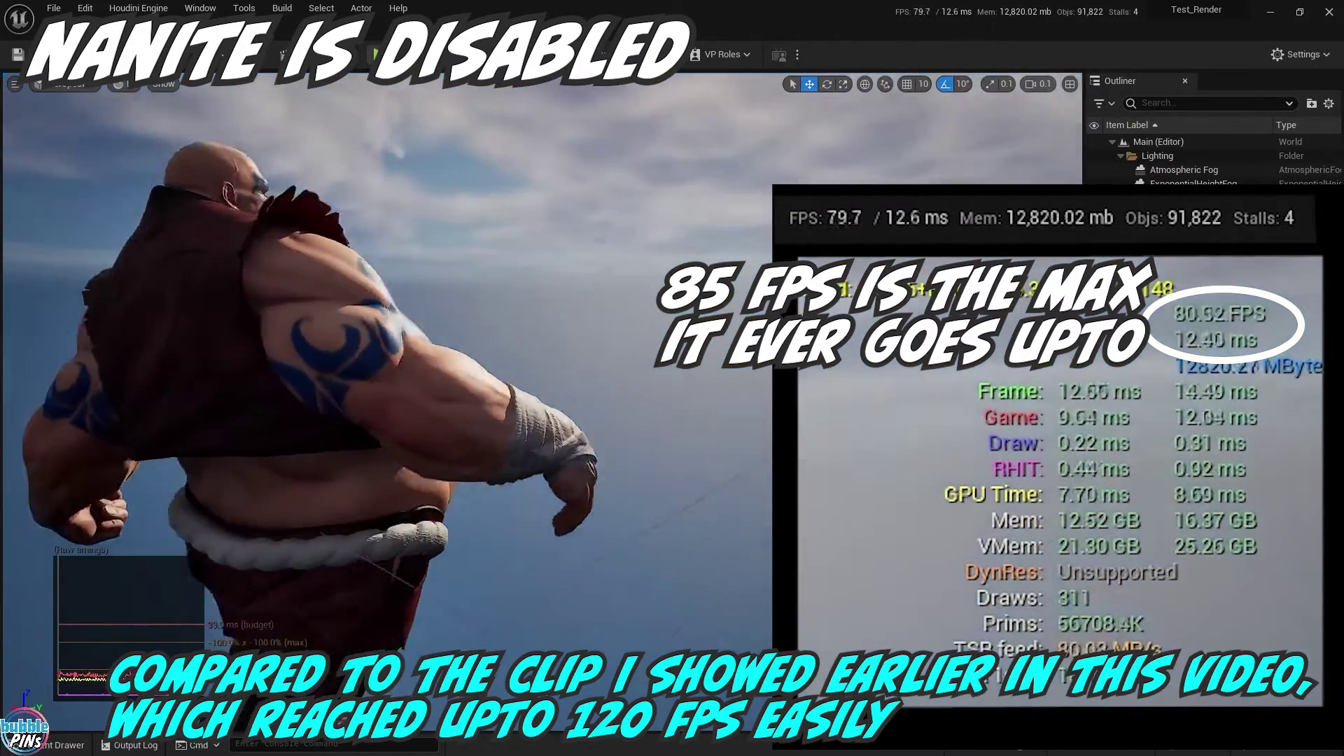
{"action": "key", "text": "s"}
{"action": "key", "text": "d"}
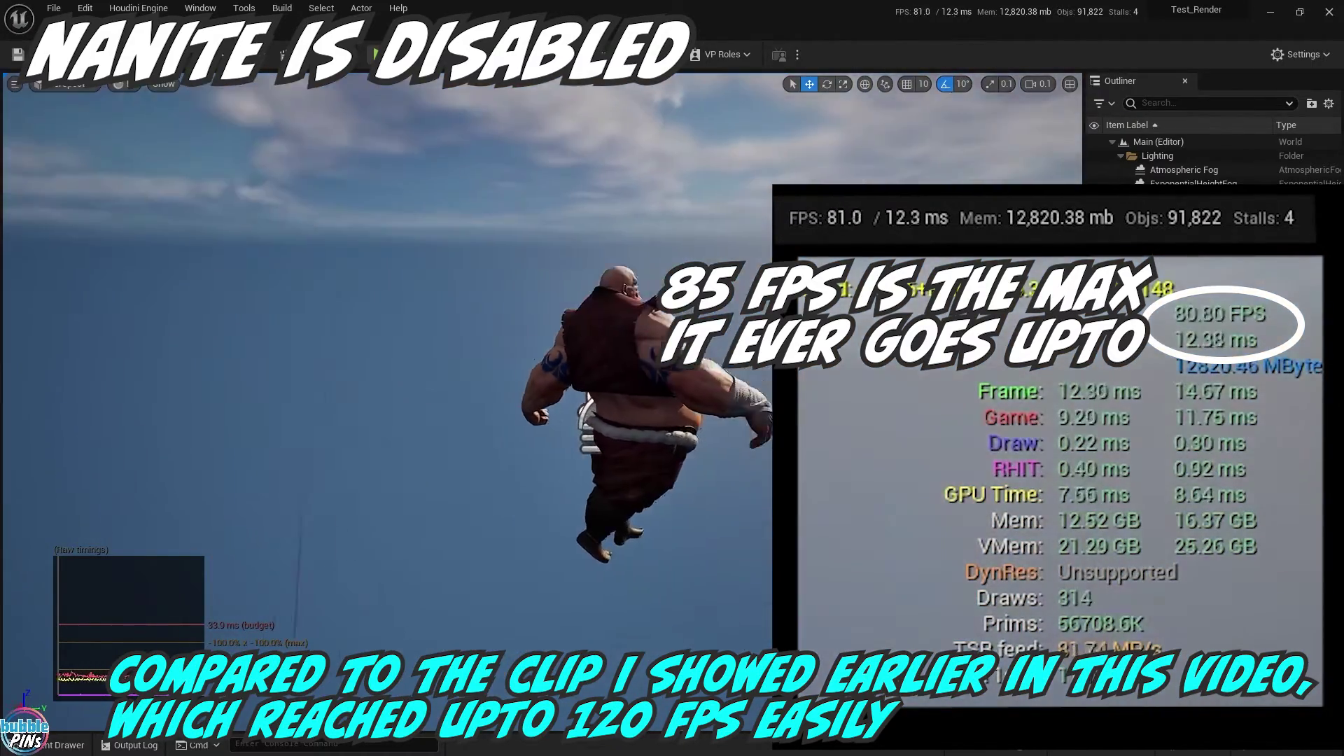
{"action": "key", "text": "d"}
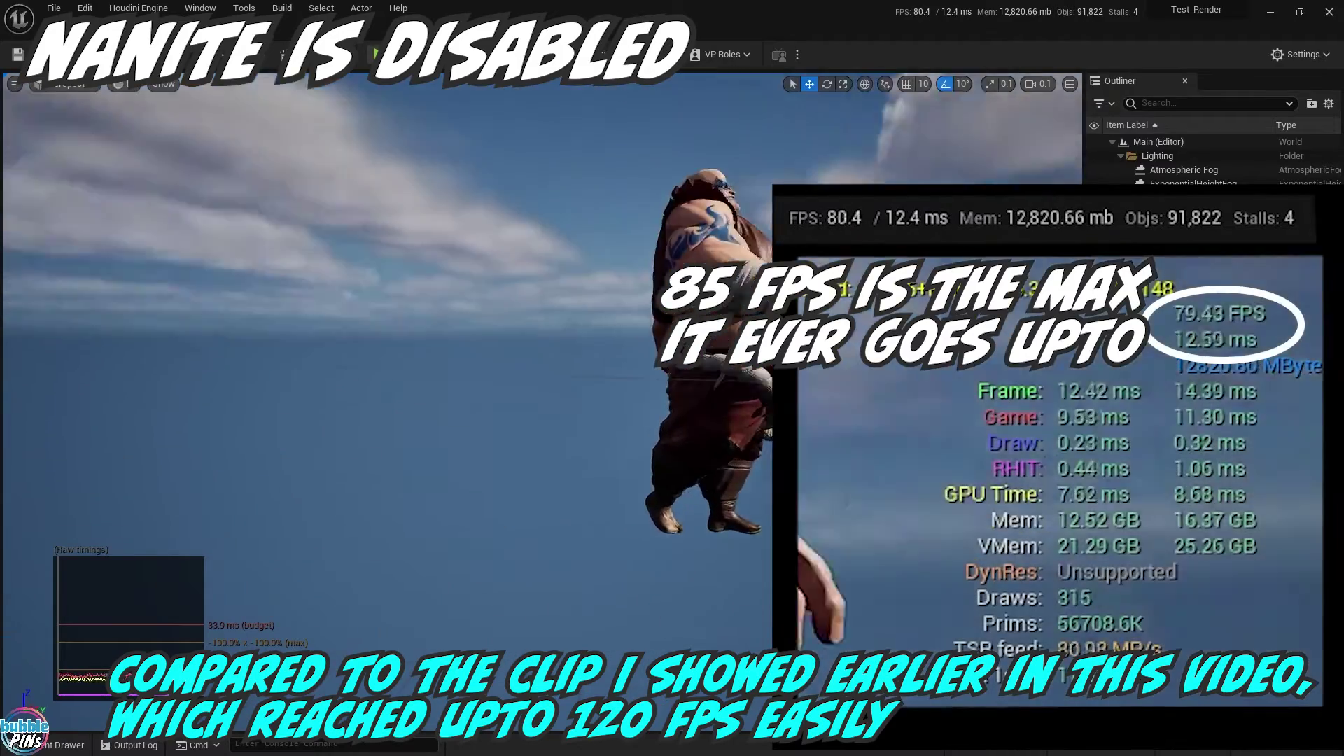
{"action": "key", "text": "w"}
{"action": "key", "text": "w"}
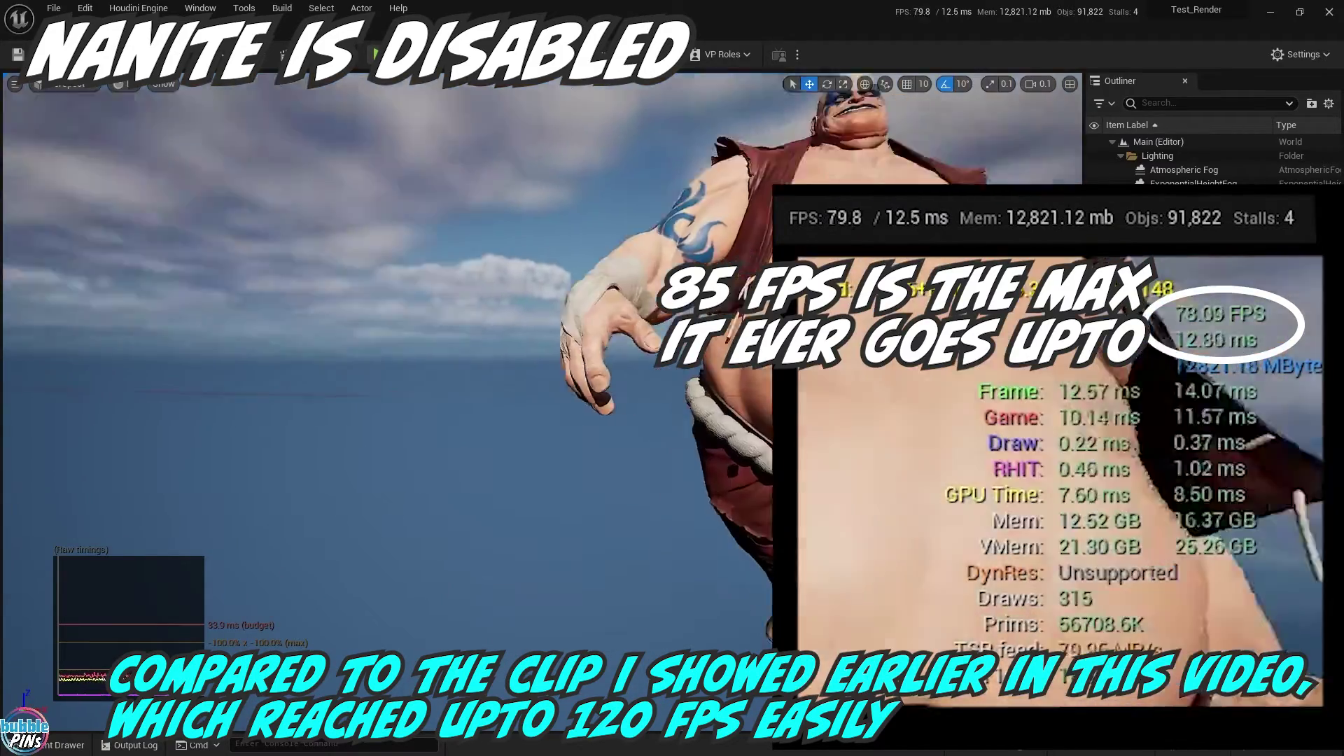
{"action": "key", "text": "s"}
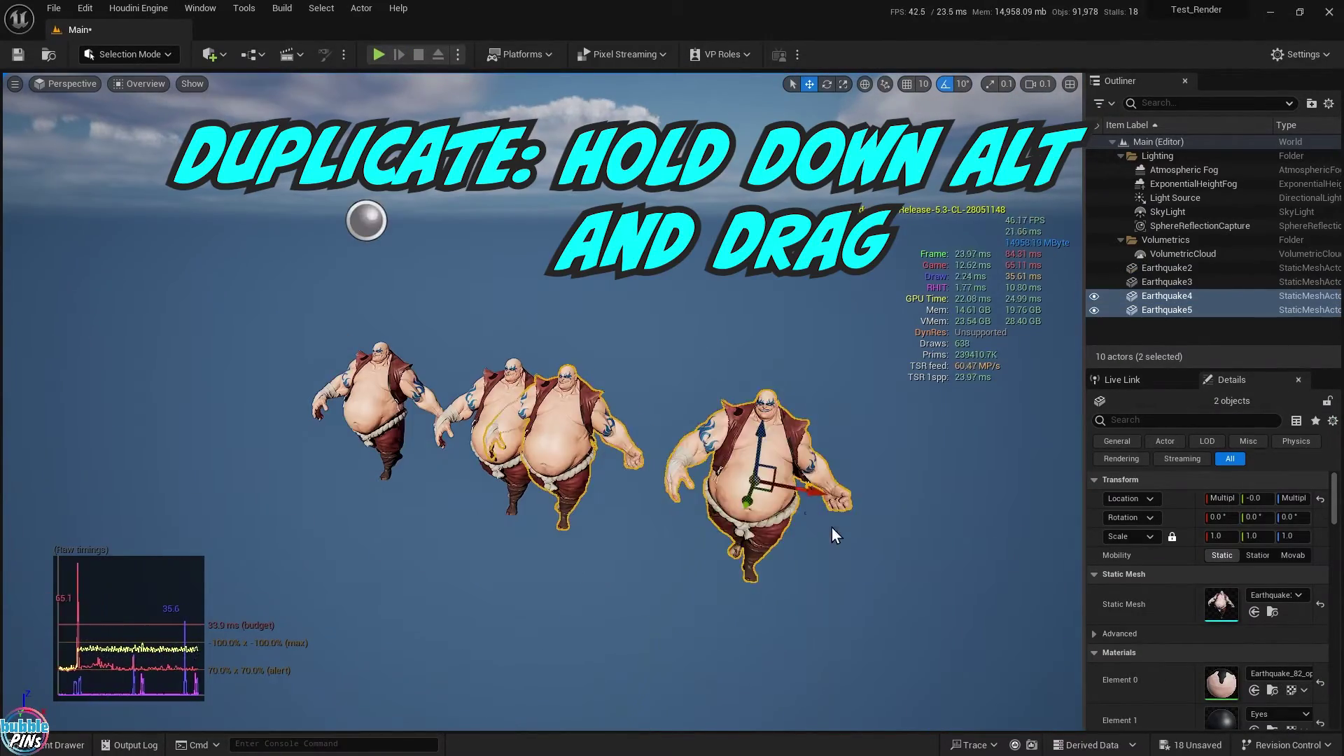
Step: Space the two selected Earthquake copies along the row and add a fifth copy at its far end
{"action": "left_click_drag", "start_coordinate": [816, 492], "coordinate": [1000, 525]}
{"action": "scroll", "coordinate": [855, 430], "scroll_direction": "down", "scroll_amount": 4}
{"action": "right_click_drag", "start_coordinate": [855, 430], "coordinate": [701, 429]}
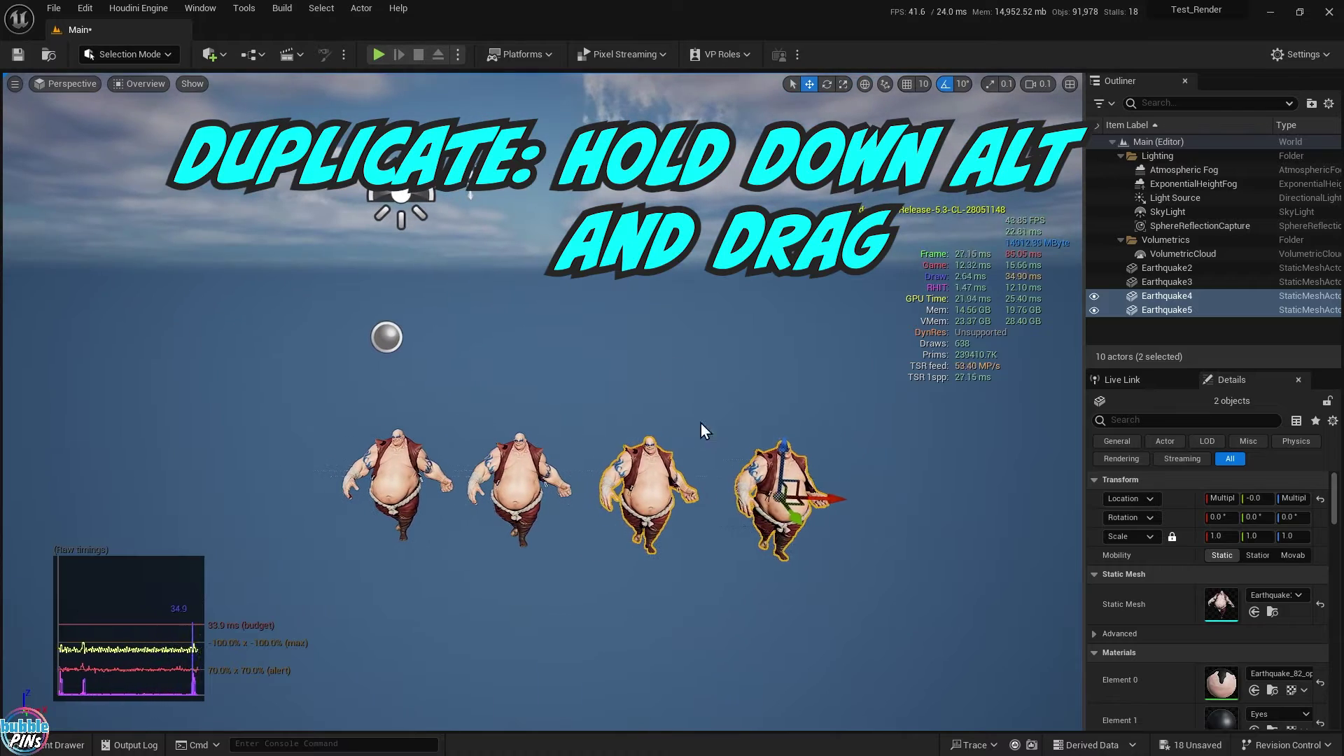
{"action": "left_click", "coordinate": [819, 488]}
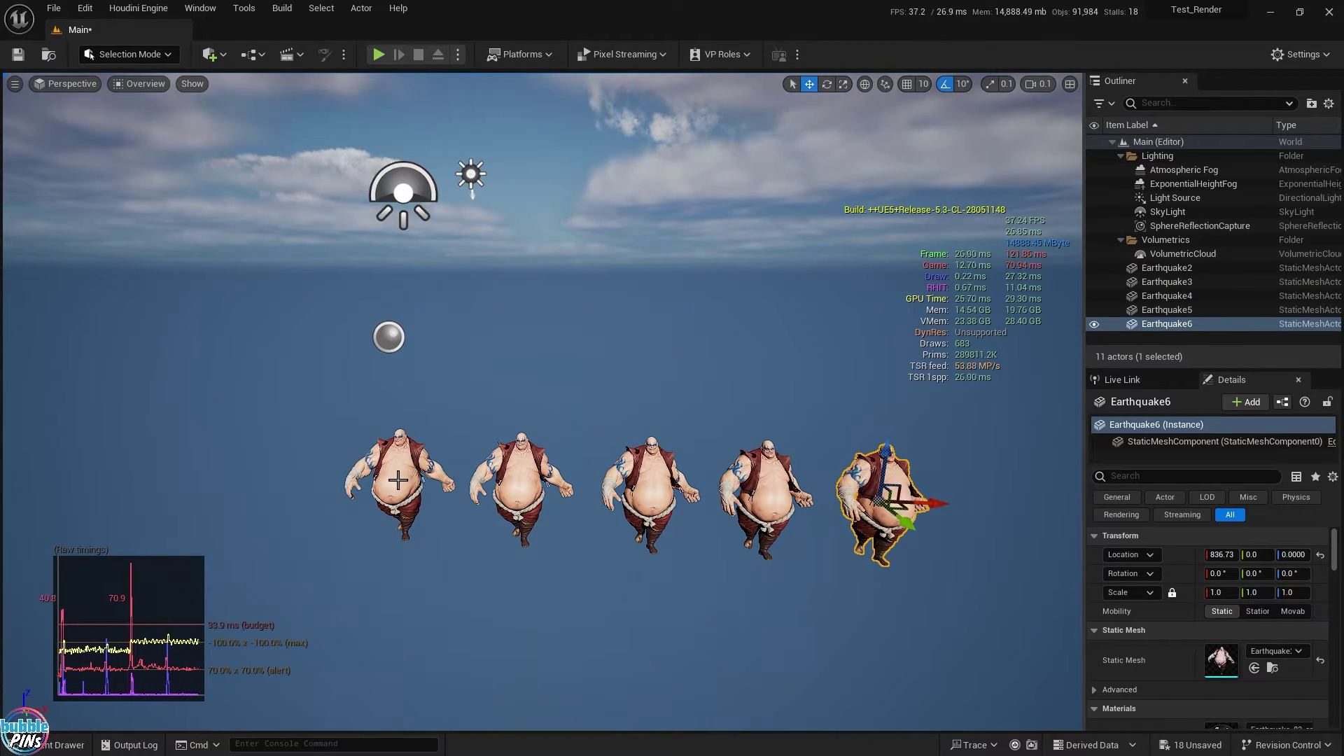
Step: Box-select the five Earthquake characters standing in the row
{"action": "left_click_drag", "start_coordinate": [389, 443], "coordinate": [623, 443], "text": "ctrl+shift"}
{"action": "key", "text": "ctrl+z"}
{"action": "left_click_drag", "start_coordinate": [489, 490], "coordinate": [640, 494], "text": "ctrl+alt"}
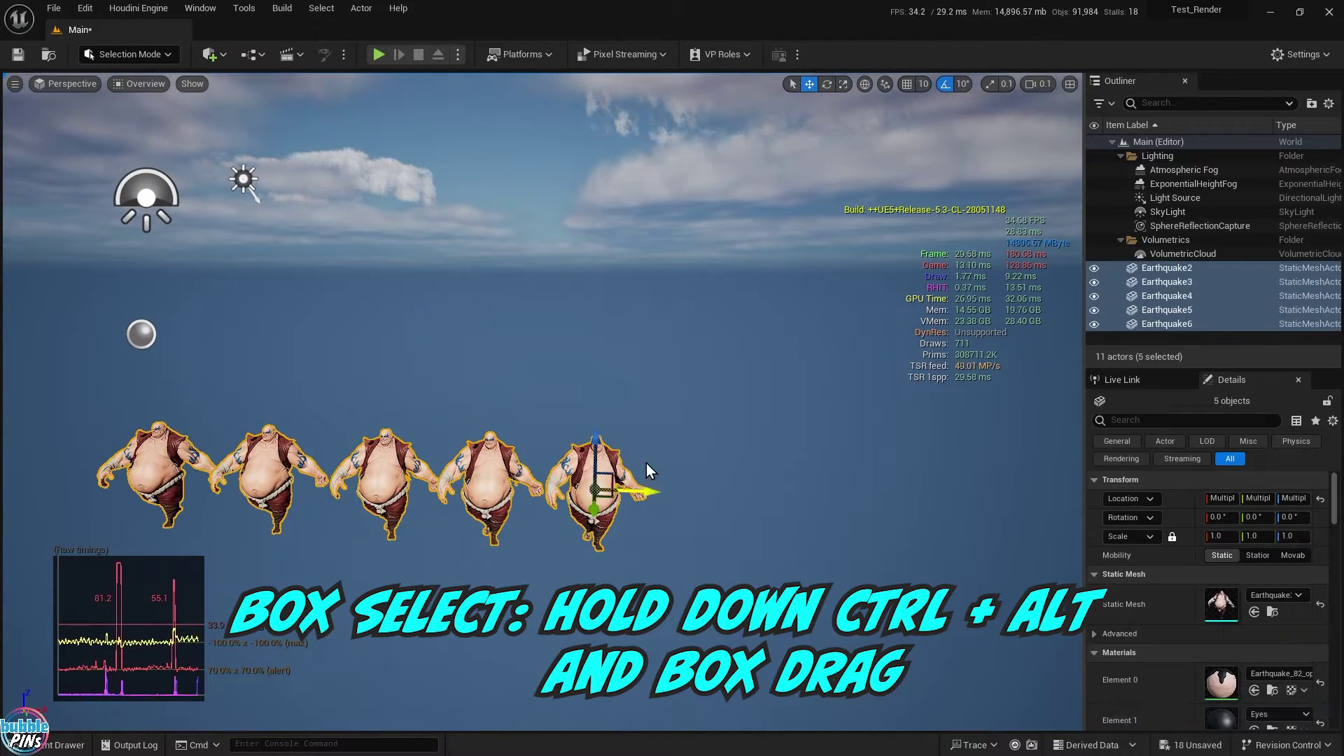
Step: Examine the row of five characters from different viewpoints along with the performance statistics
{"action": "left_click", "coordinate": [669, 389]}
{"action": "right_click_drag", "start_coordinate": [669, 389], "coordinate": [534, 358]}
{"action": "key", "text": "w"}
{"action": "key", "text": "w"}
{"action": "key", "text": "s"}
{"action": "key", "text": "q"}
{"action": "key", "text": "s"}
{"action": "key", "text": "d"}
{"action": "right_click_drag", "start_coordinate": [633, 361], "coordinate": [731, 336]}
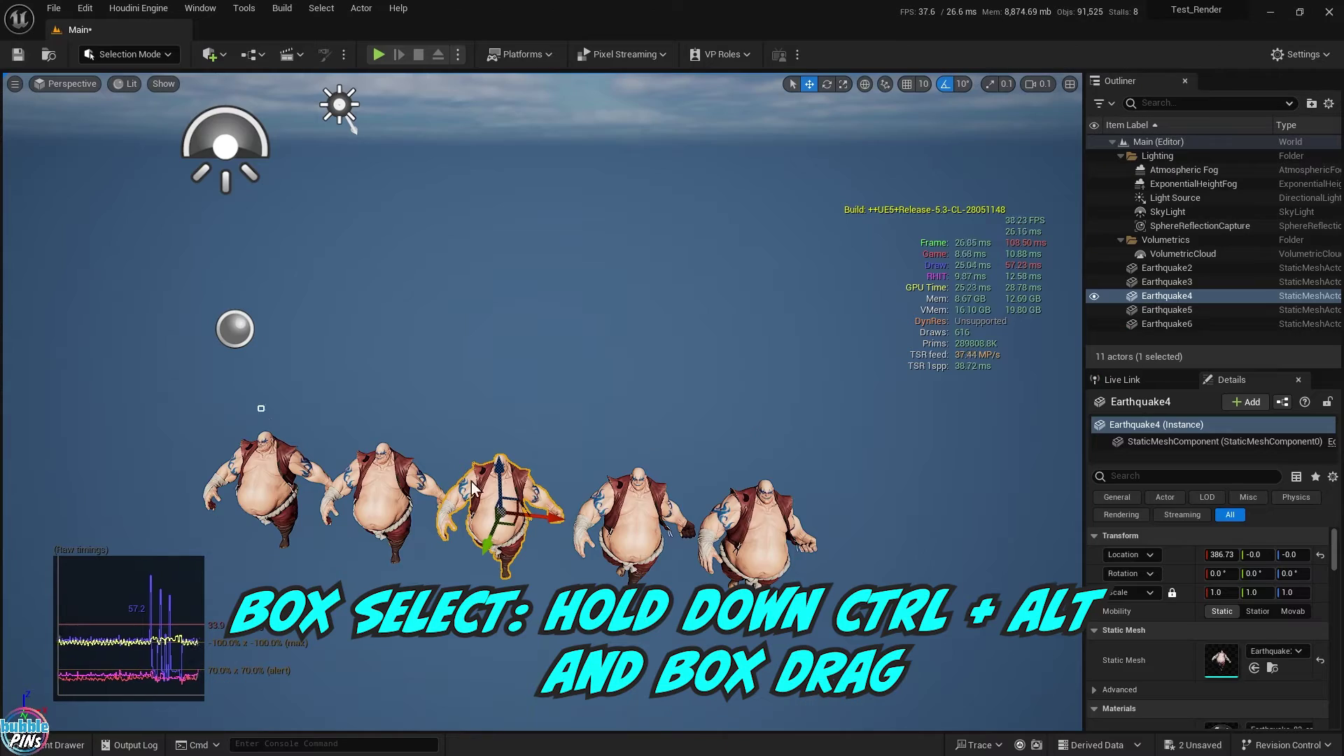
Step: Box-select all five characters and duplicate them behind the originals as a second row
{"action": "left_click_drag", "start_coordinate": [828, 597], "coordinate": [784, 547], "text": "ctrl+alt"}
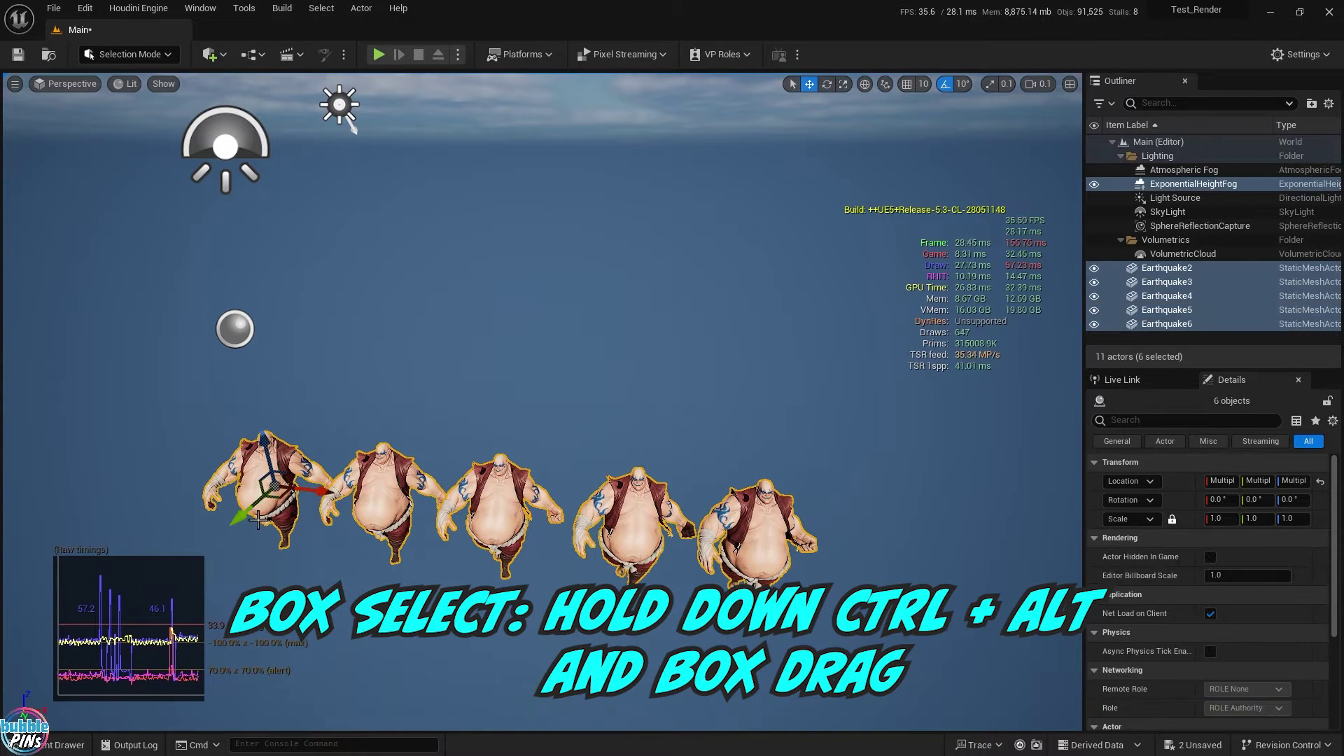
{"action": "left_click_drag", "start_coordinate": [242, 515], "coordinate": [283, 464], "text": "alt"}
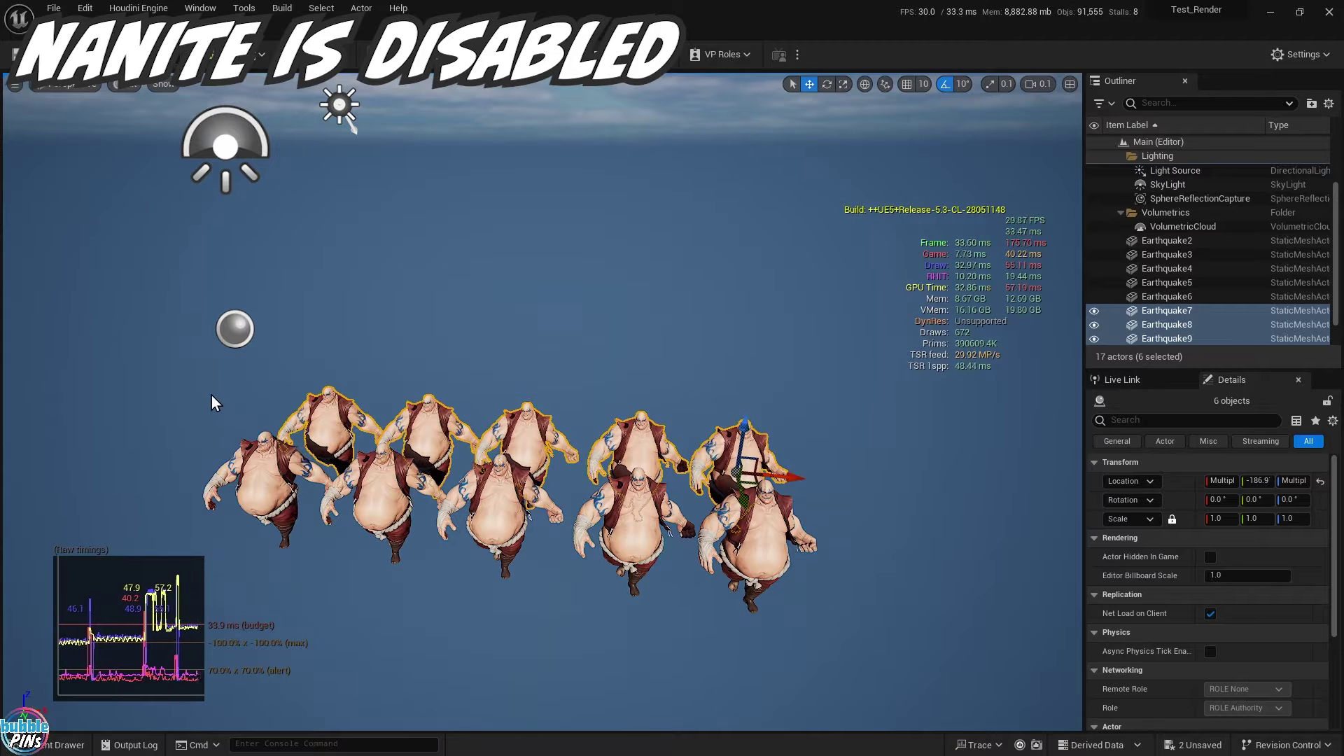
Step: Box-select both rows of Earthquake characters, duplicate them behind the originals as two more rows, and clear the selection
{"action": "left_click_drag", "start_coordinate": [837, 583], "coordinate": [783, 572], "text": "ctrl+alt"}
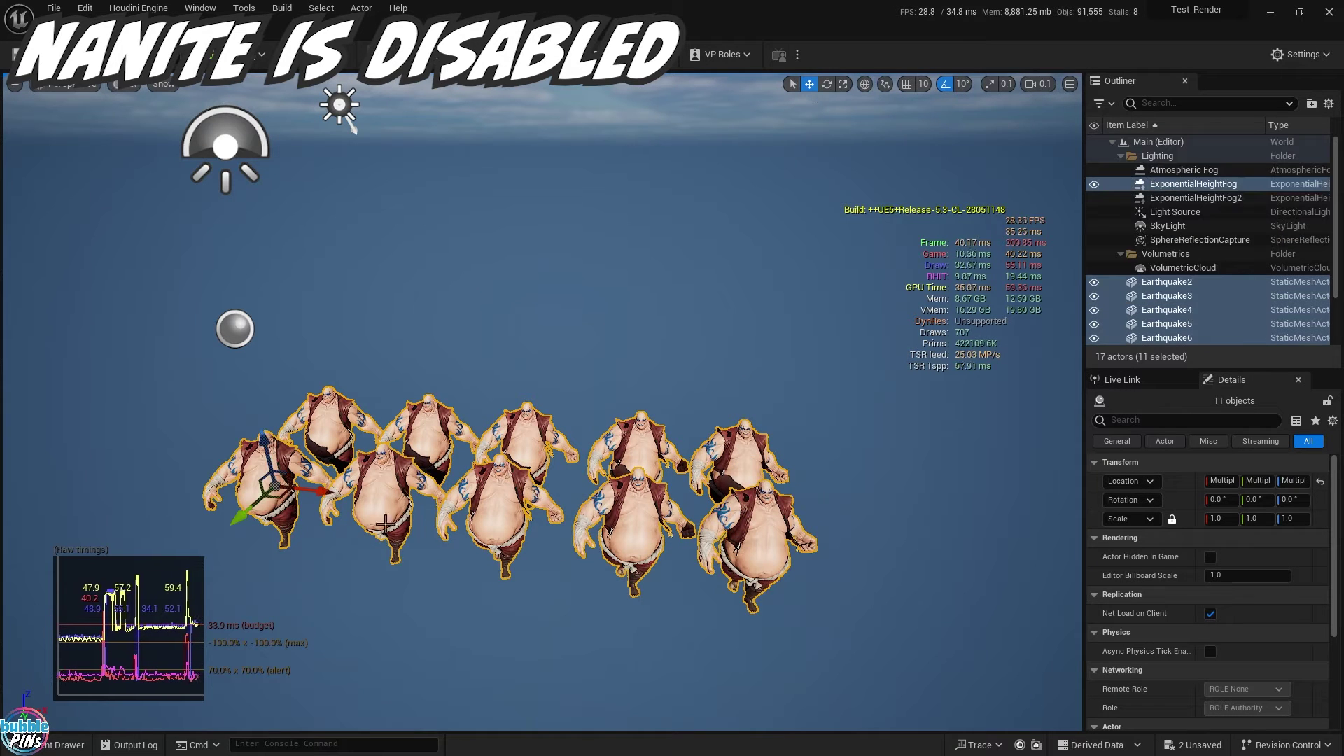
{"action": "left_click_drag", "start_coordinate": [249, 511], "coordinate": [310, 432], "text": "alt"}
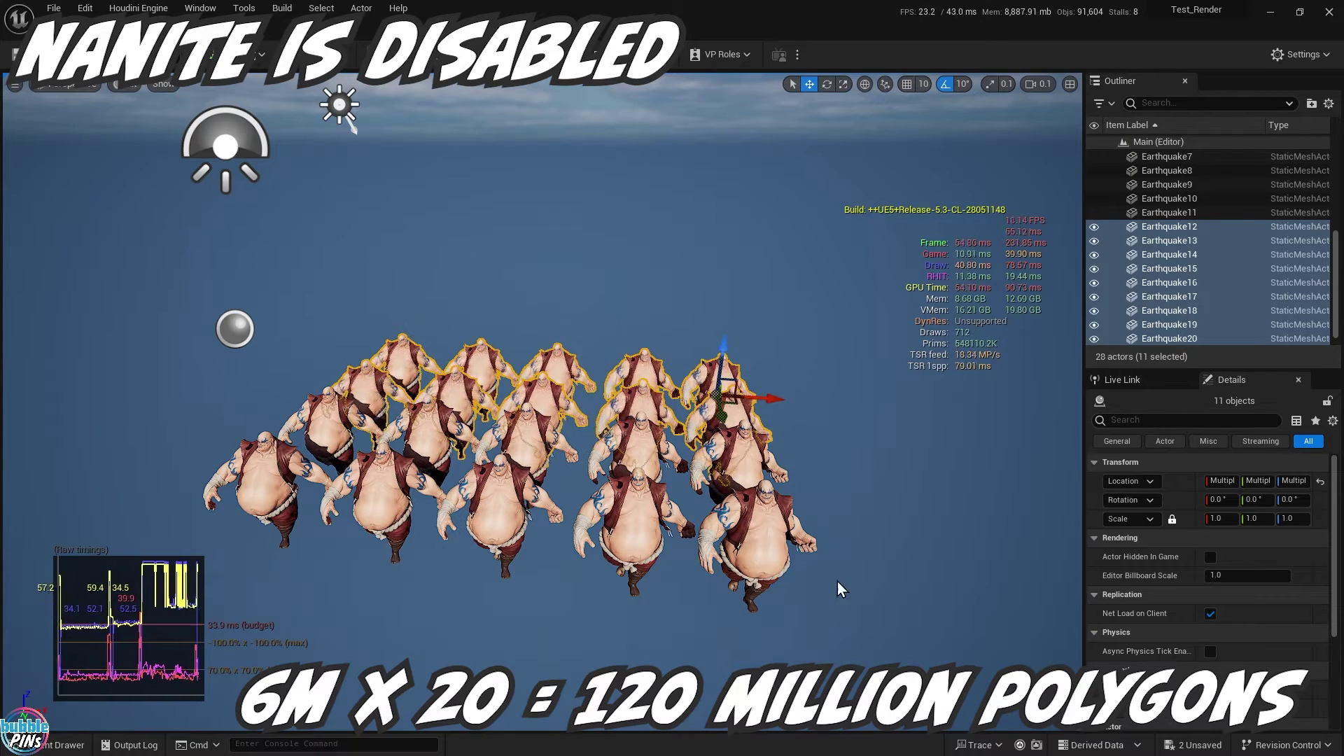
{"action": "key", "text": "Escape"}
Step: Browse to the static mesh asset of a front-row Earthquake character and open Earthquake2 in the mesh editor
{"action": "right_click_drag", "start_coordinate": [542, 401], "coordinate": [618, 372]}
{"action": "key", "text": "s"}
{"action": "key", "text": "a"}
{"action": "right_click_drag", "start_coordinate": [352, 128], "coordinate": [352, 128]}
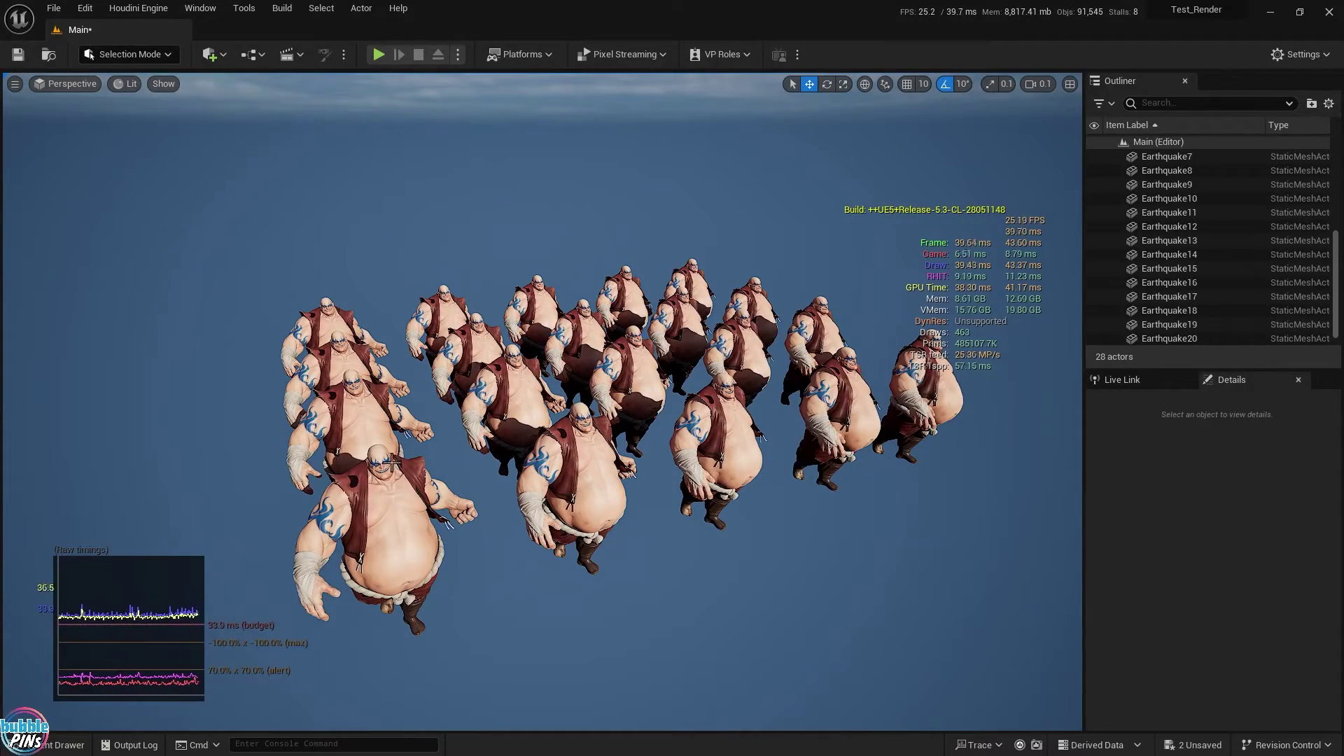
{"action": "left_click", "coordinate": [564, 452]}
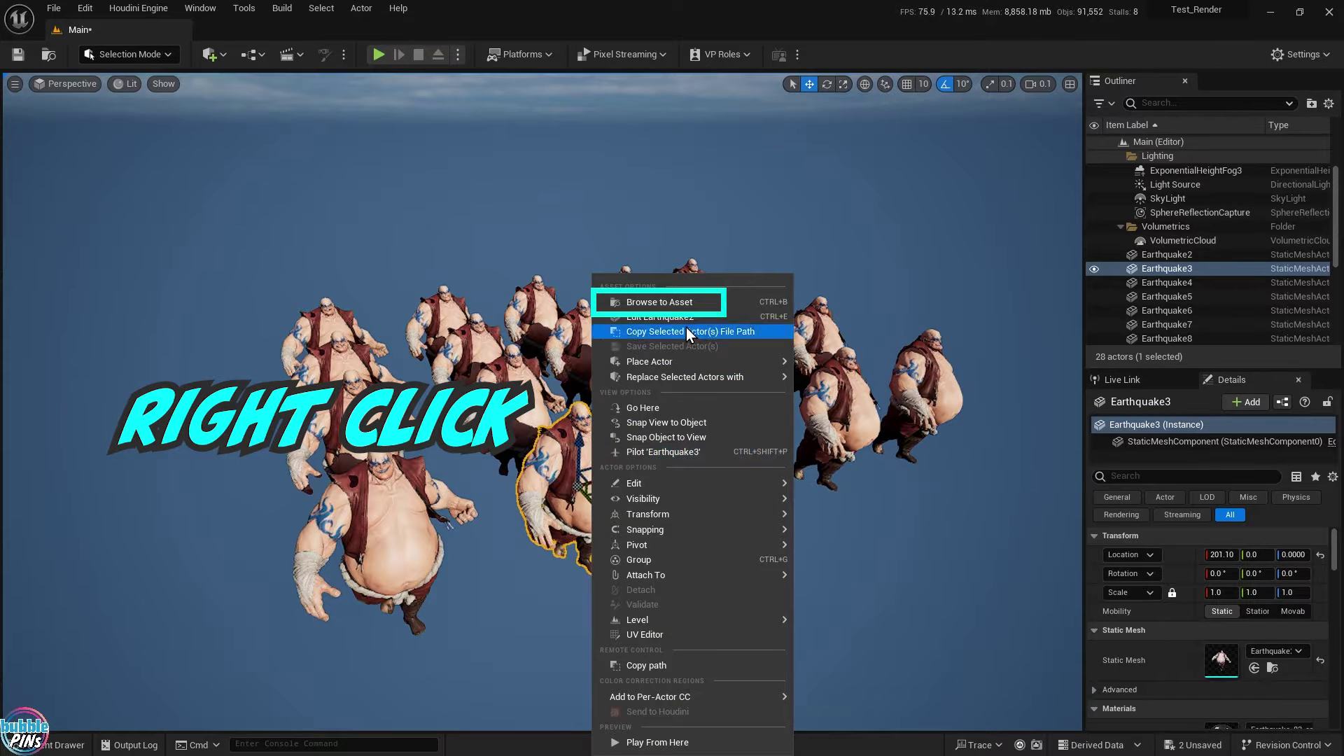
{"action": "left_click", "coordinate": [657, 302]}
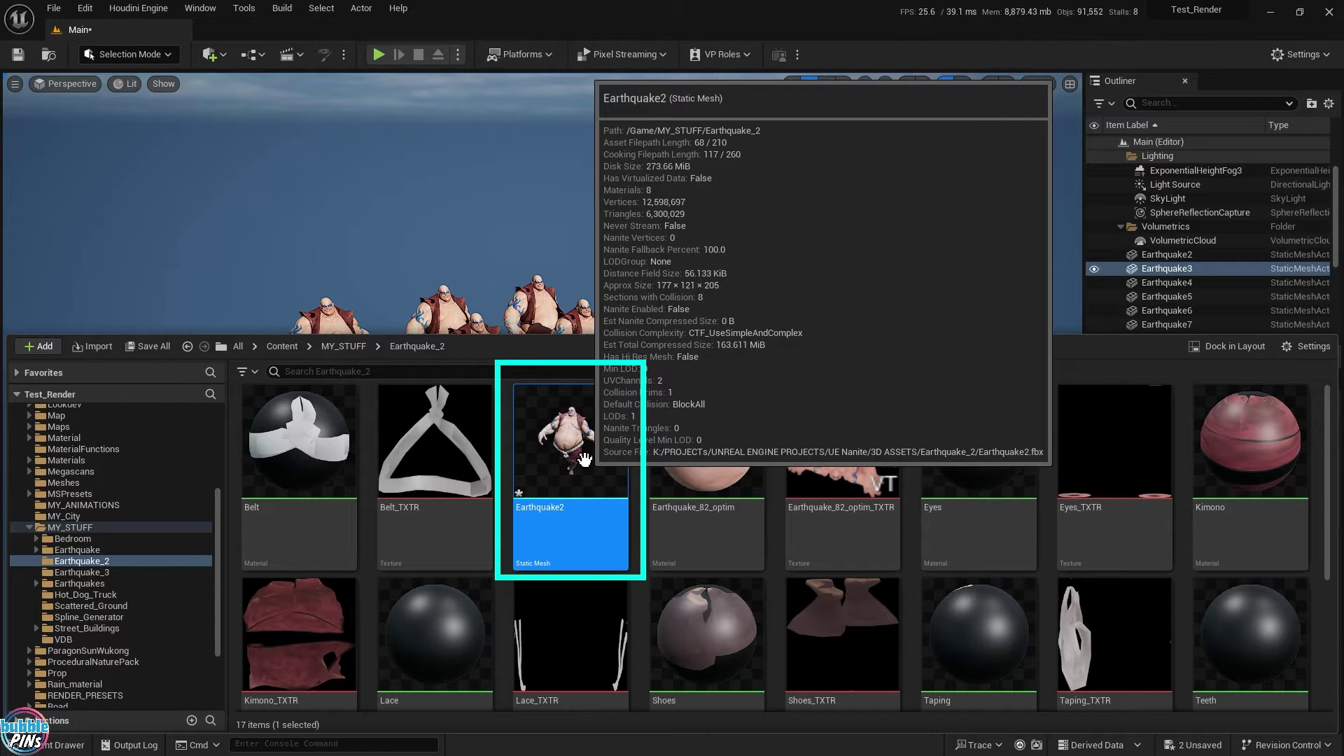
{"action": "double_click", "coordinate": [584, 459]}
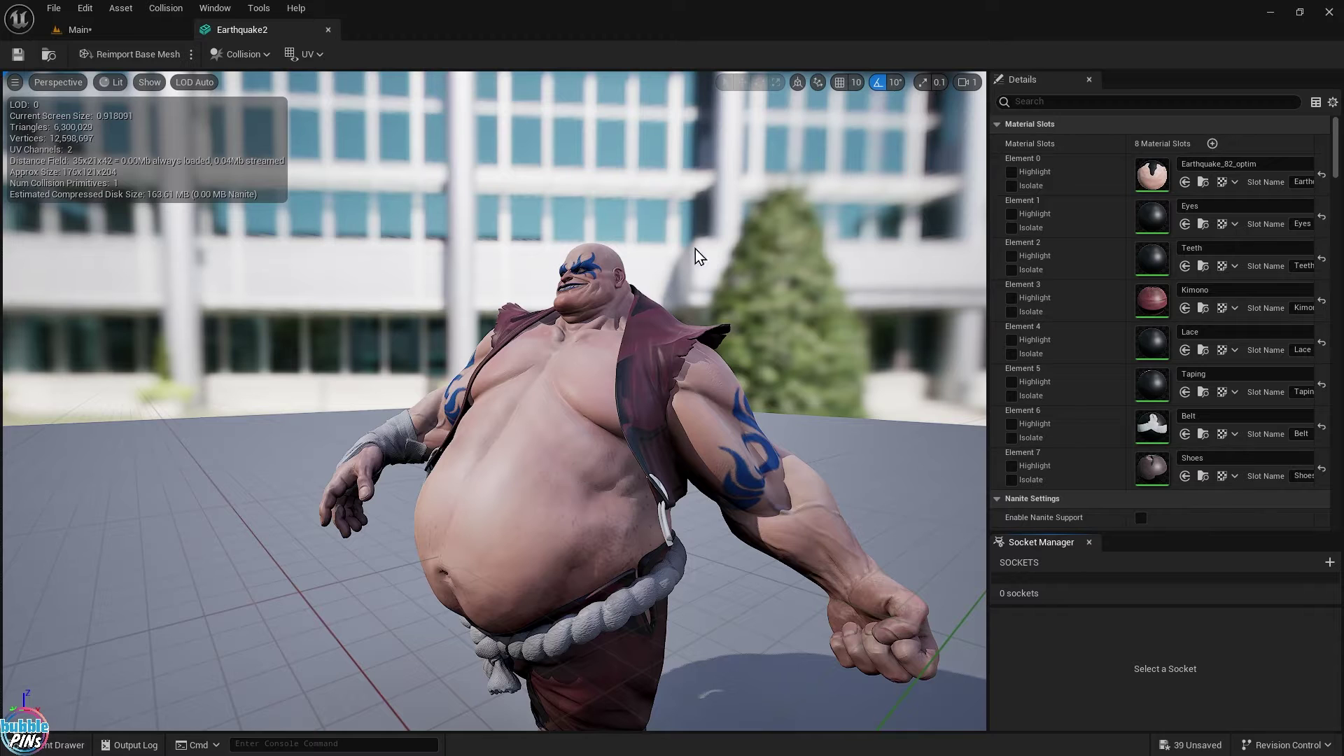
Step: Enable Nanite support on the Earthquake2 mesh, save it, and close its editor while applying the level of detail changes
{"action": "scroll", "coordinate": [1156, 267], "scroll_direction": "down", "scroll_amount": 3}
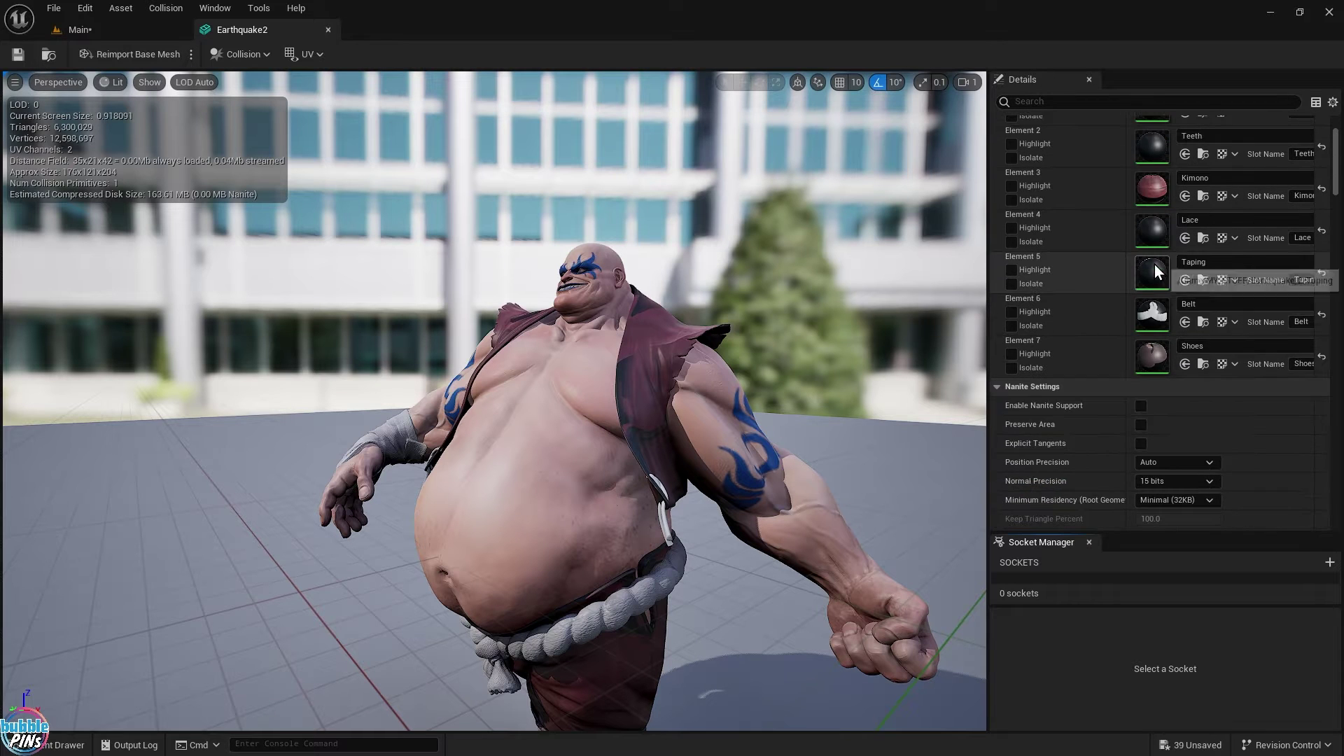
{"action": "scroll", "coordinate": [1190, 402], "scroll_direction": "down", "scroll_amount": 3}
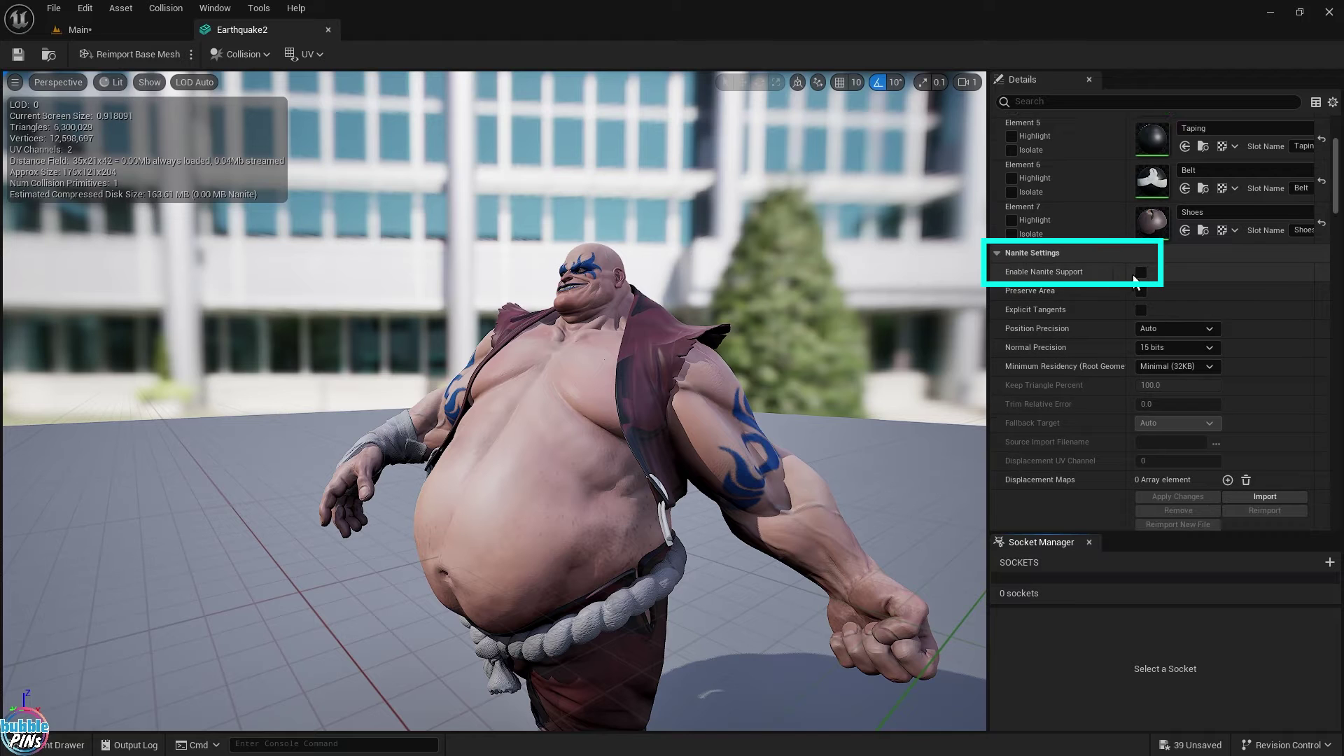
{"action": "left_click", "coordinate": [1140, 273]}
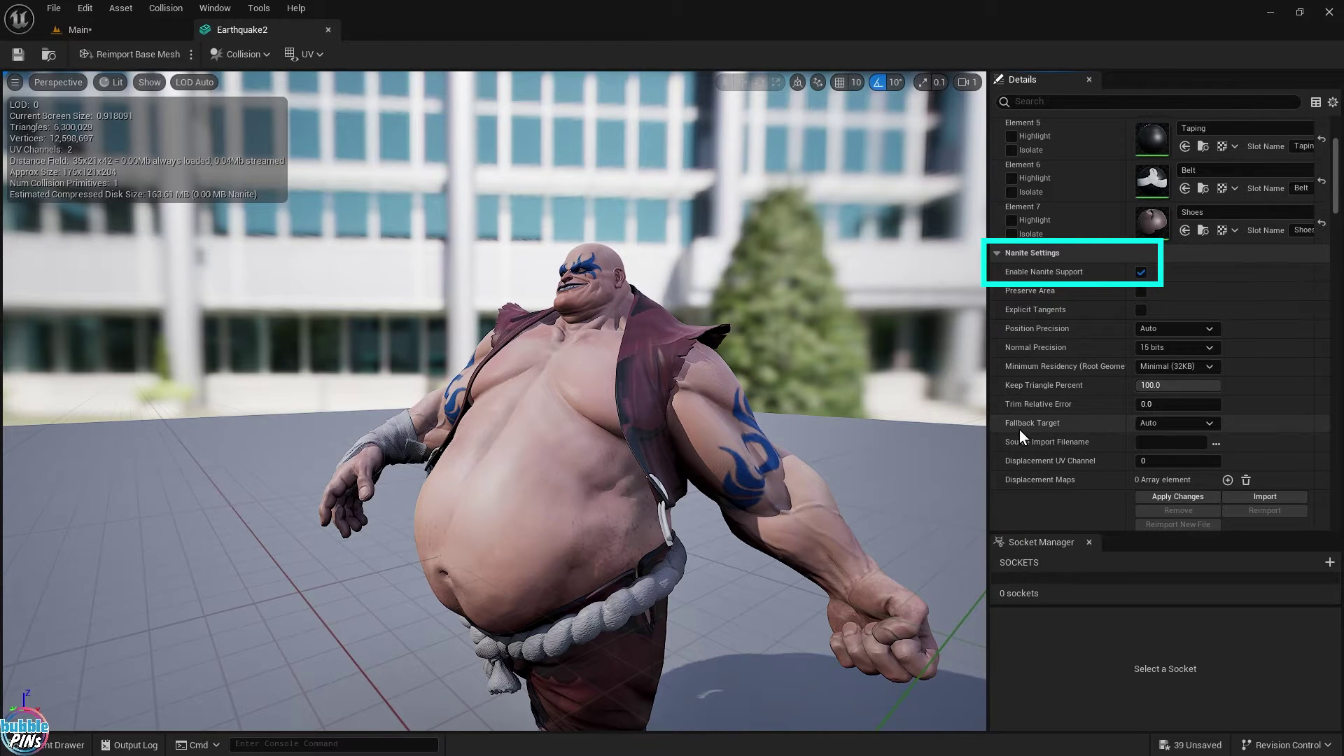
{"action": "left_click", "coordinate": [24, 56]}
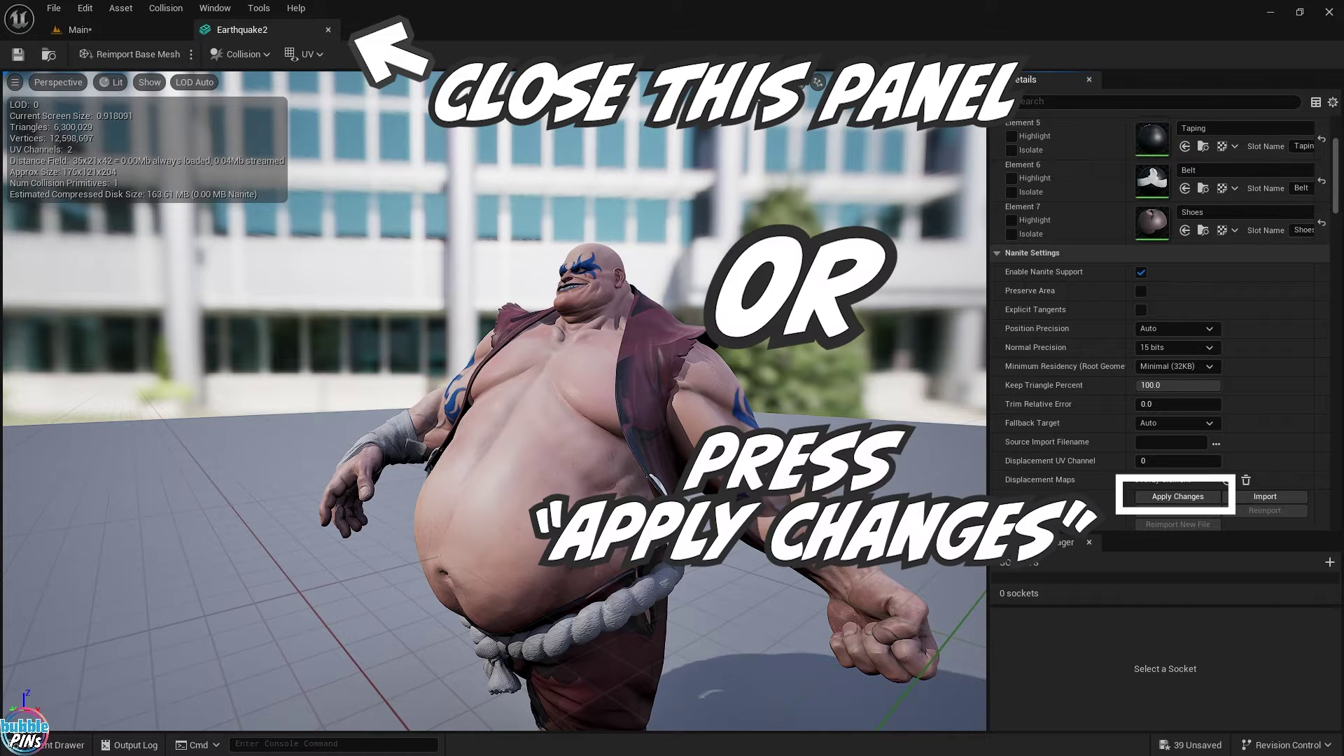
{"action": "left_click", "coordinate": [329, 30]}
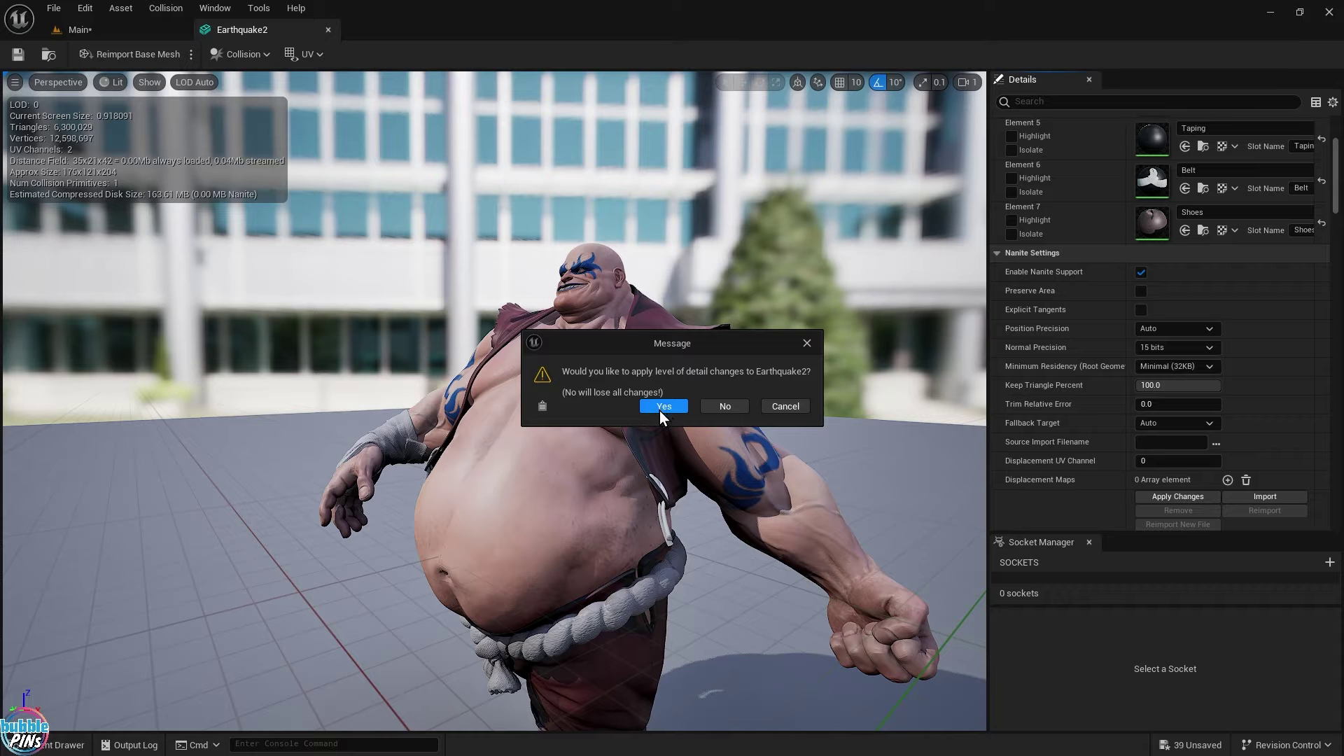
{"action": "left_click", "coordinate": [664, 407]}
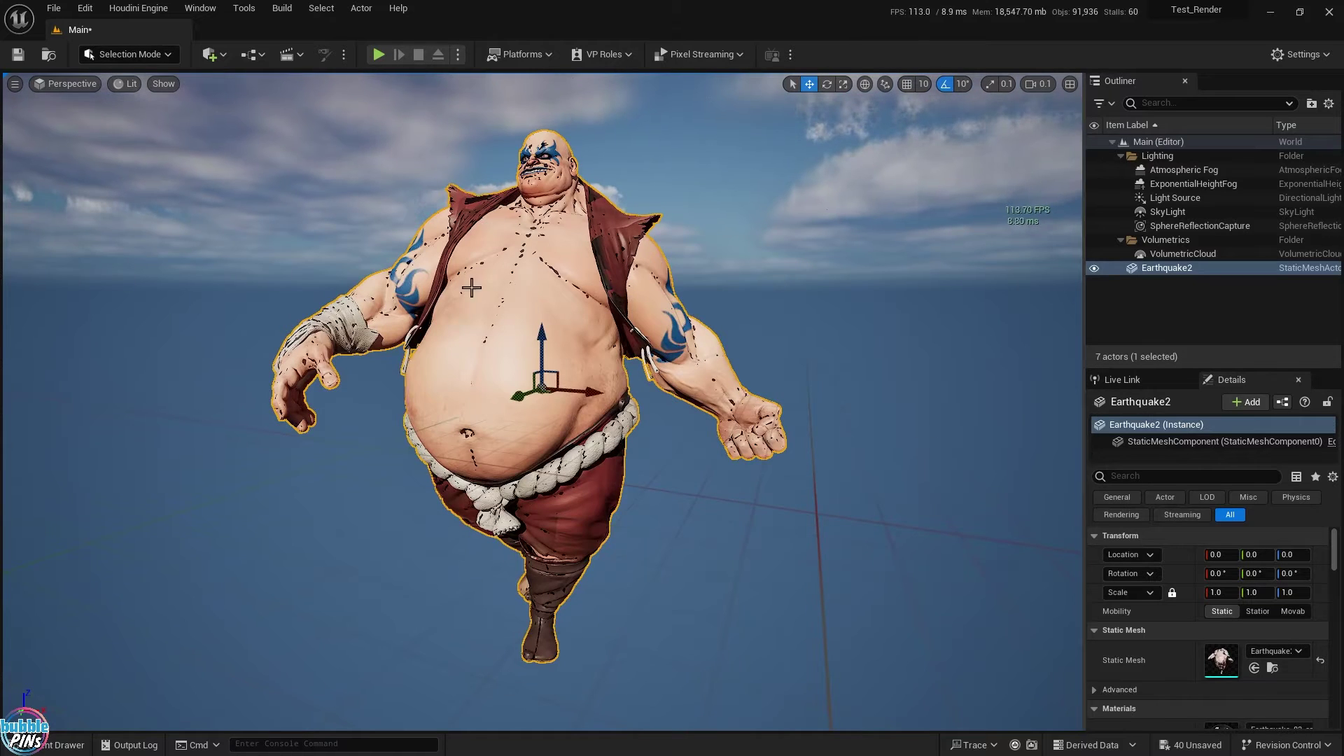
Step: Inspect the single Earthquake2 character's surface up close, then reopen its static mesh asset in the mesh editor
{"action": "scroll", "coordinate": [556, 236], "scroll_direction": "up", "scroll_amount": 4}
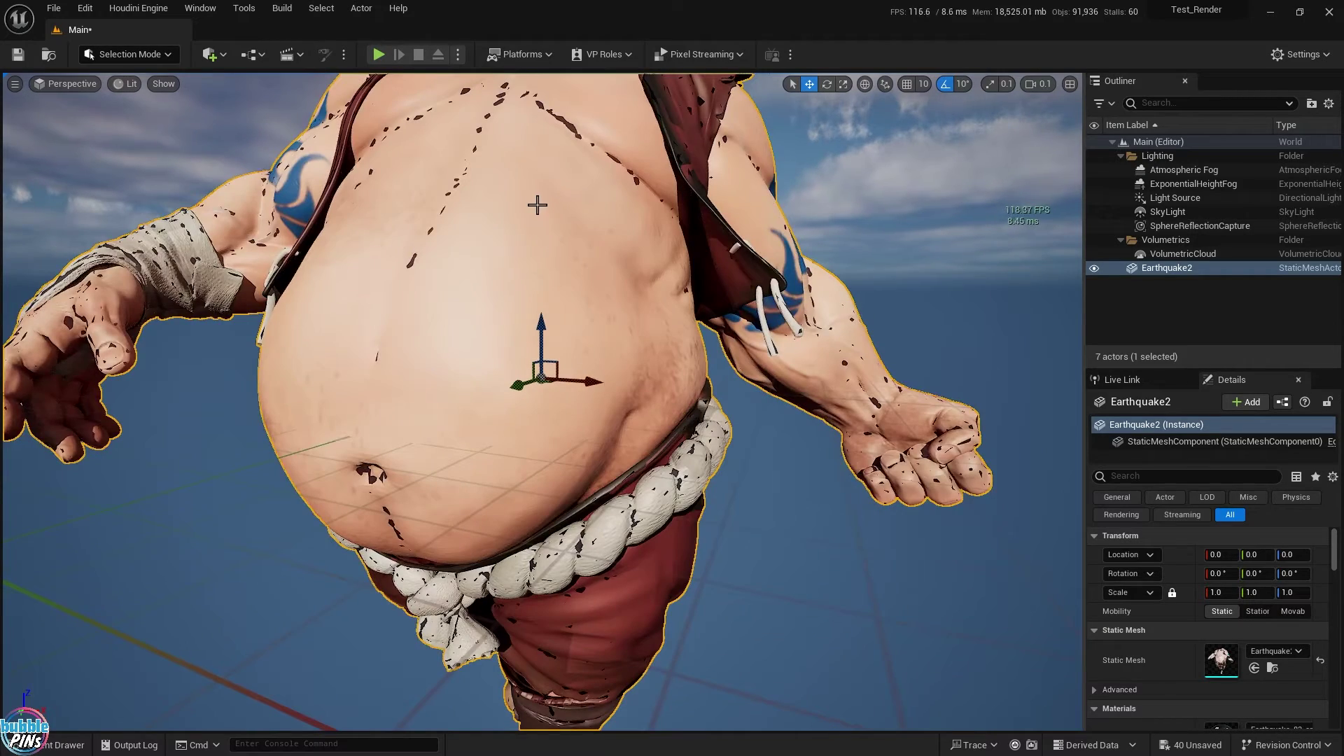
{"action": "right_click_drag", "start_coordinate": [514, 388], "coordinate": [507, 374]}
{"action": "key", "text": "e"}
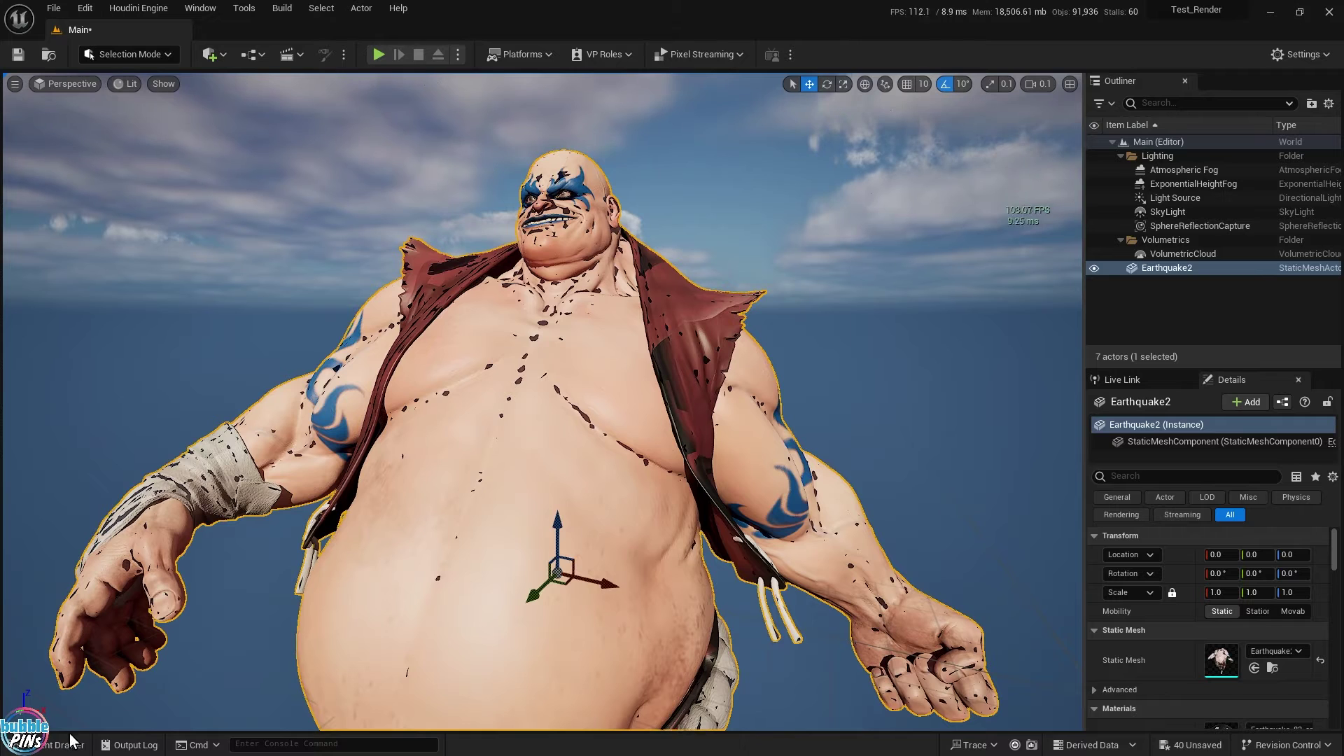
{"action": "right_click", "coordinate": [613, 278]}
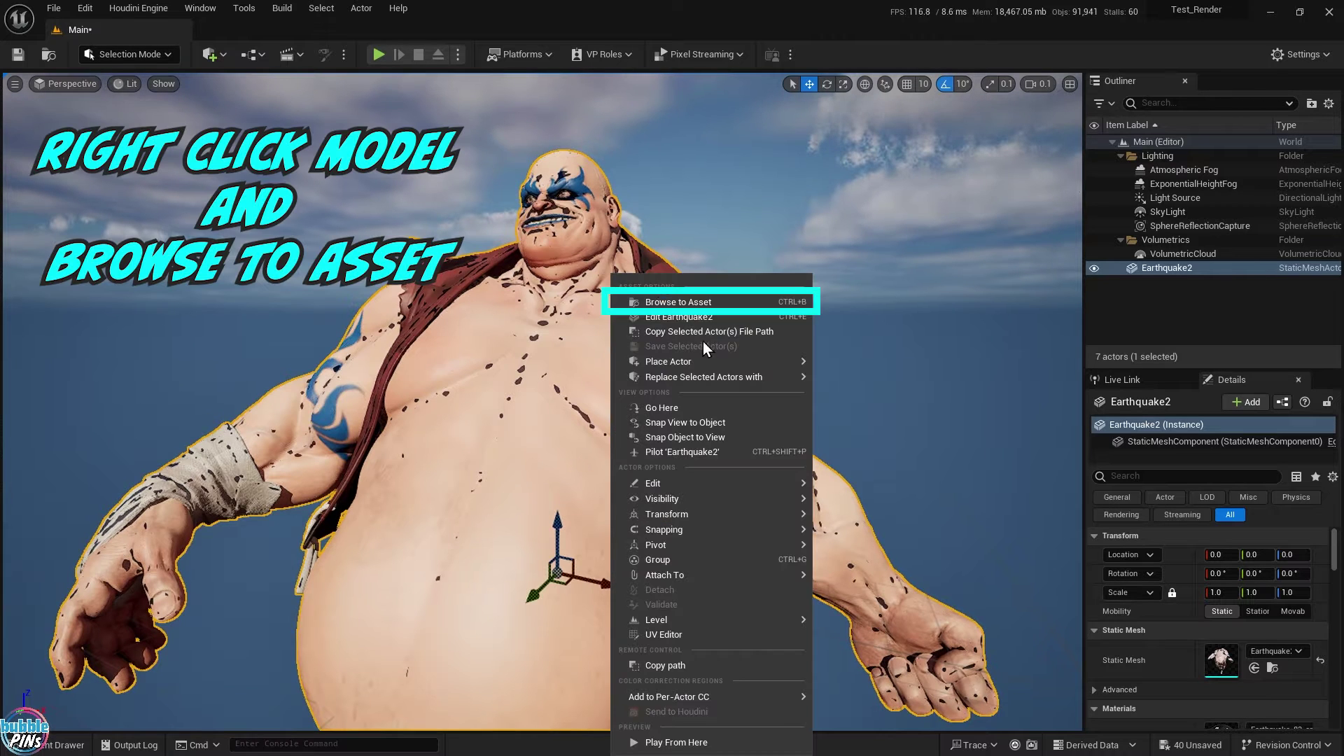
{"action": "left_click", "coordinate": [693, 308]}
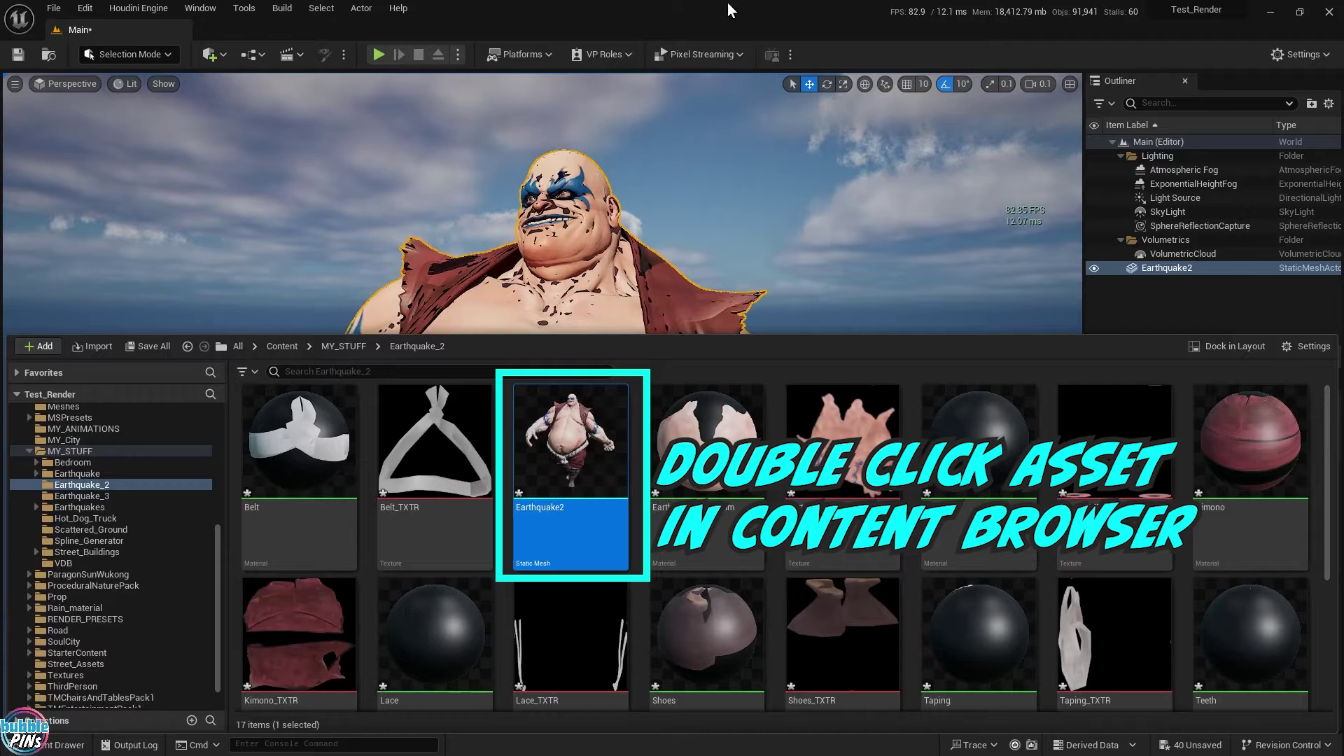
{"action": "double_click", "coordinate": [570, 441]}
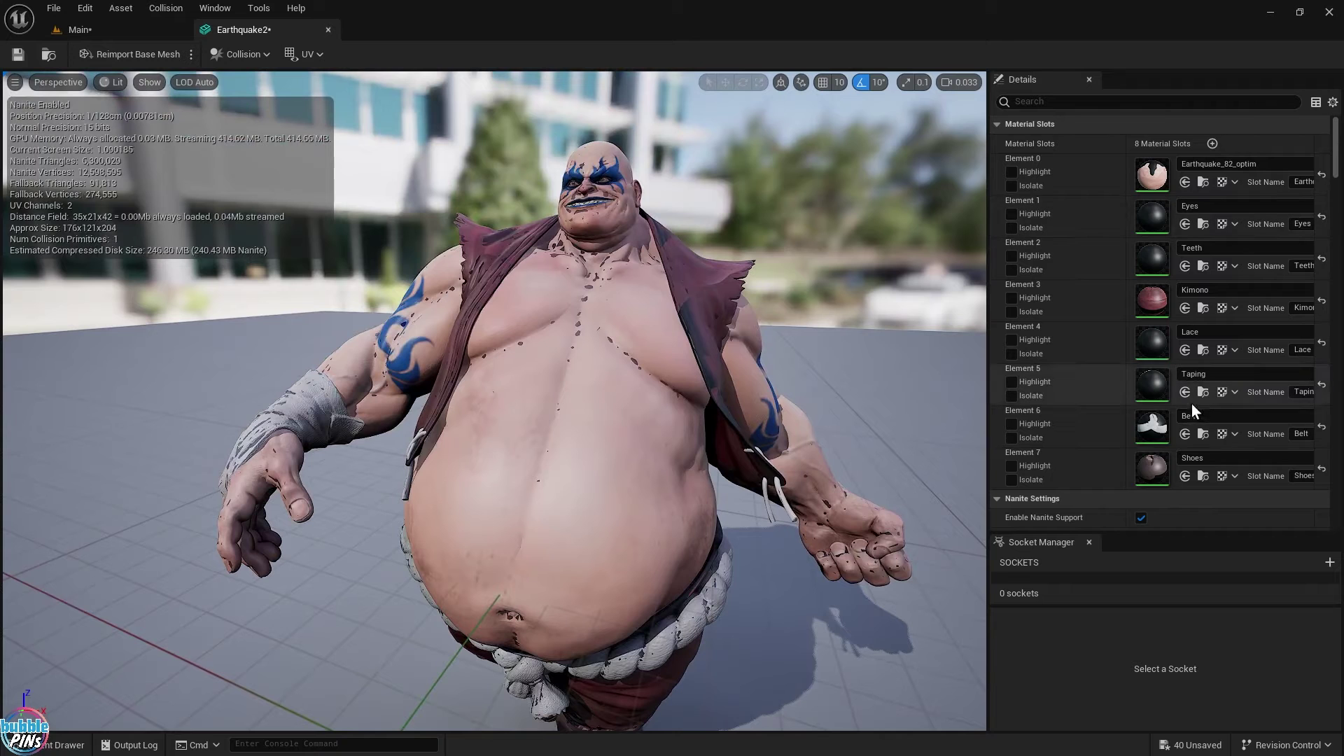
Step: Set the Earthquake2 mesh's Nanite Fallback Target to Relative Error, save the mesh and apply the changes
{"action": "scroll", "coordinate": [1175, 422], "scroll_direction": "down", "scroll_amount": 5}
{"action": "scroll", "coordinate": [1174, 423], "scroll_direction": "down", "scroll_amount": 5}
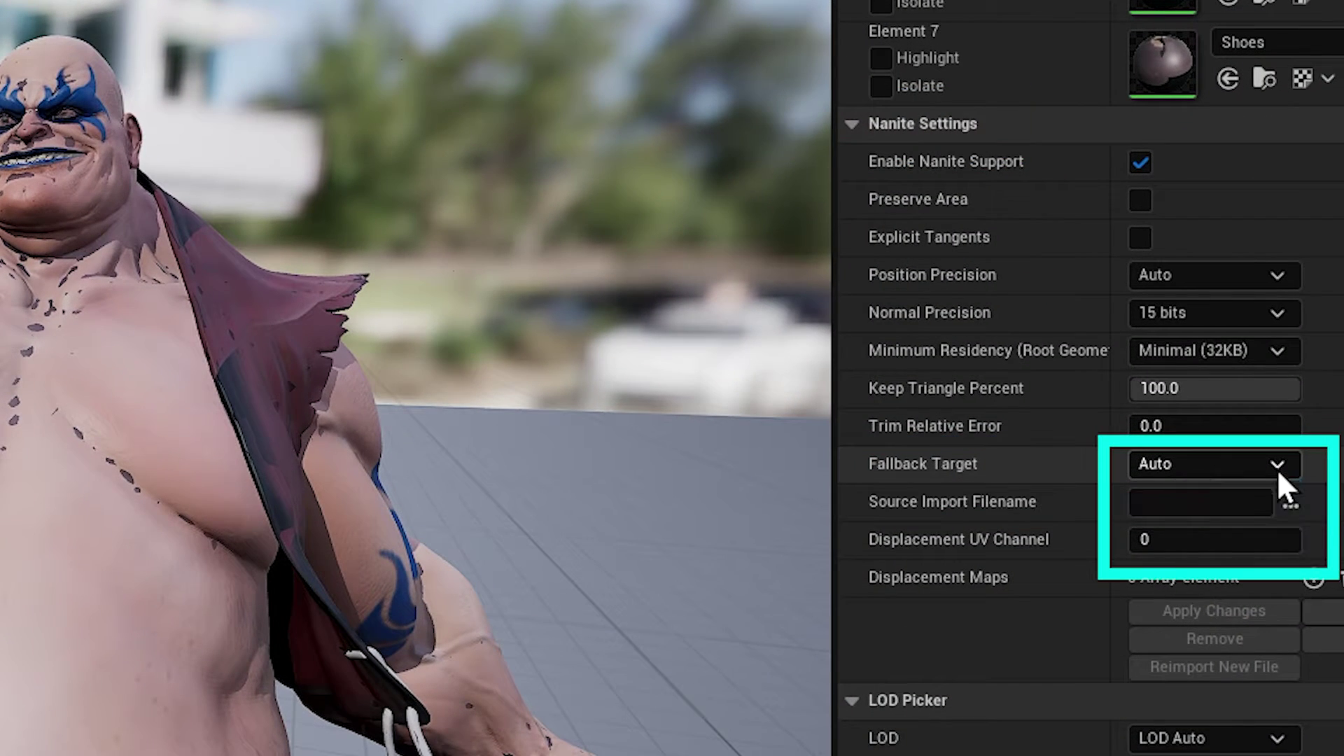
{"action": "left_click", "coordinate": [1278, 469]}
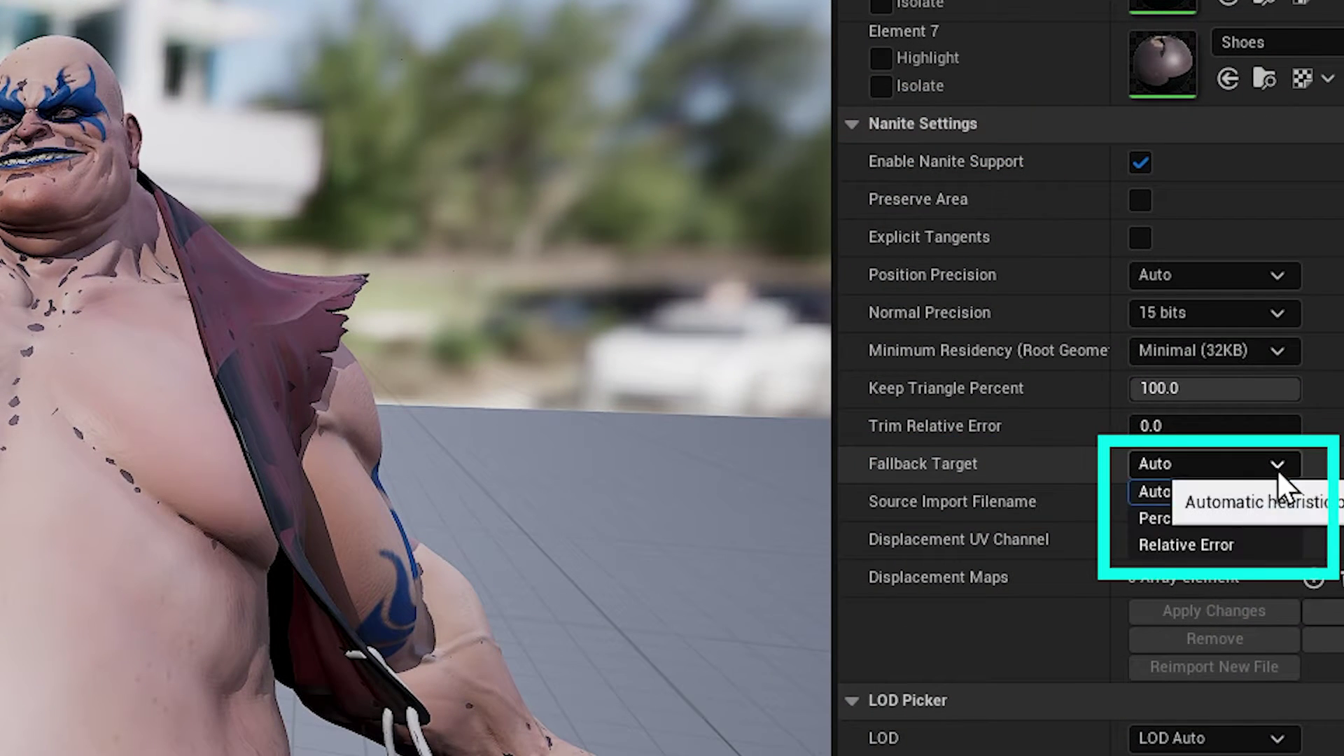
{"action": "left_click", "coordinate": [1185, 545]}
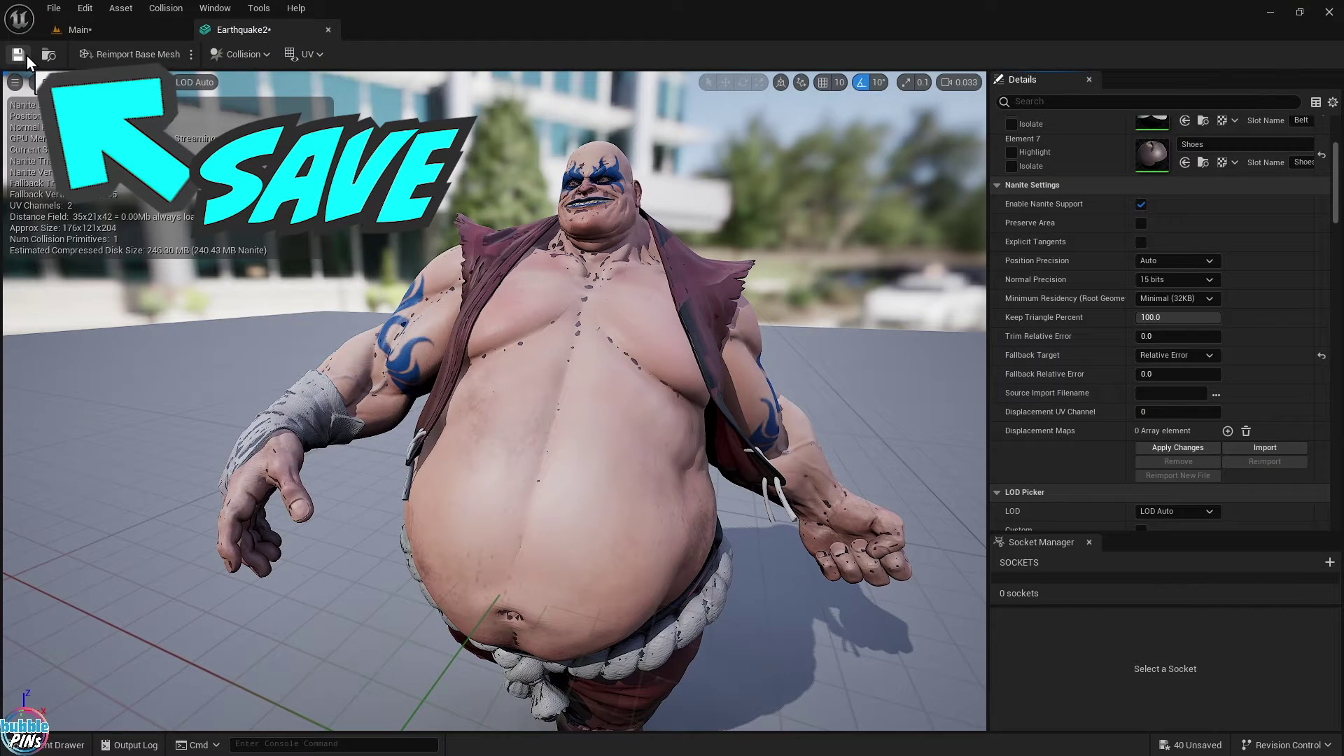
{"action": "left_click", "coordinate": [26, 56]}
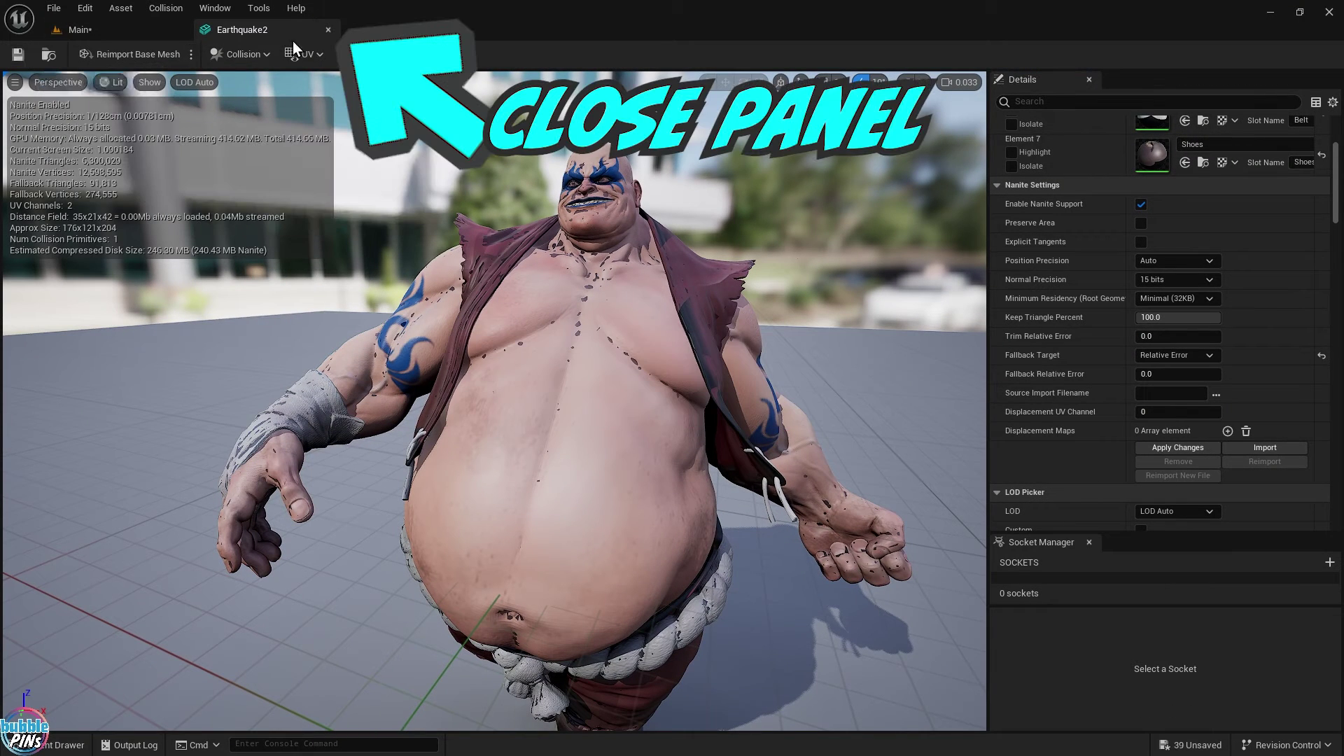
{"action": "left_click", "coordinate": [329, 31]}
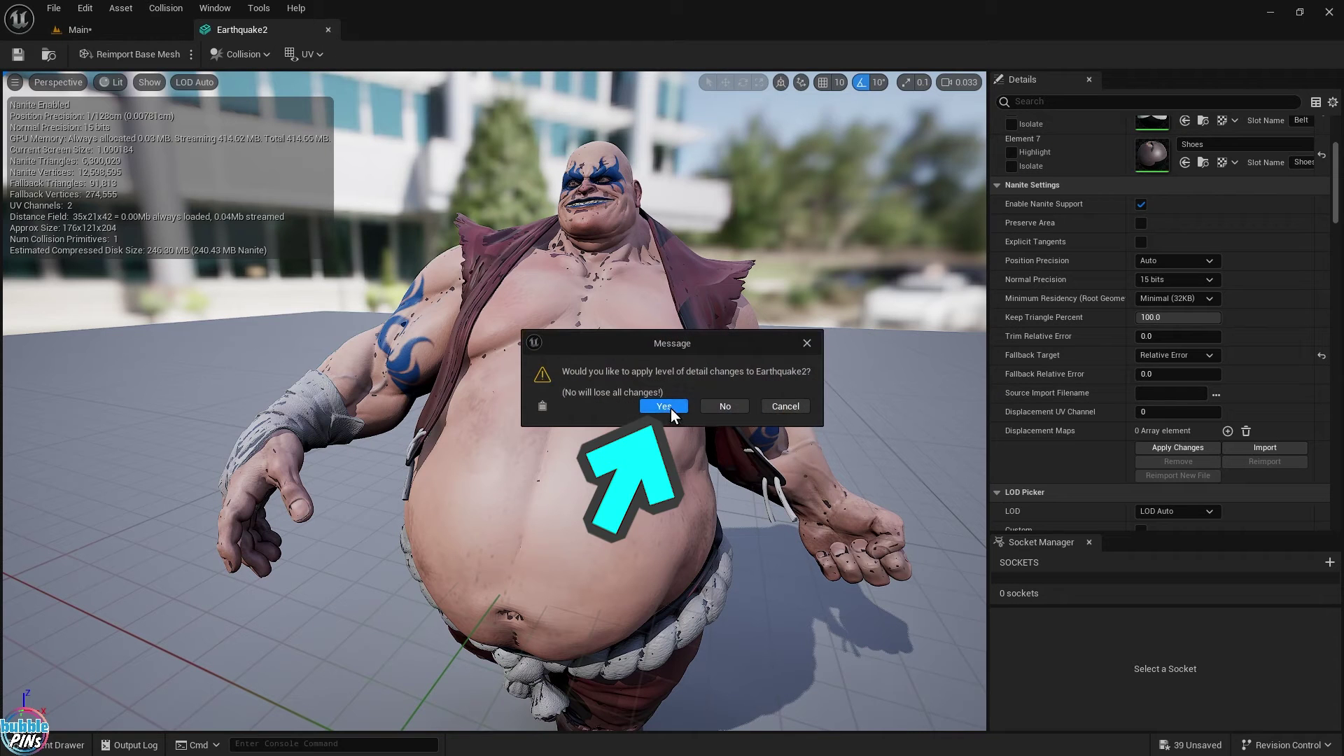
{"action": "left_click", "coordinate": [798, 408]}
{"action": "left_click", "coordinate": [1203, 451]}
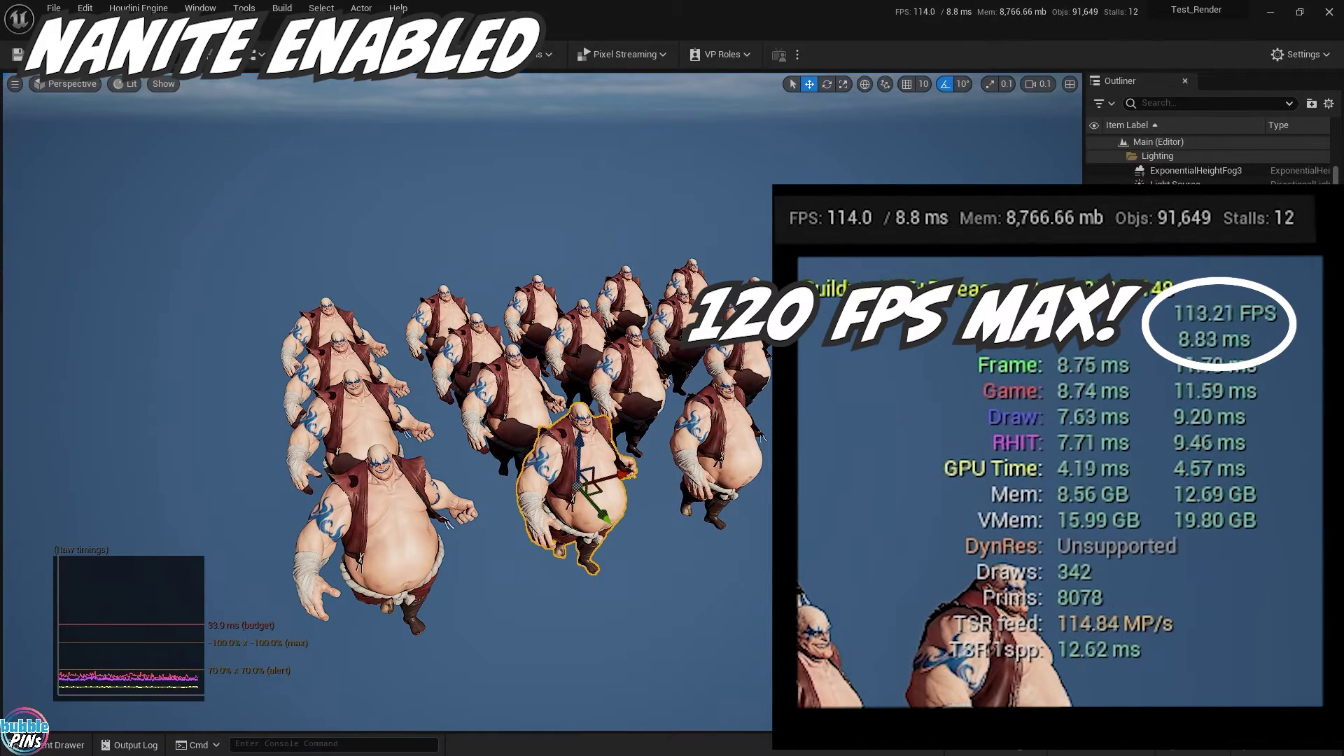
Step: Examine the Nanite-enabled crowd and its performance statistics from another viewpoint, and open the viewport's view mode options
{"action": "right_click_drag", "start_coordinate": [542, 401], "coordinate": [437, 401]}
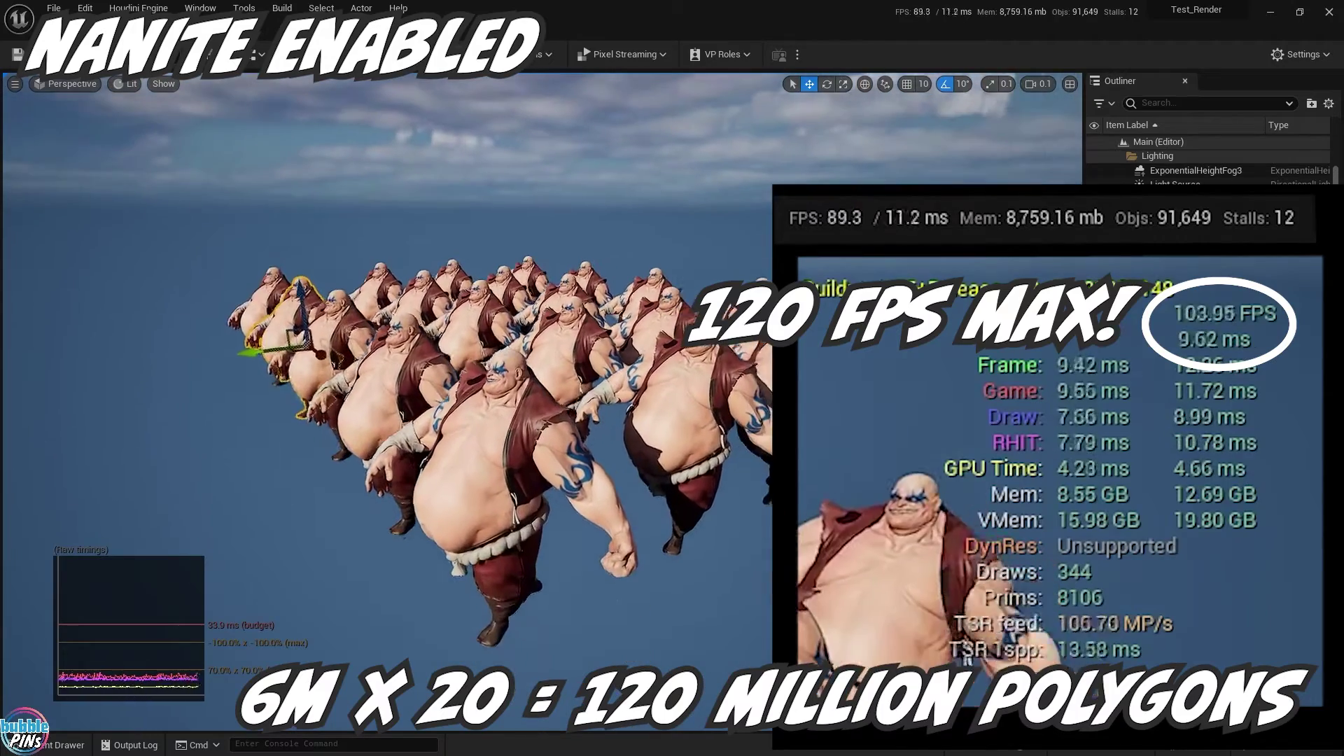
{"action": "left_click", "coordinate": [128, 84]}
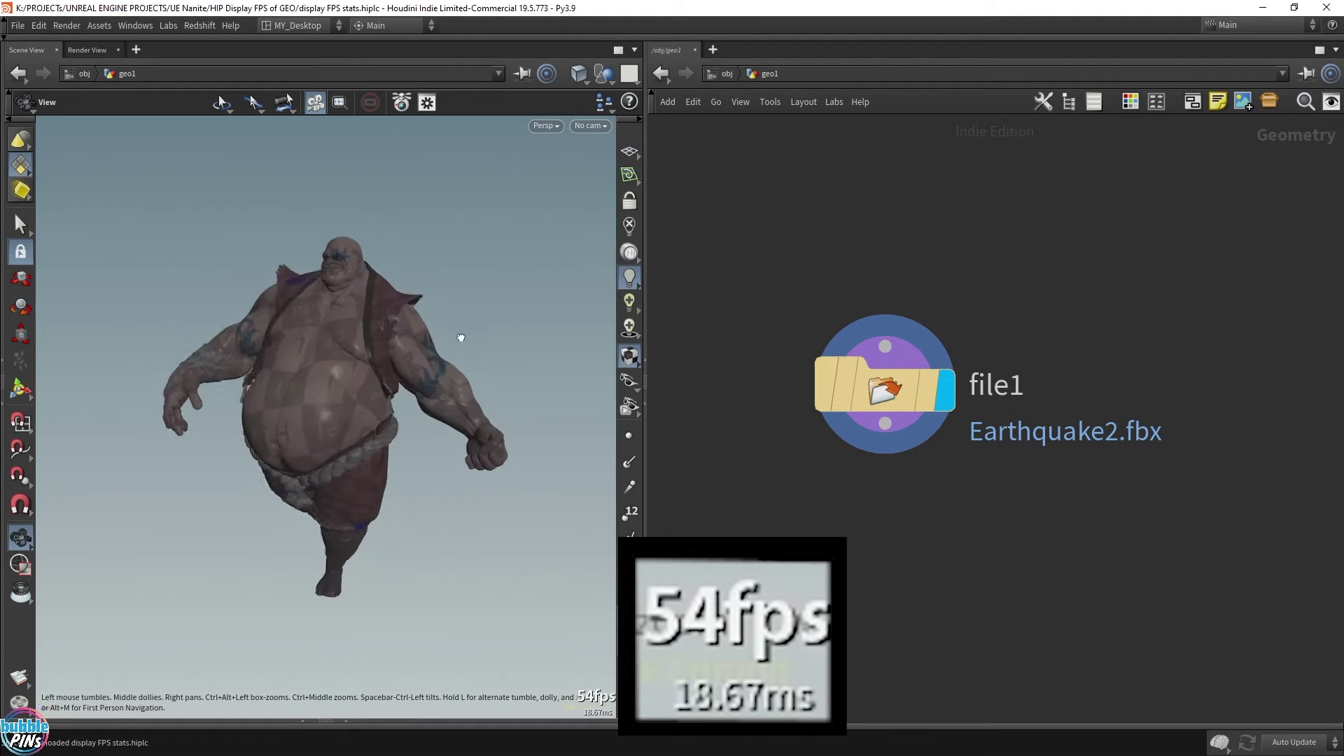
Step: Switch to Houdini and examine the Earthquake2.fbx model from varying distances and angles along with the viewport frame rate
{"action": "scroll", "coordinate": [357, 332], "scroll_direction": "down", "scroll_amount": 10}
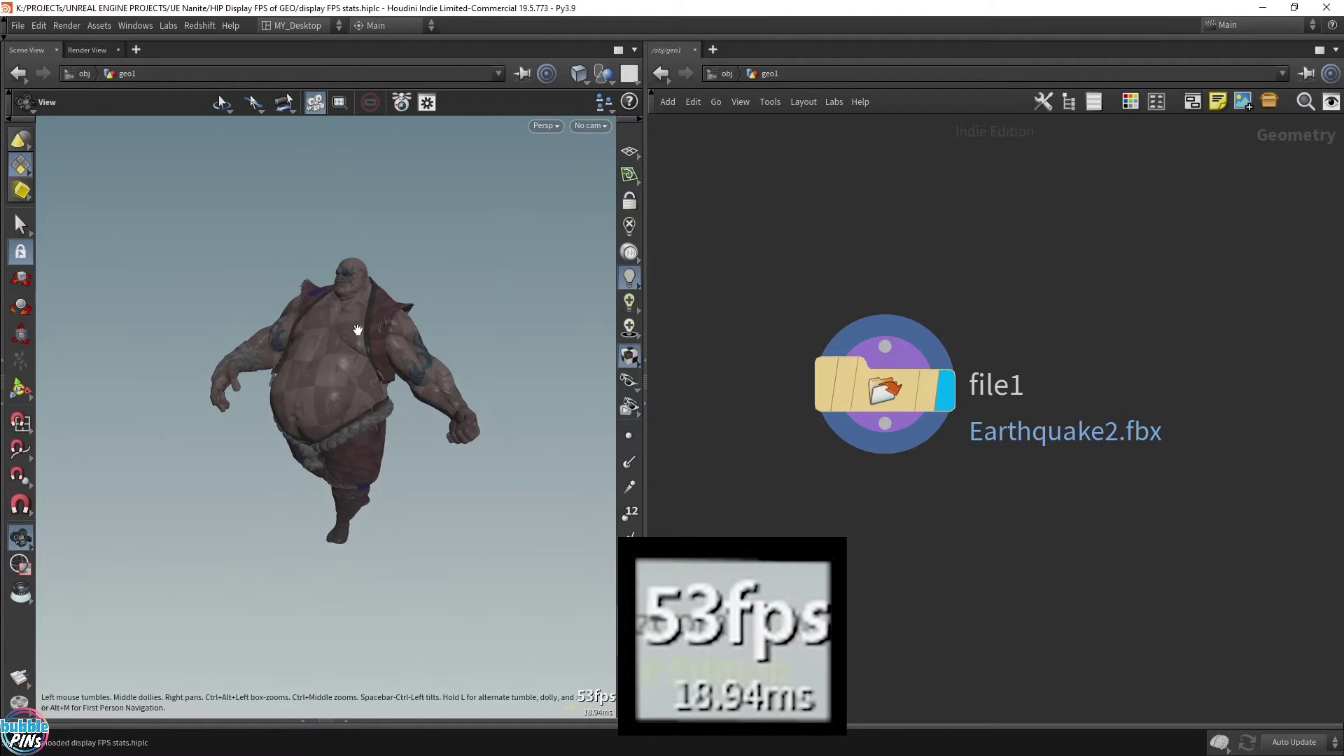
{"action": "scroll", "coordinate": [357, 330], "scroll_direction": "down", "scroll_amount": 6}
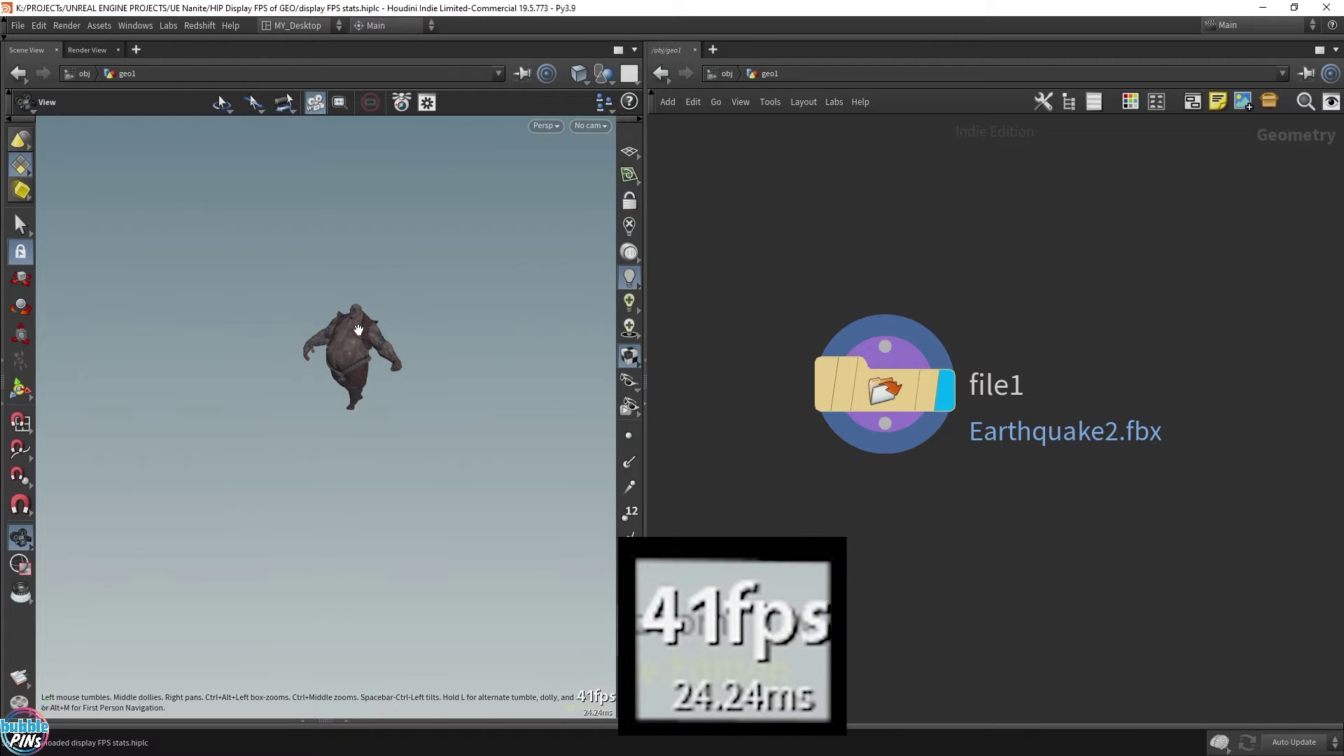
{"action": "scroll", "coordinate": [358, 330], "scroll_direction": "up", "scroll_amount": 10}
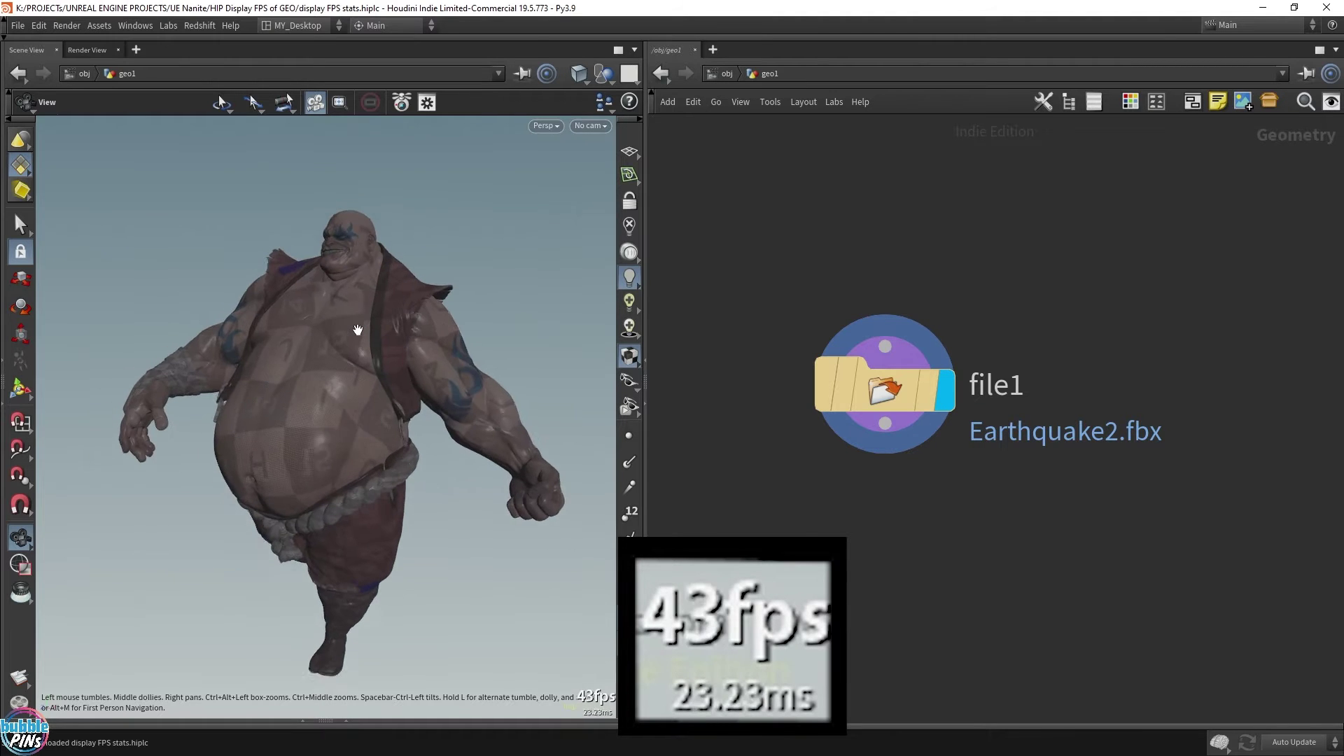
{"action": "mouse_move", "coordinate": [450, 305]}
{"action": "right_mouse_down"}
{"action": "mouse_move", "coordinate": [441, 299]}
{"action": "mouse_move", "coordinate": [522, 309]}
{"action": "mouse_move", "coordinate": [451, 313]}
{"action": "right_mouse_up"}
{"action": "left_click_drag", "start_coordinate": [452, 313], "coordinate": [305, 330]}
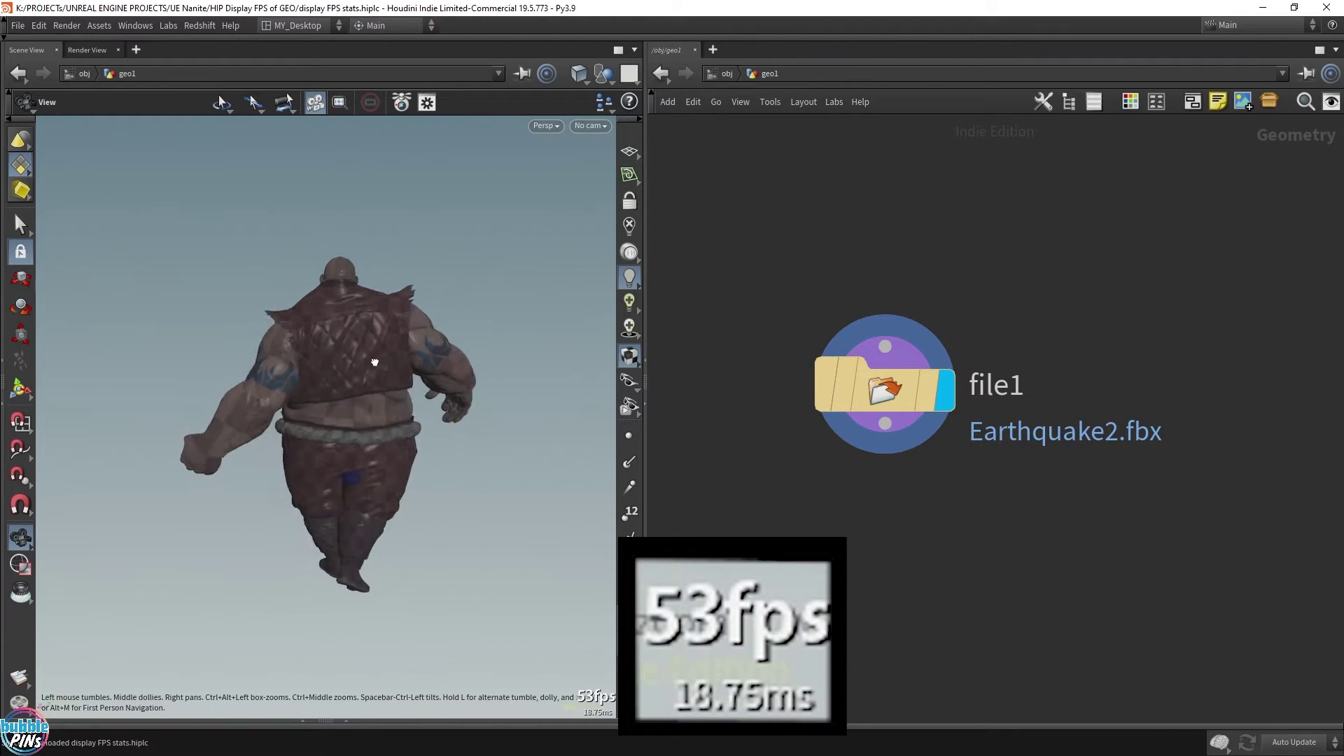
{"action": "left_click_drag", "start_coordinate": [375, 363], "coordinate": [252, 372]}
{"action": "right_click_drag", "start_coordinate": [350, 378], "coordinate": [402, 385]}
{"action": "left_click_drag", "start_coordinate": [403, 385], "coordinate": [339, 407]}
{"action": "middle_click_drag", "start_coordinate": [338, 408], "coordinate": [345, 406]}
{"action": "right_click_drag", "start_coordinate": [420, 411], "coordinate": [448, 415]}
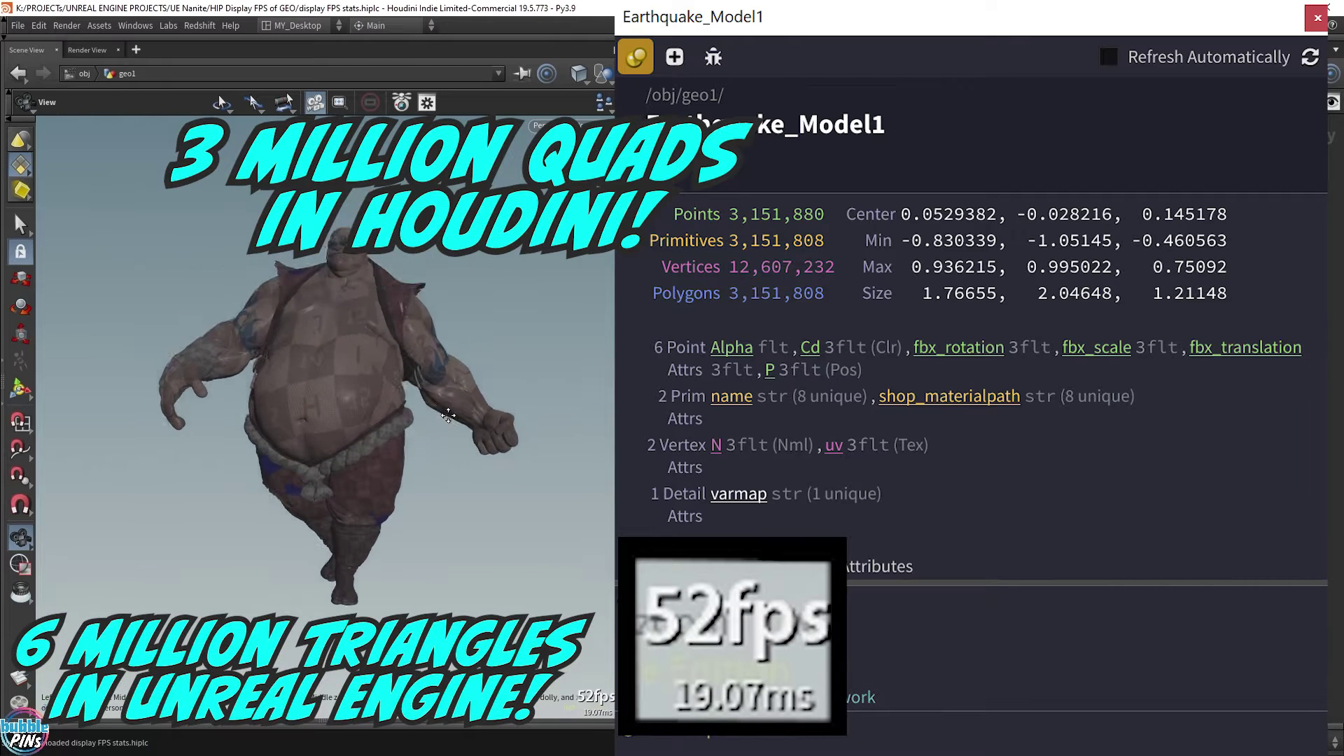
{"action": "mouse_move", "coordinate": [448, 415]}
{"action": "left_mouse_down"}
{"action": "mouse_move", "coordinate": [416, 403]}
{"action": "mouse_move", "coordinate": [432, 412]}
{"action": "left_mouse_up"}
{"action": "scroll", "coordinate": [431, 411], "scroll_direction": "down", "scroll_amount": 10}
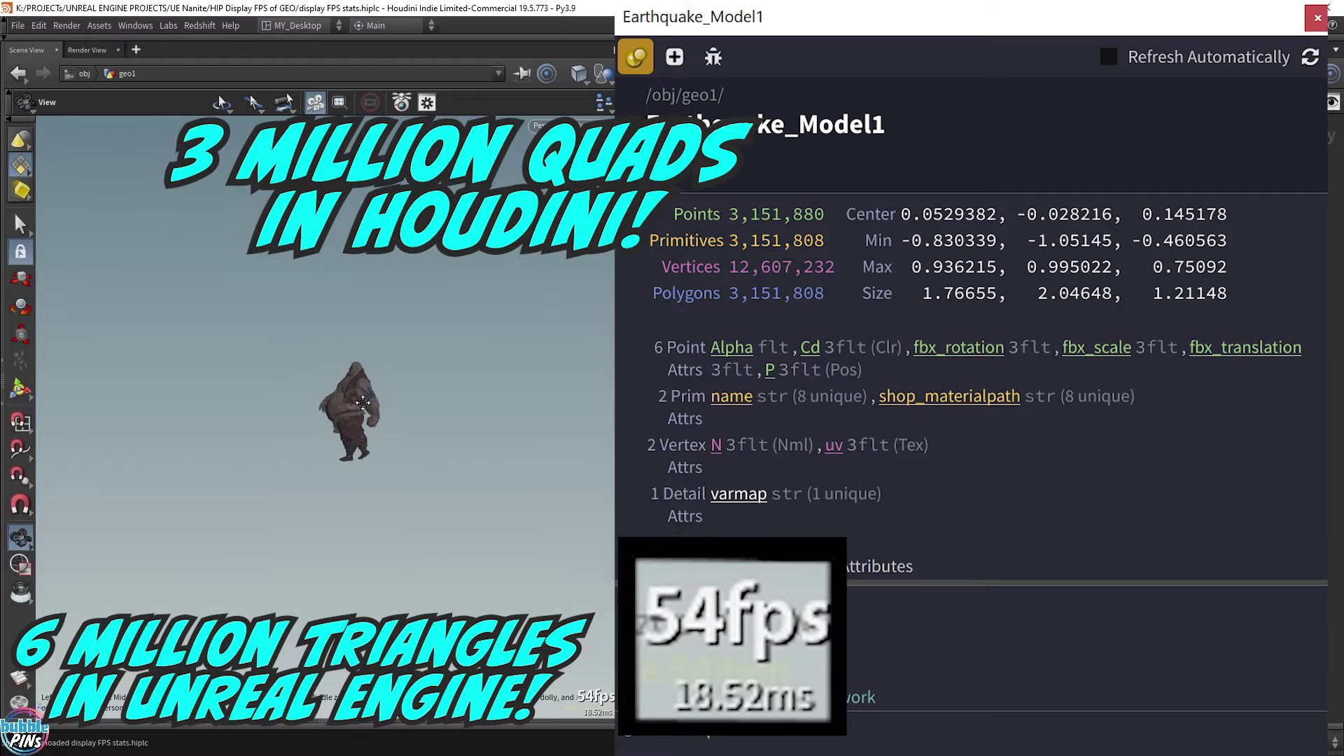
{"action": "left_click_drag", "start_coordinate": [326, 399], "coordinate": [452, 396]}
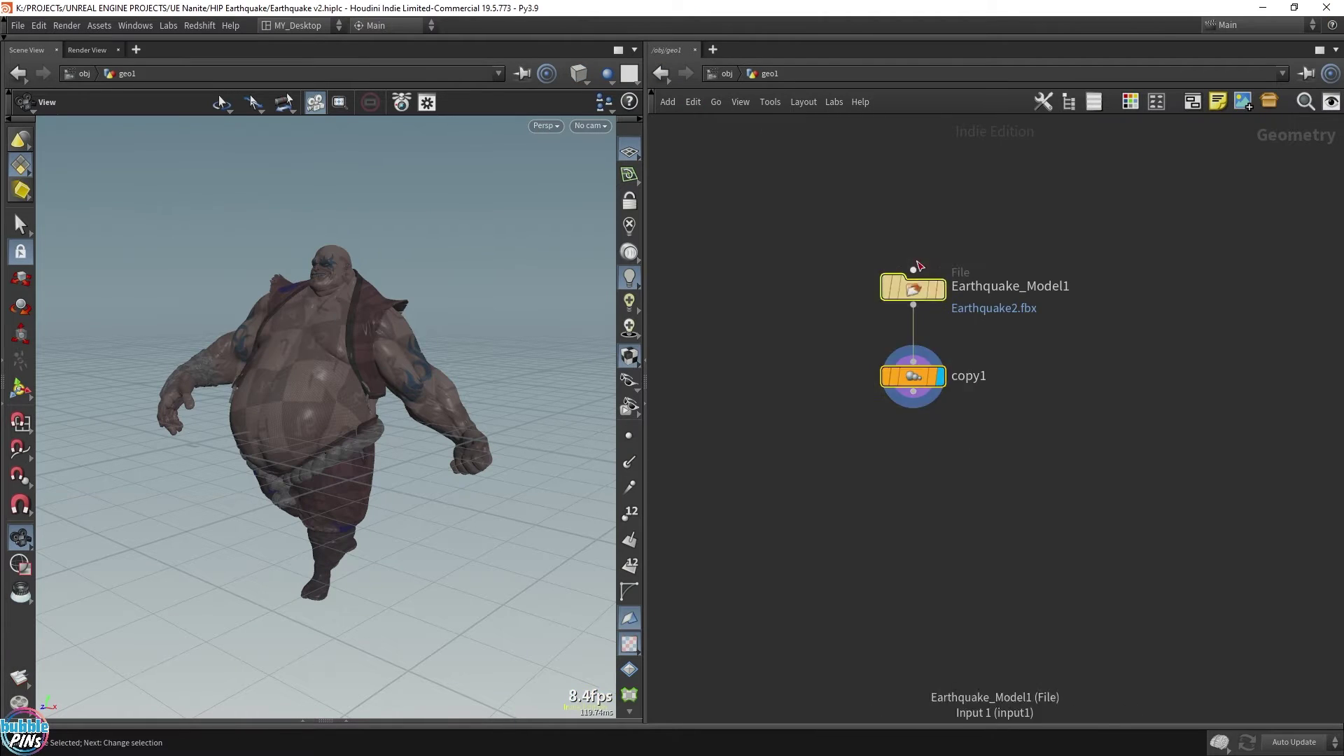
Step: Set the copy1 node's Total Number to 3 and its X translation to the expression bbox(0, D_XSIZE)
{"action": "key", "text": "p"}
{"action": "left_click", "coordinate": [1100, 197]}
{"action": "type", "text": "3"}
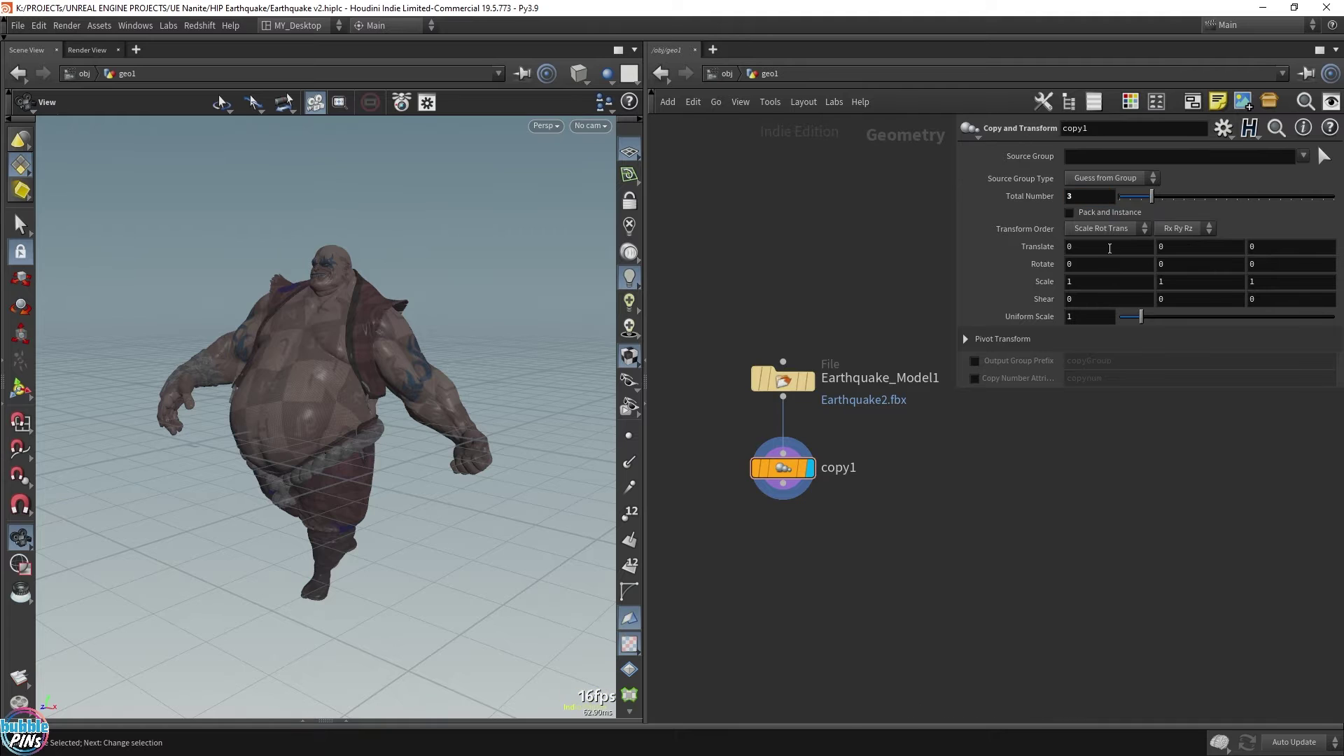
{"action": "type", "text": "bbox(0, D"}
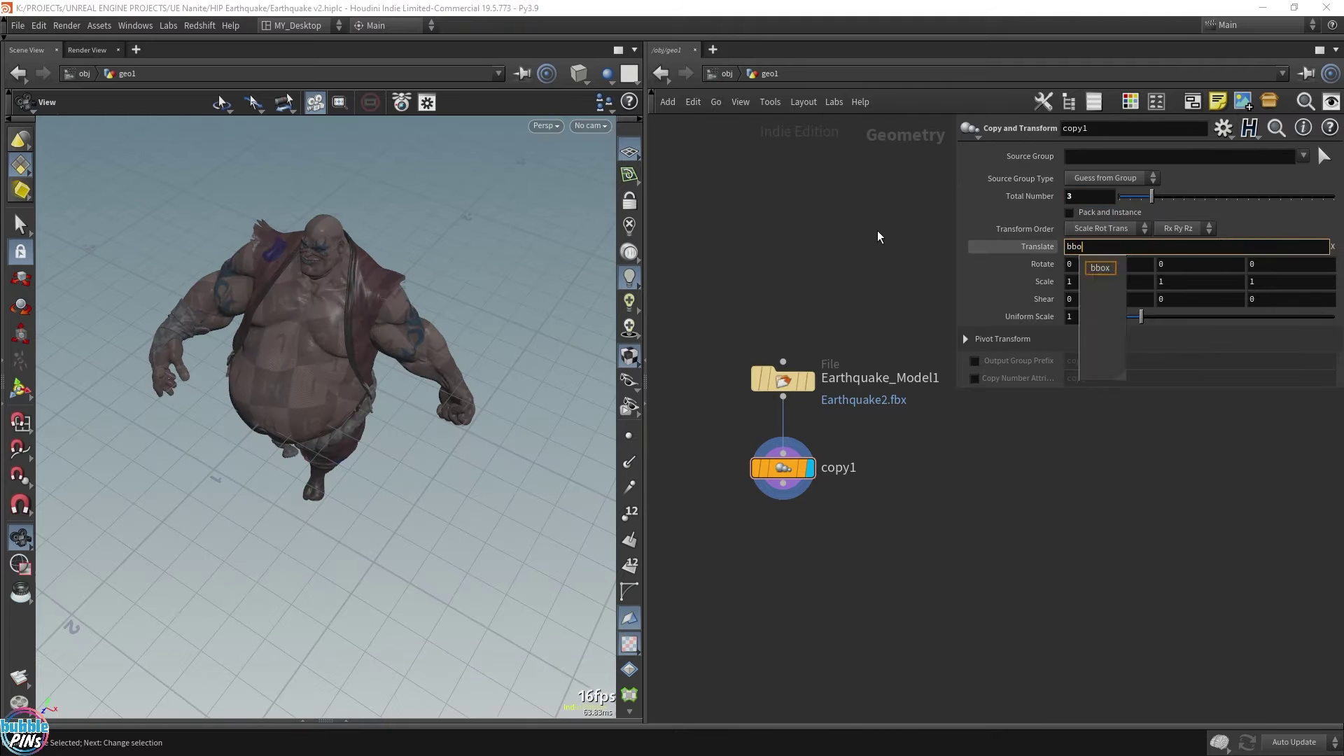
{"action": "type", "text": "_XSIZE)"}
{"action": "key", "text": "Return"}
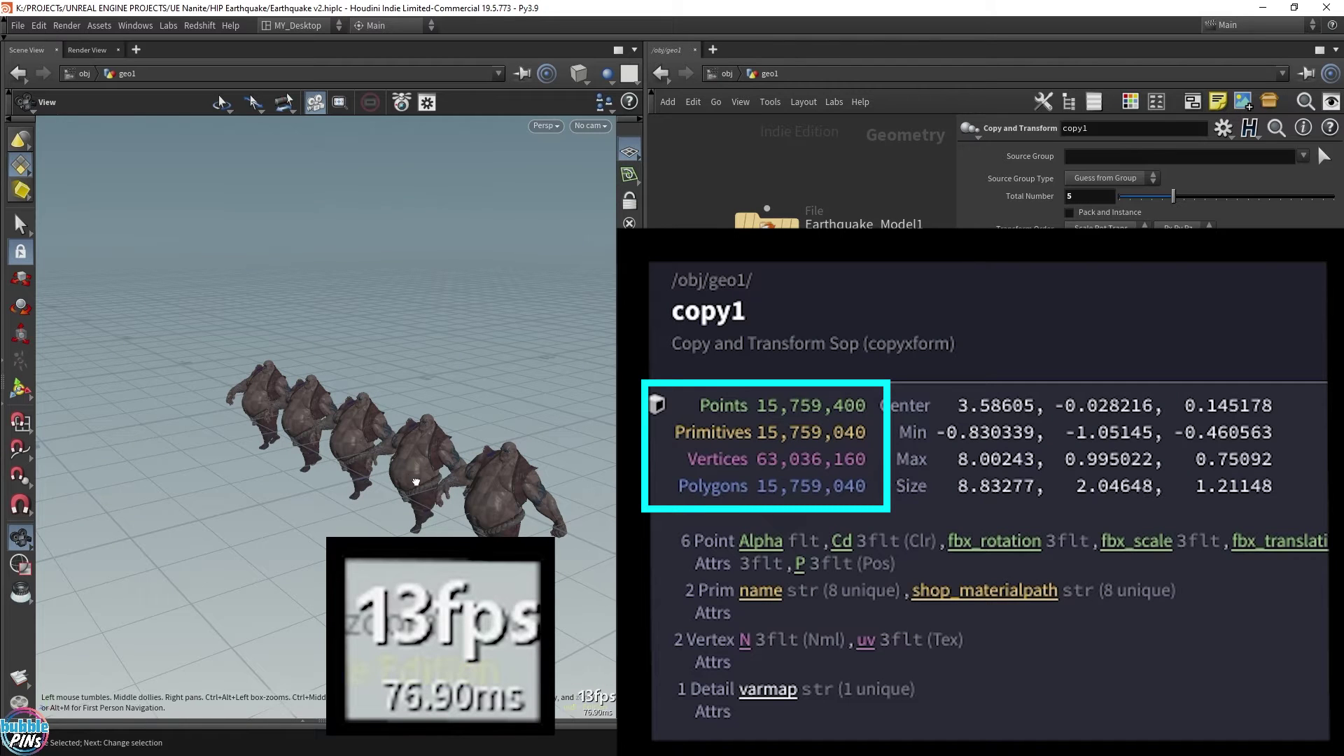
Step: Add a second Copy and Transform node directly below copy1 in the geo1 network
{"action": "left_click_drag", "start_coordinate": [456, 492], "coordinate": [269, 423]}
{"action": "scroll", "coordinate": [357, 462], "scroll_direction": "down", "scroll_amount": 6}
{"action": "middle_click_drag", "start_coordinate": [896, 351], "coordinate": [897, 346]}
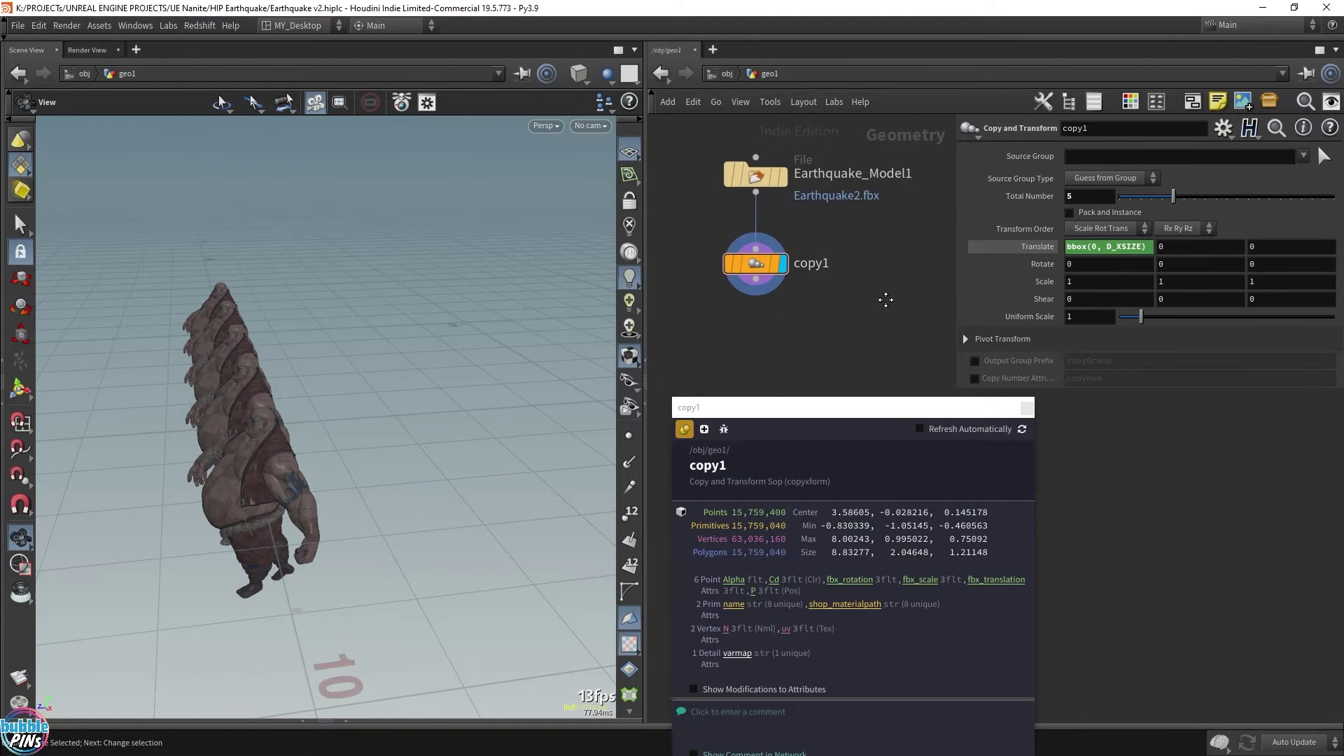
{"action": "key", "text": "Tab"}
{"action": "type", "text": "copy and"}
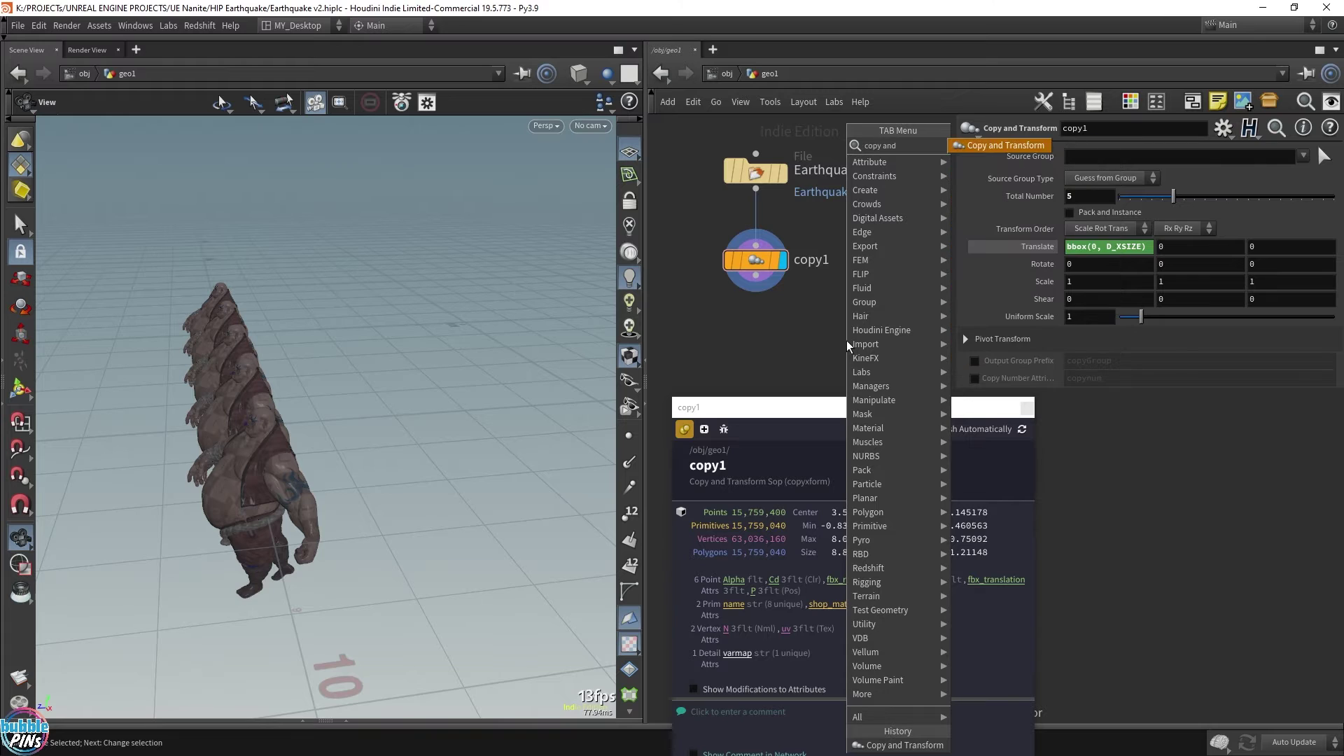
{"action": "key", "text": "Return"}
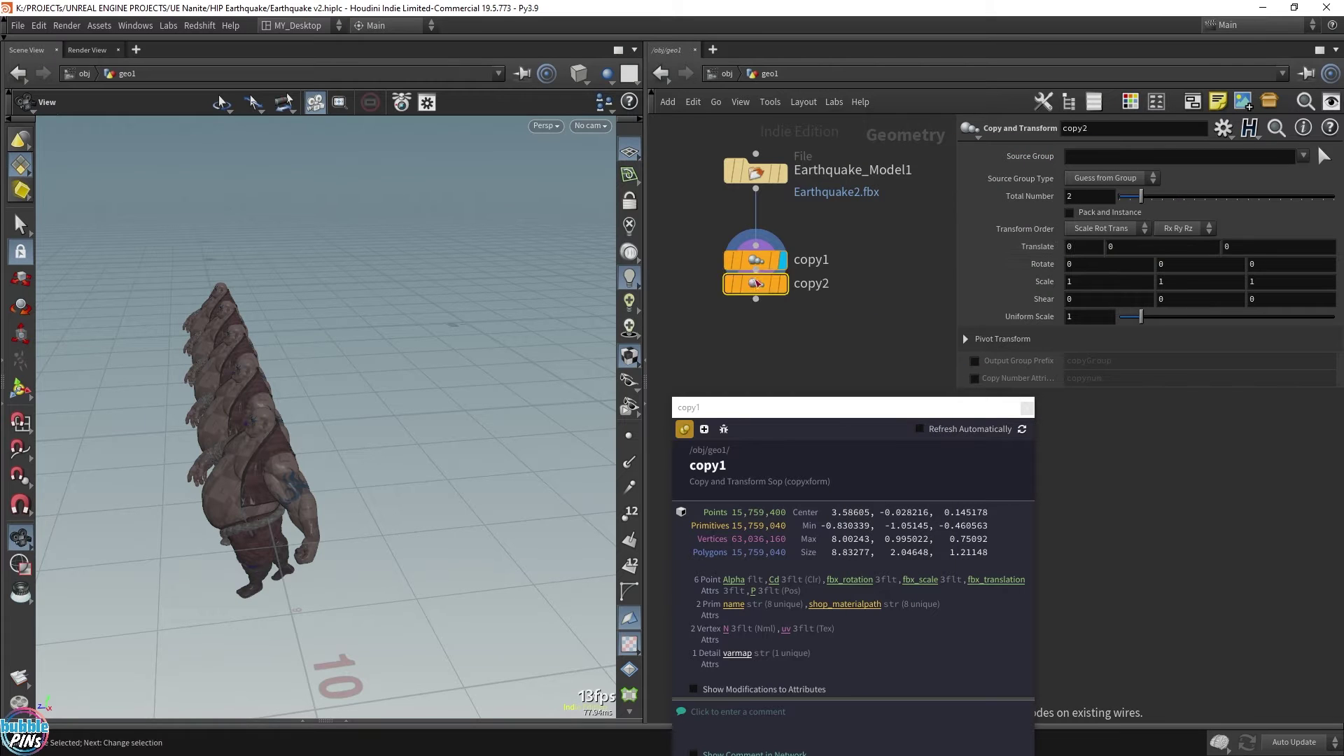
{"action": "left_click", "coordinate": [756, 320]}
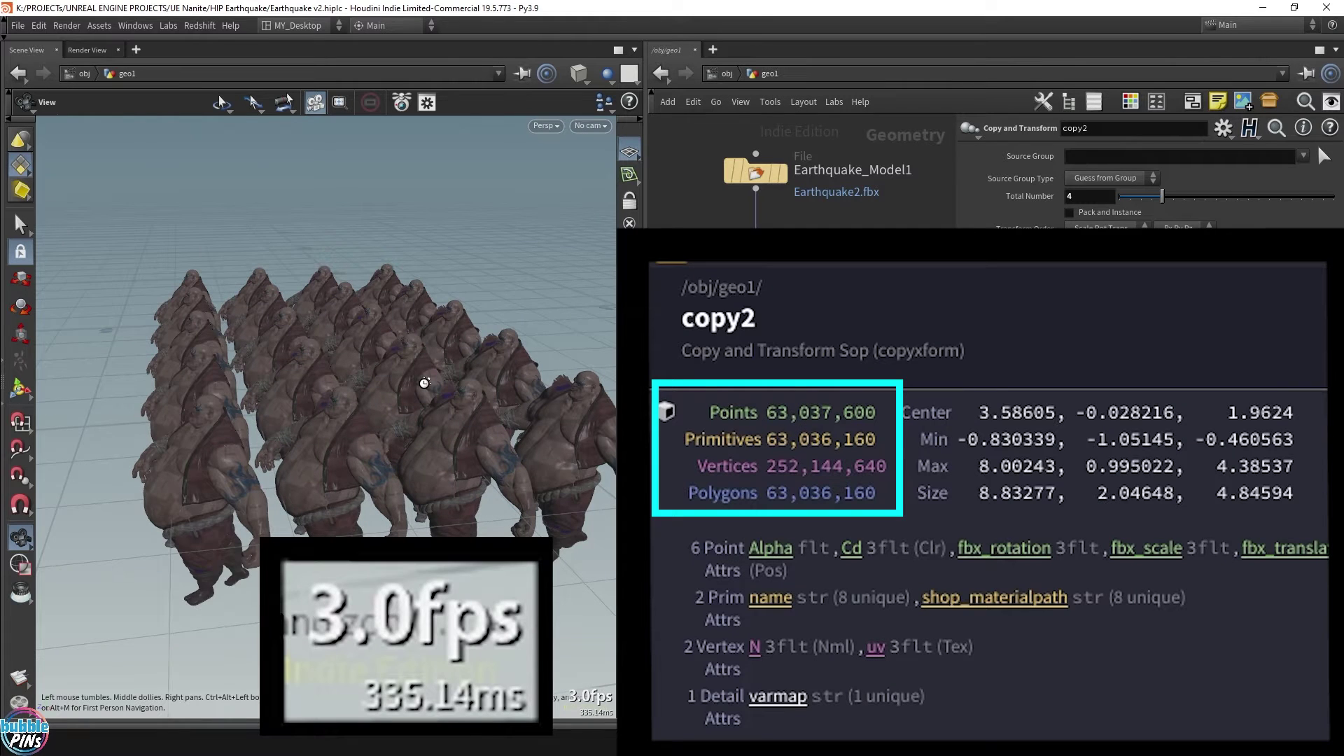
Step: Examine the copy2 crowd of characters from several angles and distances along with the viewport frame rate
{"action": "left_click_drag", "start_coordinate": [424, 383], "coordinate": [386, 406]}
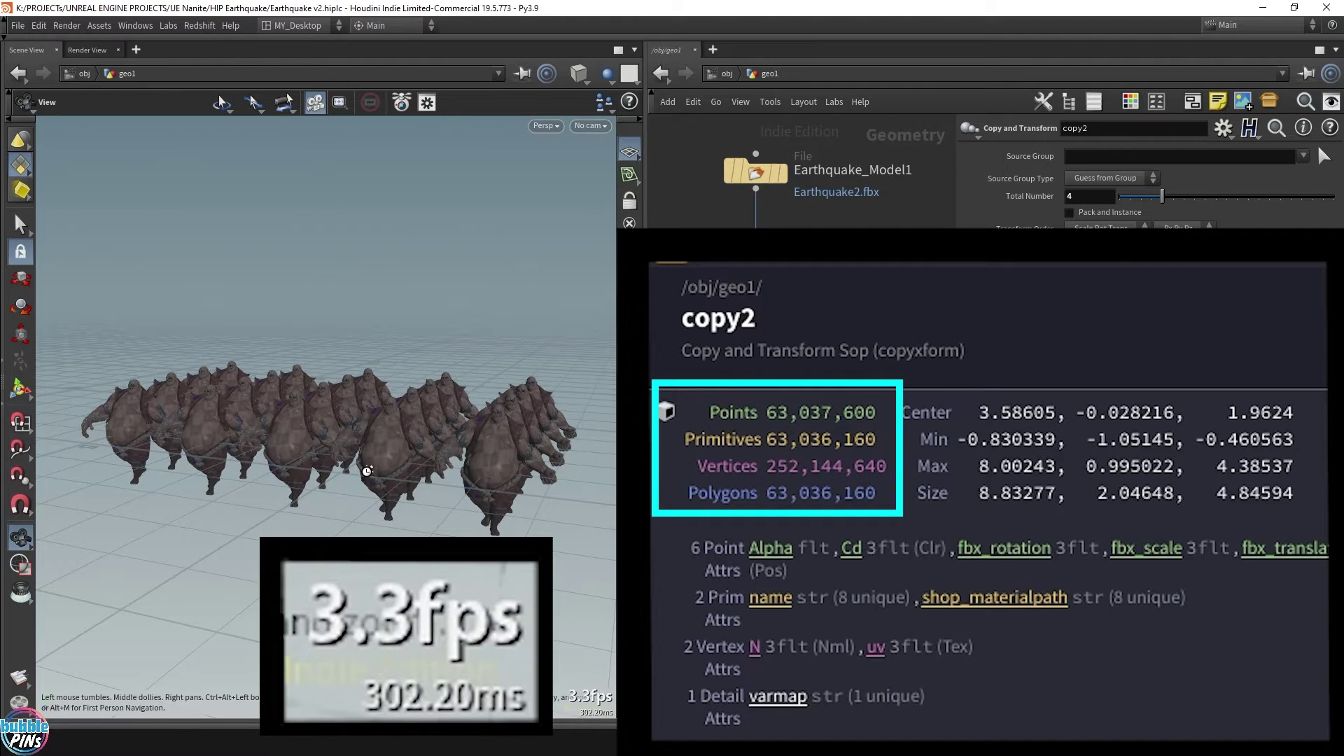
{"action": "left_click_drag", "start_coordinate": [367, 471], "coordinate": [272, 322]}
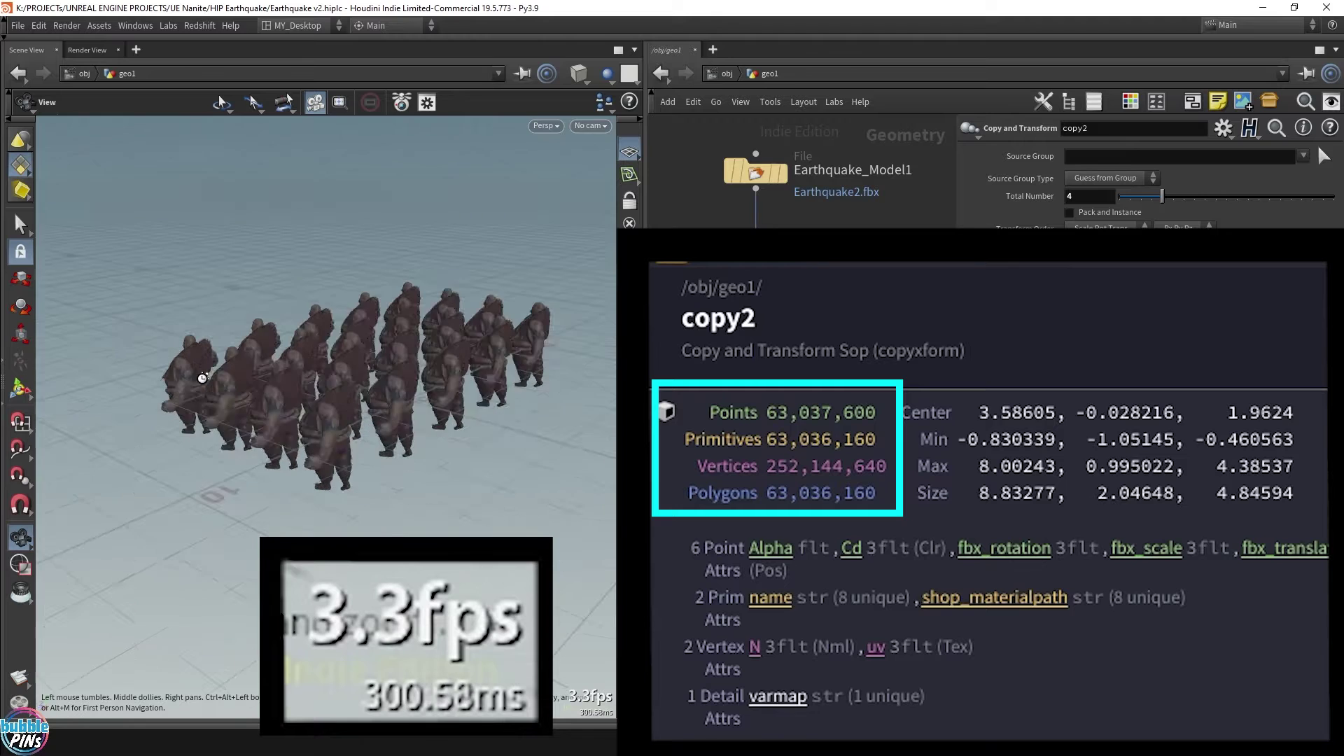
{"action": "left_click_drag", "start_coordinate": [202, 378], "coordinate": [382, 351]}
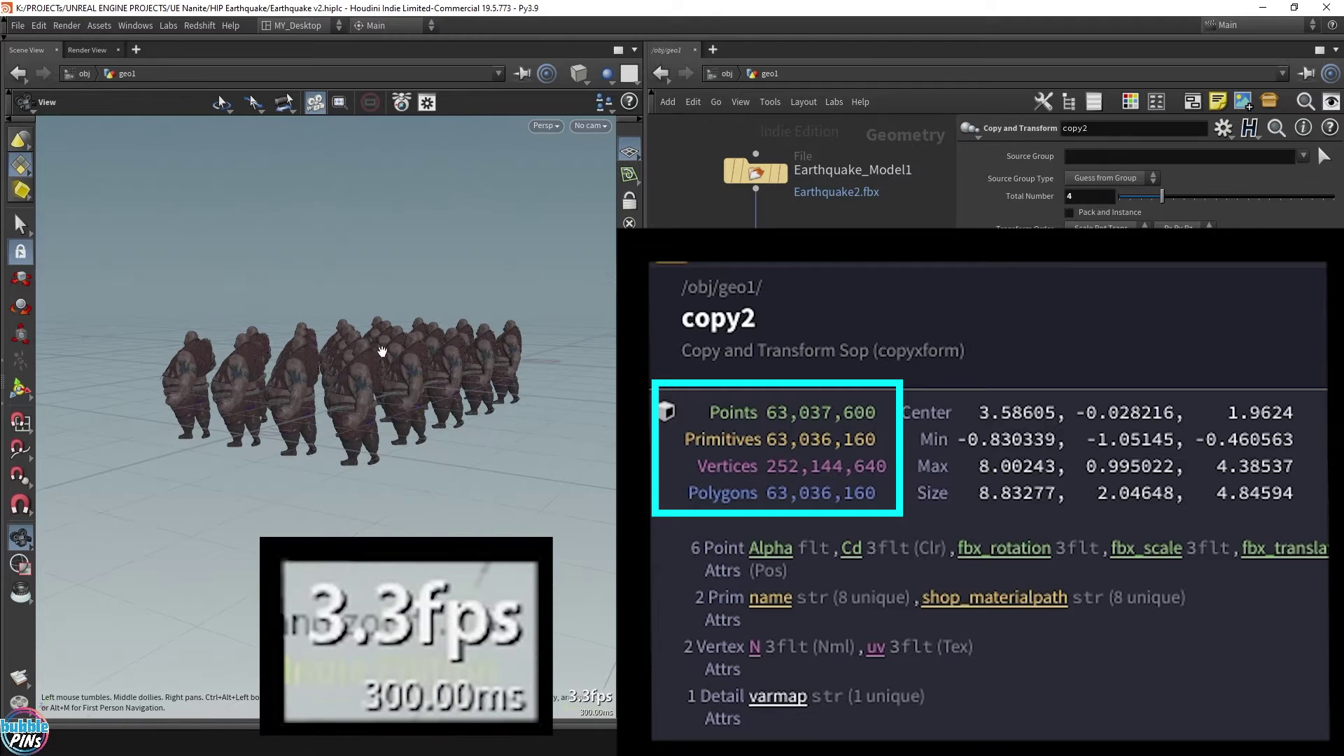
{"action": "left_click_drag", "start_coordinate": [355, 442], "coordinate": [357, 447]}
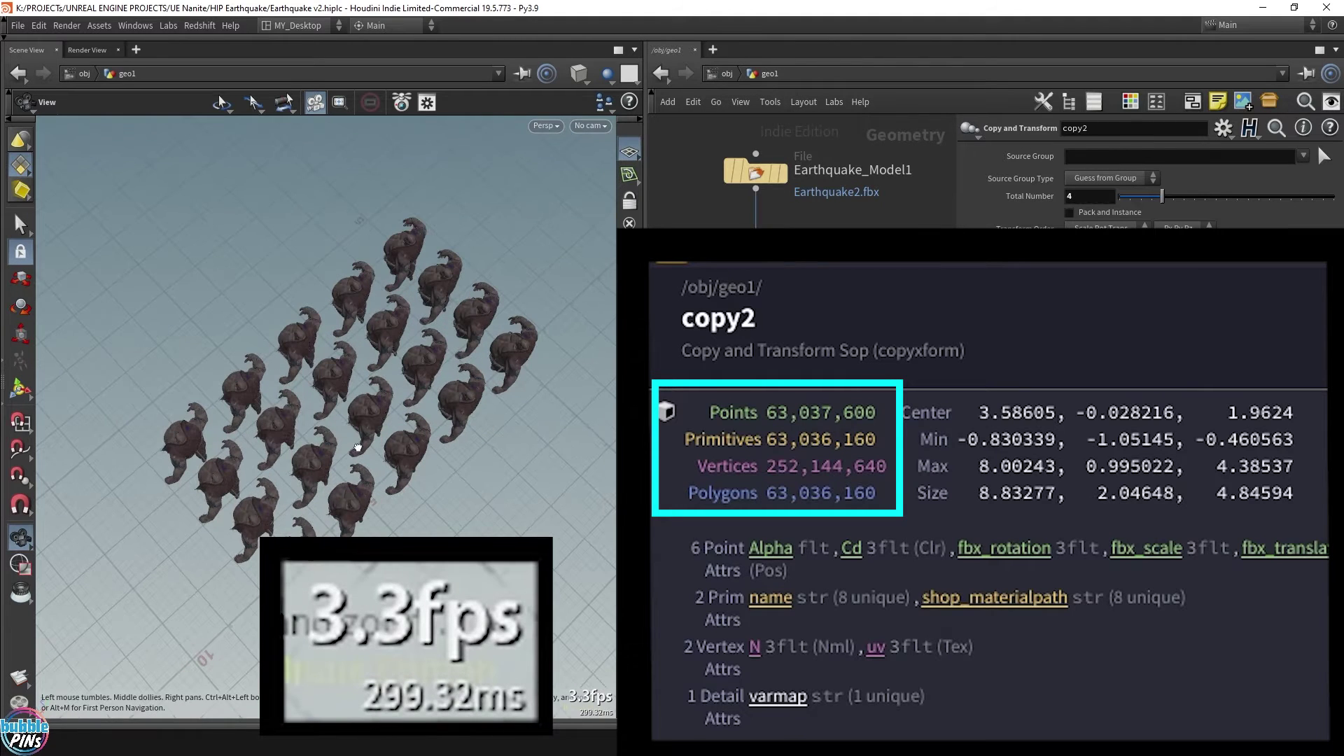
{"action": "left_click_drag", "start_coordinate": [332, 385], "coordinate": [322, 372]}
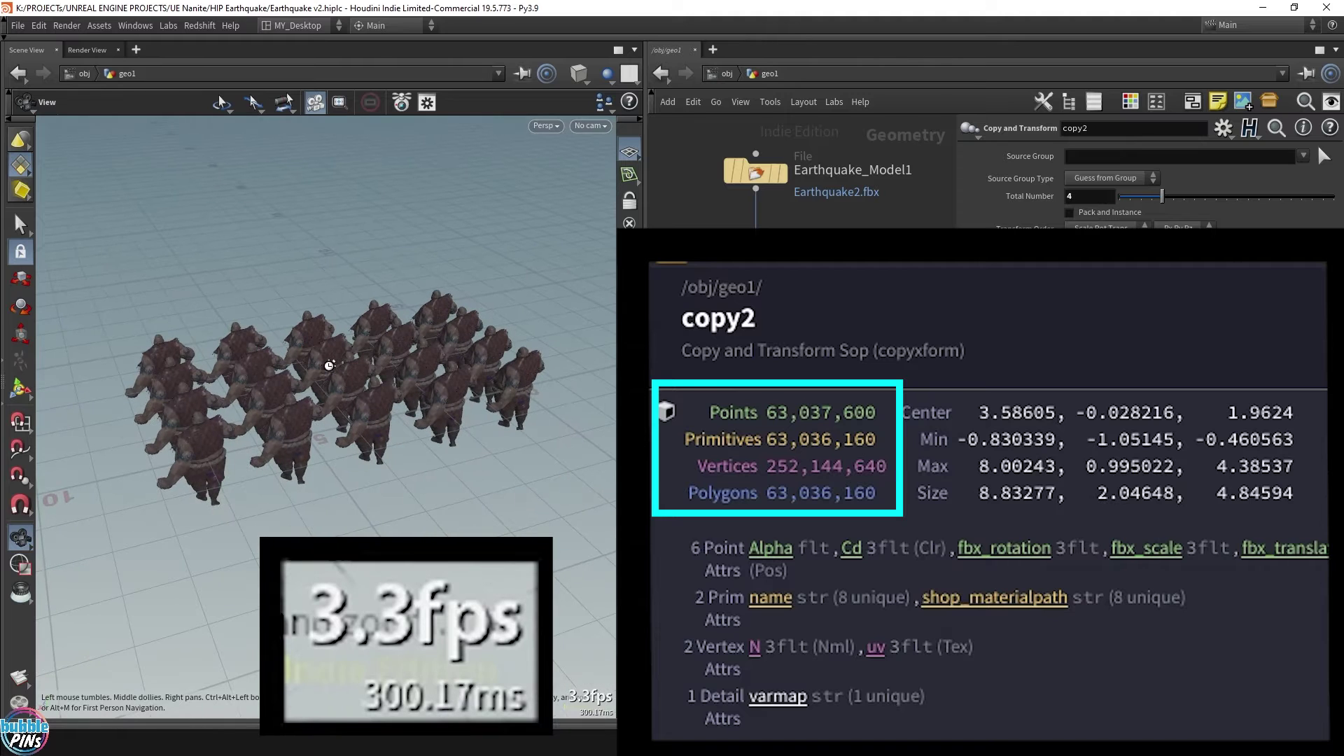
{"action": "scroll", "coordinate": [334, 359], "scroll_direction": "up", "scroll_amount": 2}
{"action": "left_click_drag", "start_coordinate": [427, 364], "coordinate": [545, 365]}
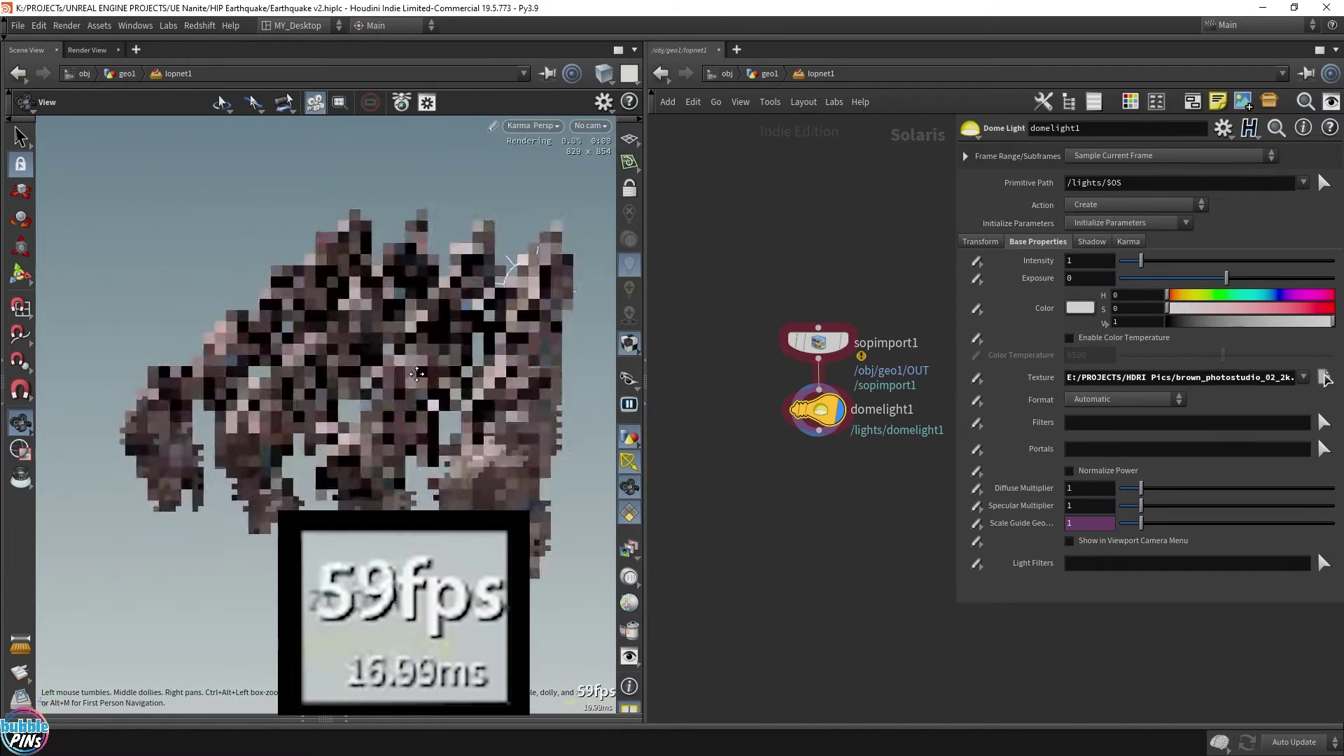
Step: Add a Karma Render Settings node below domelight1 in the lopnet1 network
{"action": "left_click_drag", "start_coordinate": [416, 374], "coordinate": [451, 570]}
{"action": "key", "text": "Tab"}
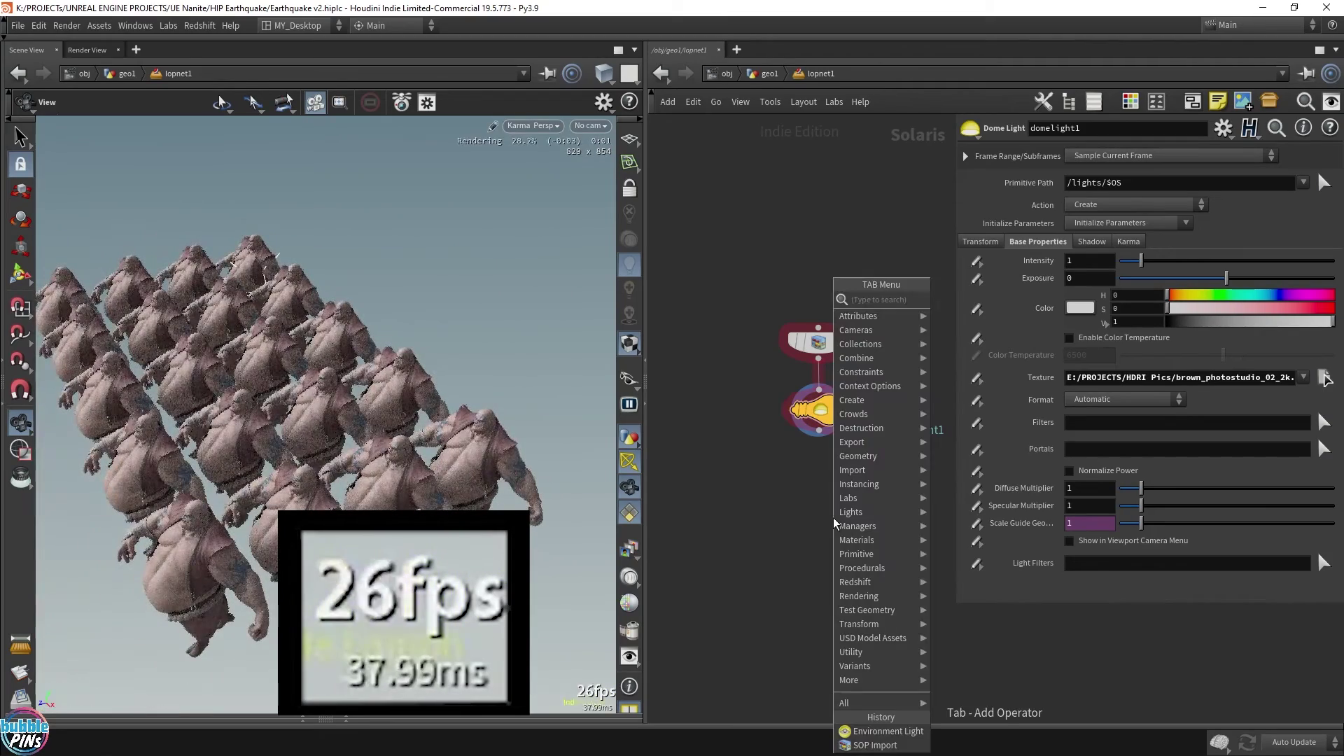
{"action": "mouse_move", "coordinate": [850, 512]}
{"action": "left_click", "coordinate": [993, 369]}
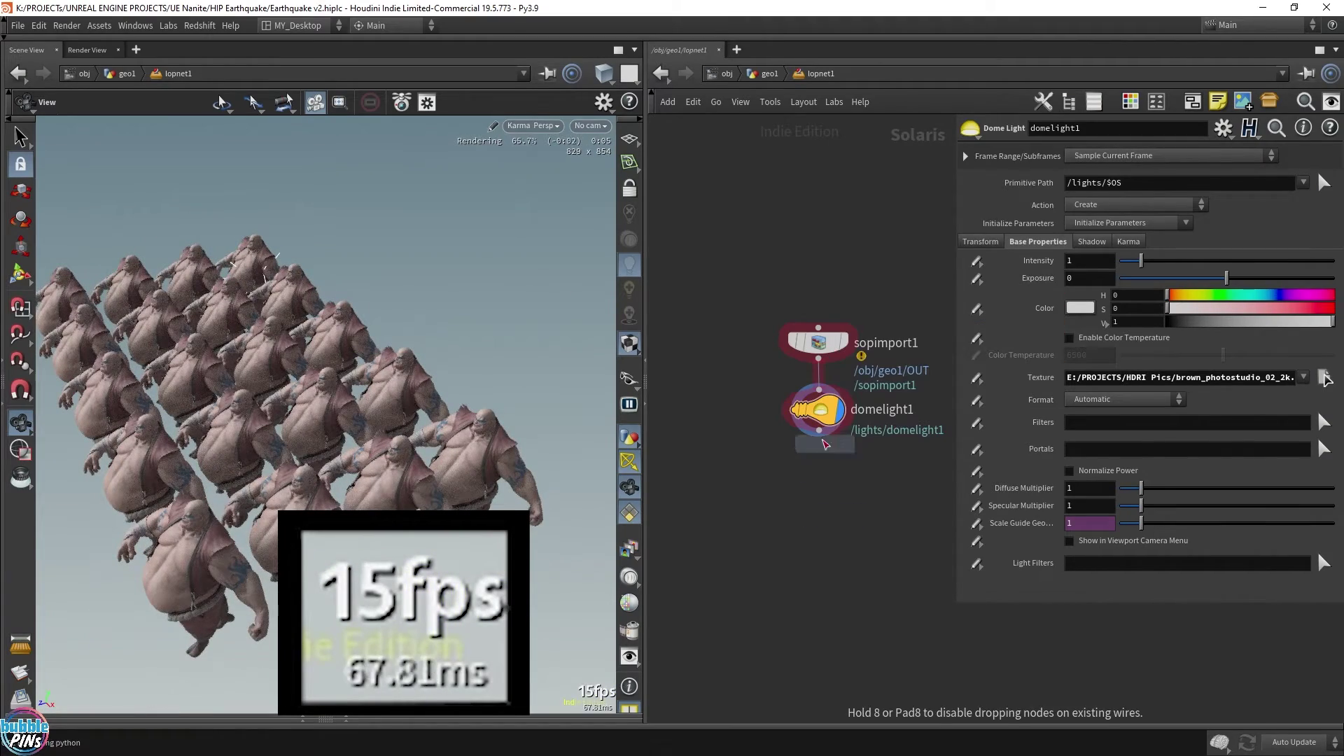
{"action": "left_click", "coordinate": [825, 444]}
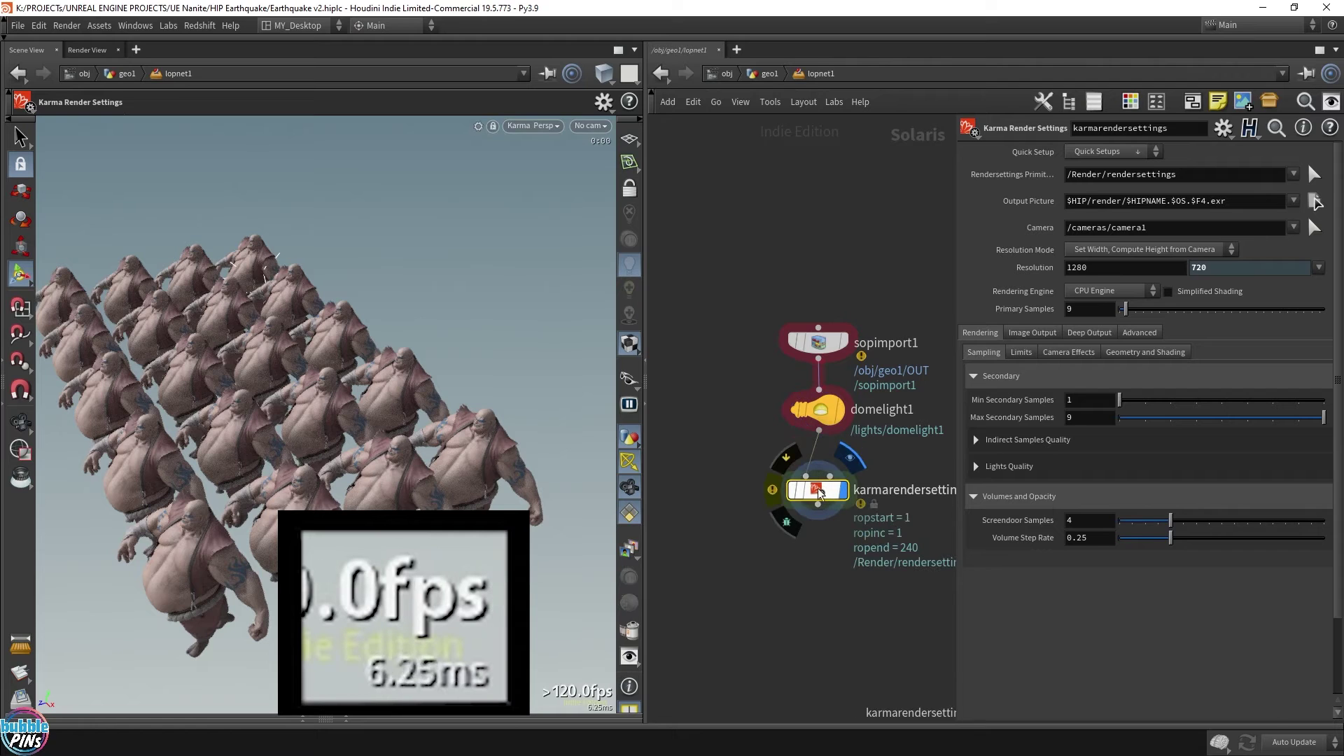
Step: Set the Rendering Engine of the Karma Render Settings node to XPU Engine (Beta) and return to viewport navigation
{"action": "left_click", "coordinate": [1111, 290]}
{"action": "left_click", "coordinate": [1105, 313]}
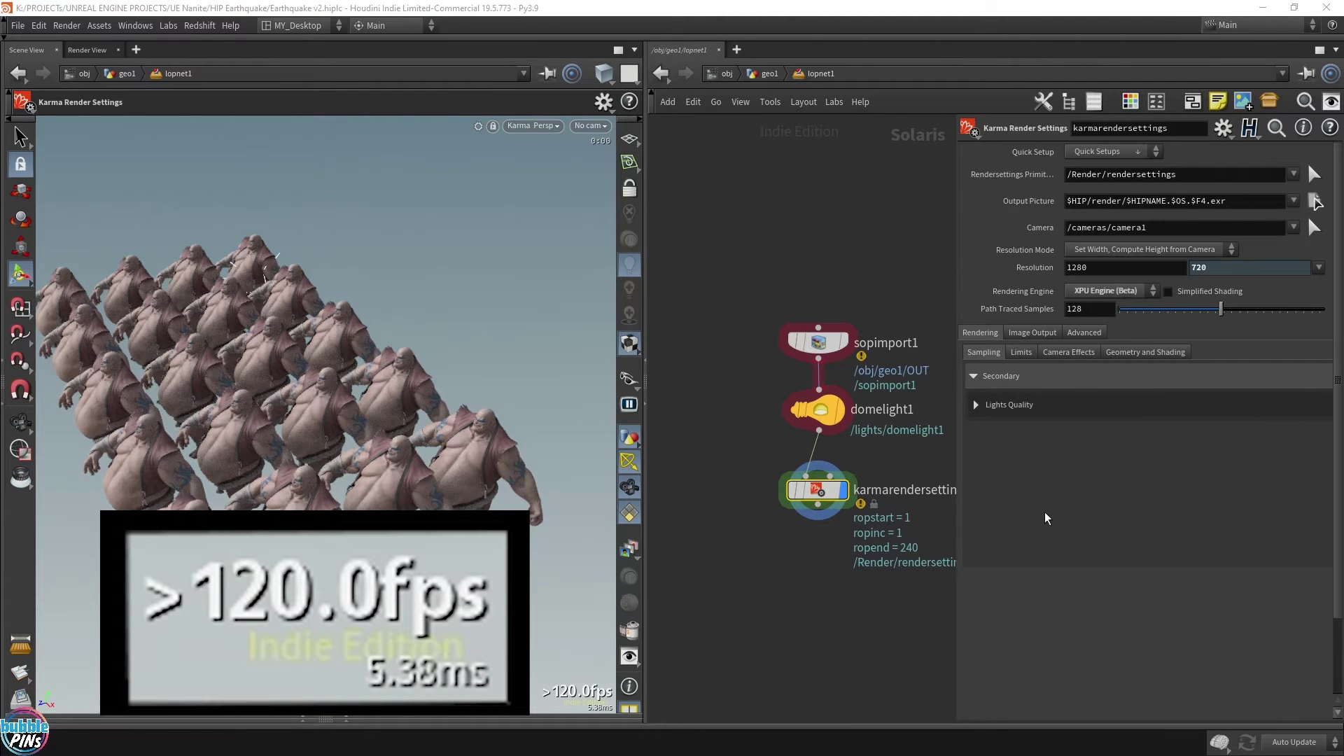
{"action": "left_click", "coordinate": [686, 571]}
{"action": "middle_click_drag", "start_coordinate": [732, 507], "coordinate": [704, 492]}
{"action": "key", "text": "Escape"}
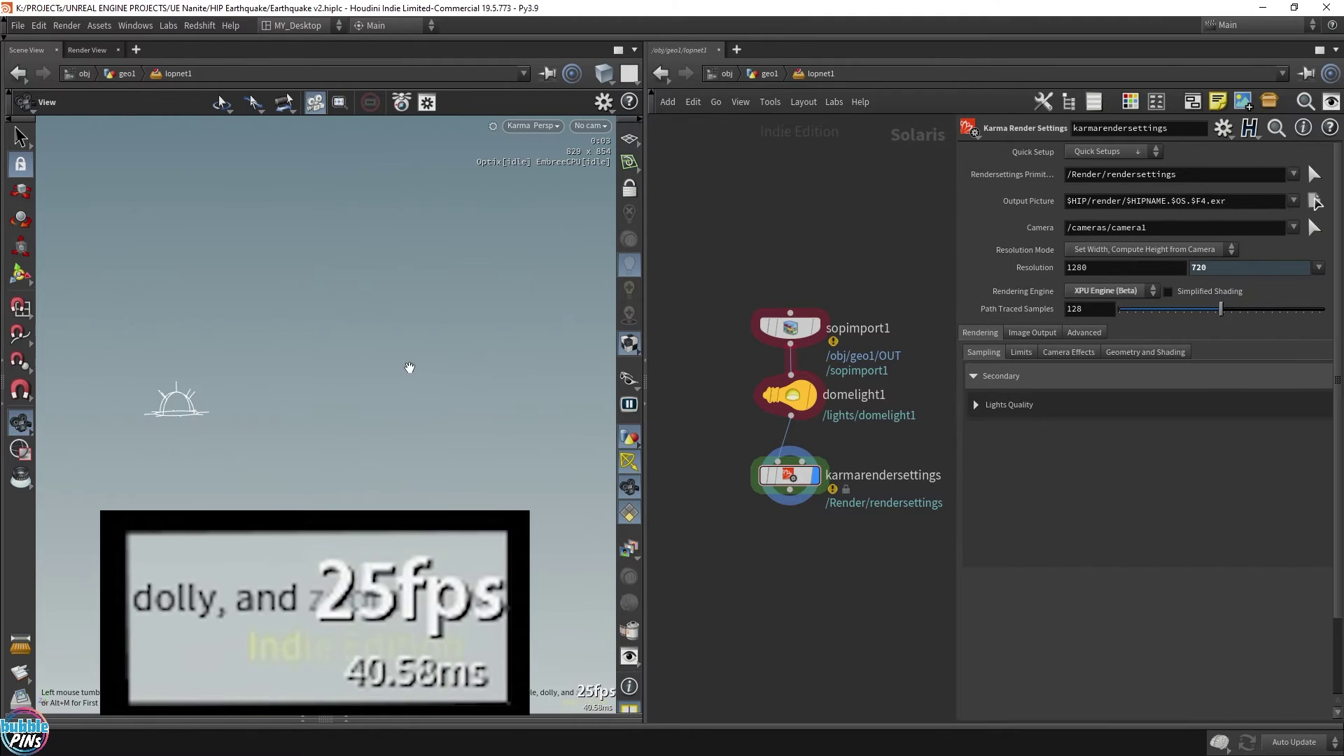
Step: Switch the viewport renderer to Houdini GL to bring the crowd back into view, and return it to Karma
{"action": "left_click", "coordinate": [542, 128]}
{"action": "left_click", "coordinate": [551, 177]}
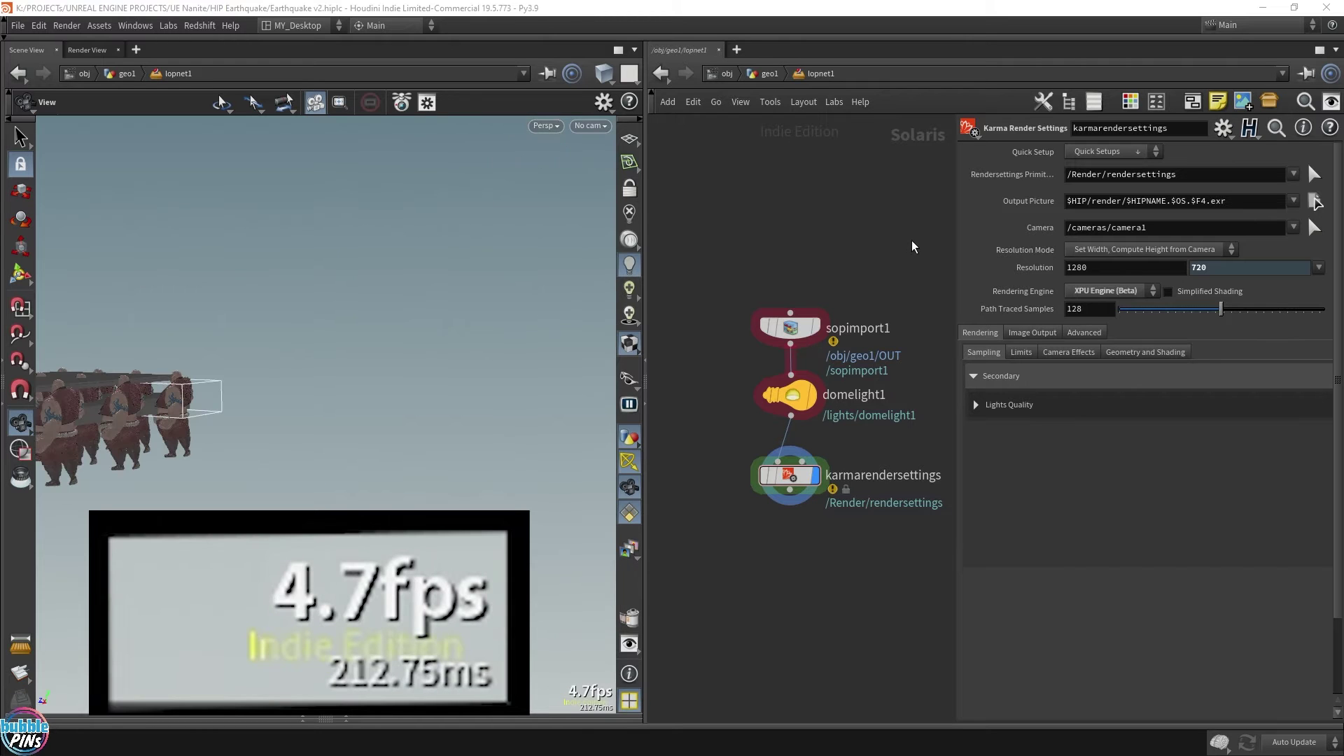
{"action": "left_click", "coordinate": [545, 126]}
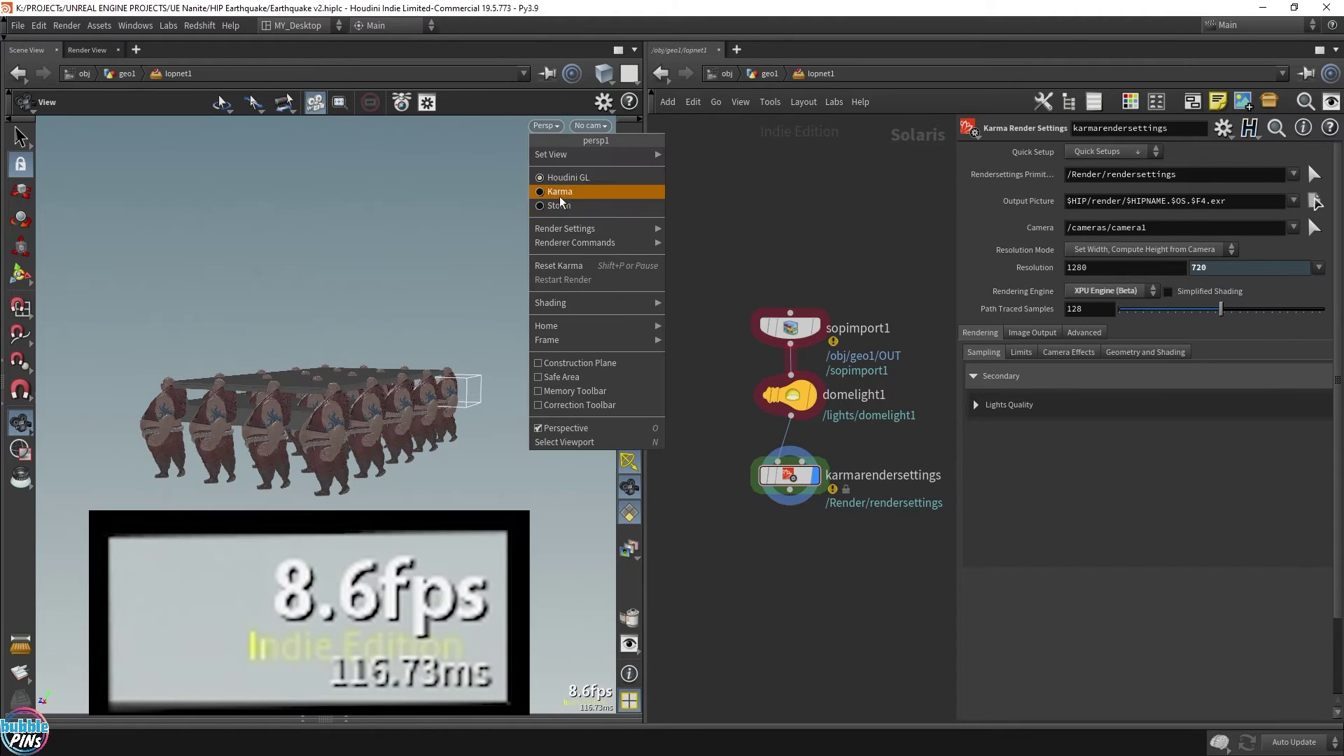
{"action": "left_click", "coordinate": [559, 156]}
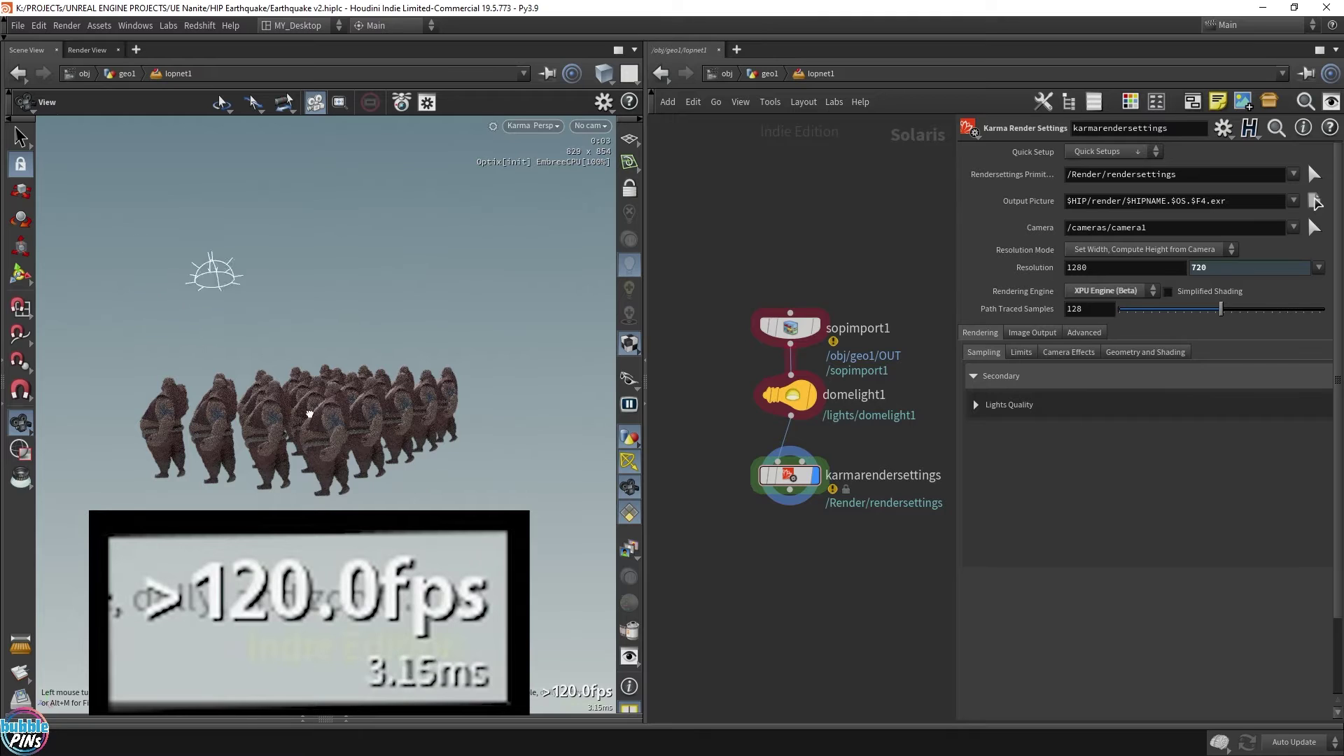
Step: Examine the Karma XPU rendering of the crowd from different angles and distances along with the viewport frame rate
{"action": "left_click_drag", "start_coordinate": [308, 391], "coordinate": [326, 399]}
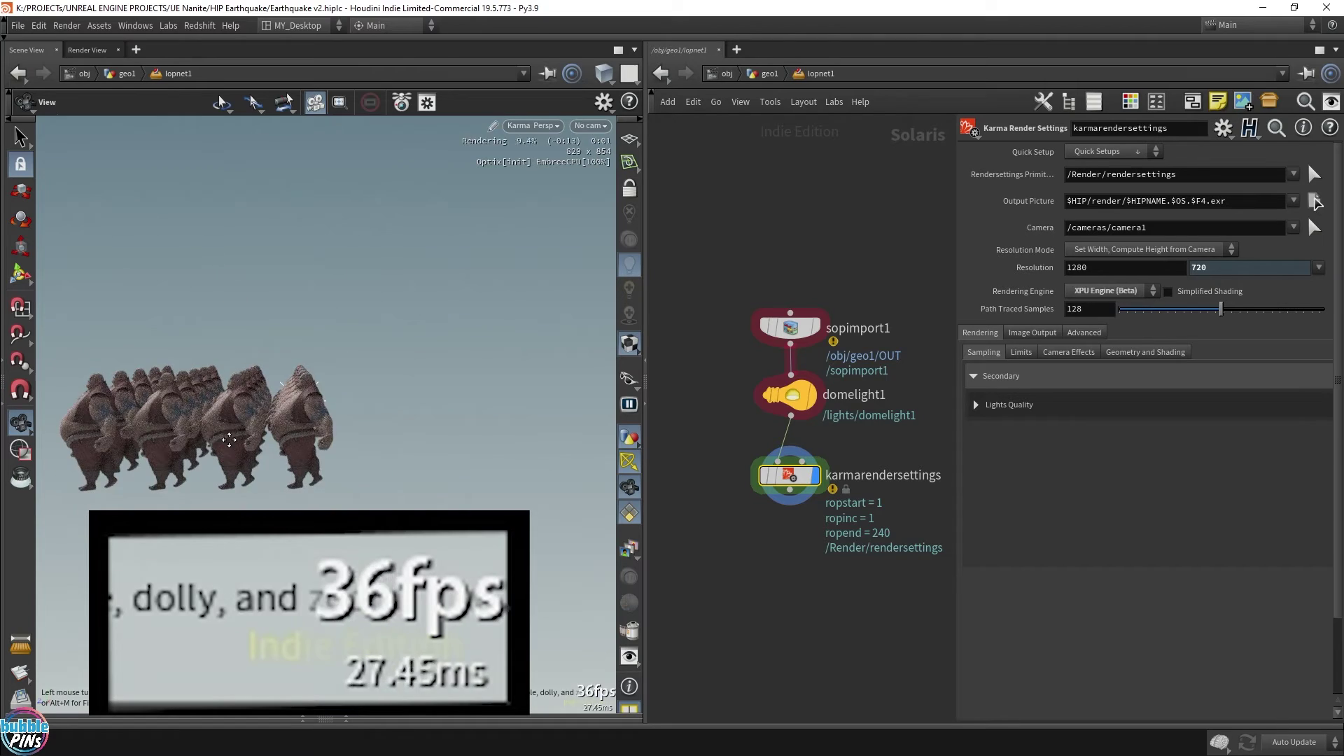
{"action": "left_click_drag", "start_coordinate": [227, 438], "coordinate": [412, 456]}
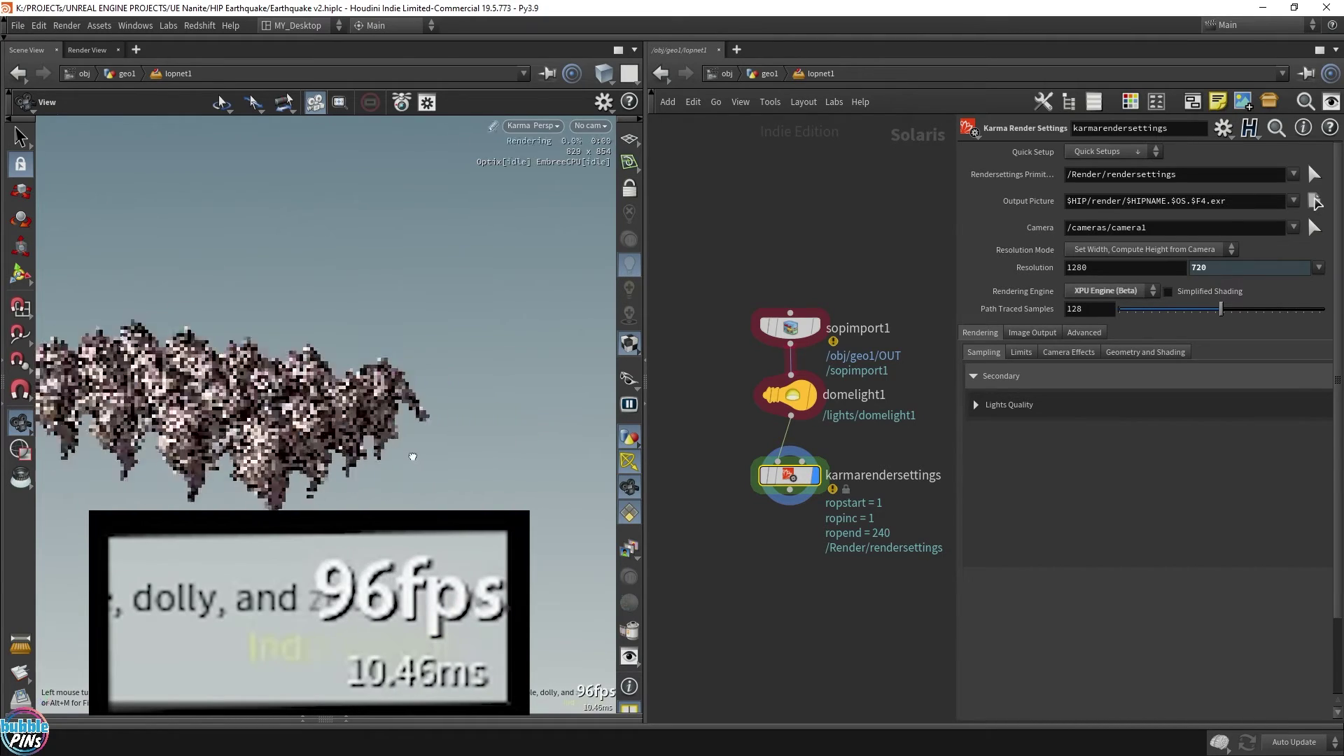
{"action": "middle_click_drag", "start_coordinate": [298, 443], "coordinate": [416, 472]}
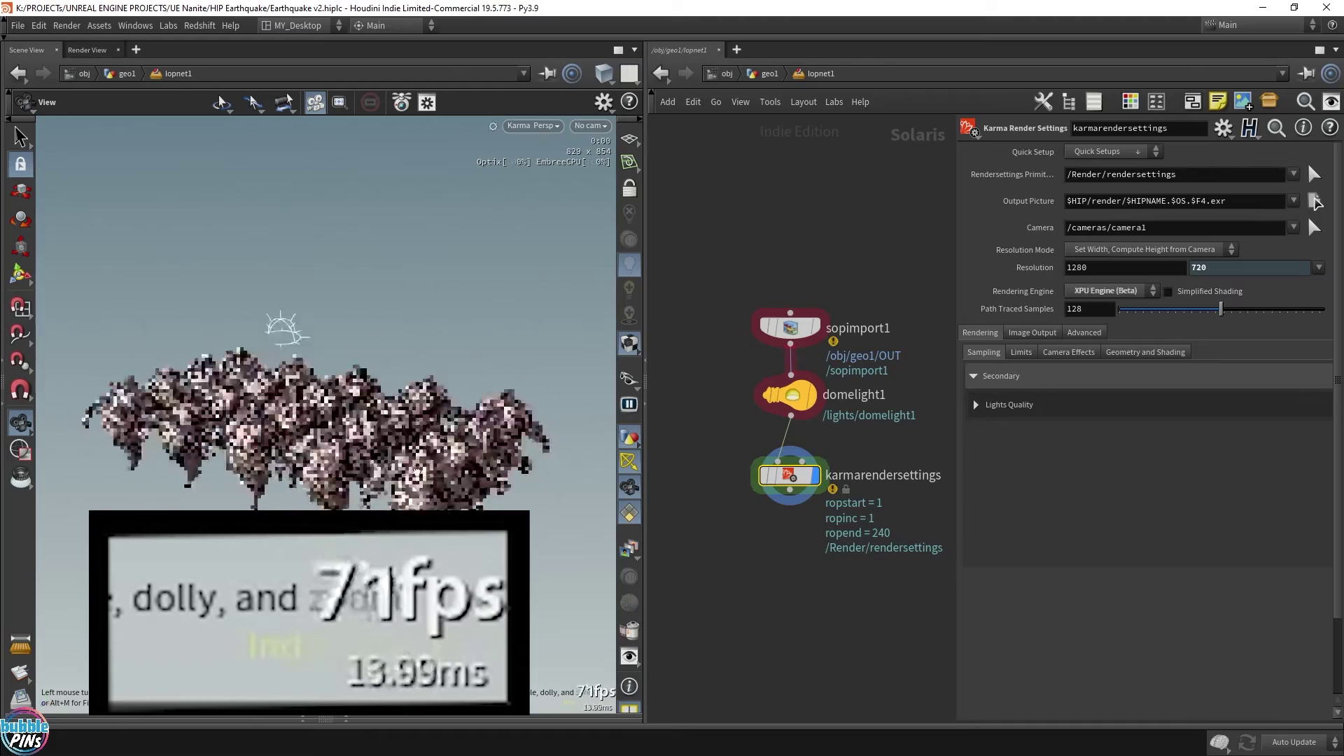
{"action": "left_click_drag", "start_coordinate": [415, 474], "coordinate": [454, 411]}
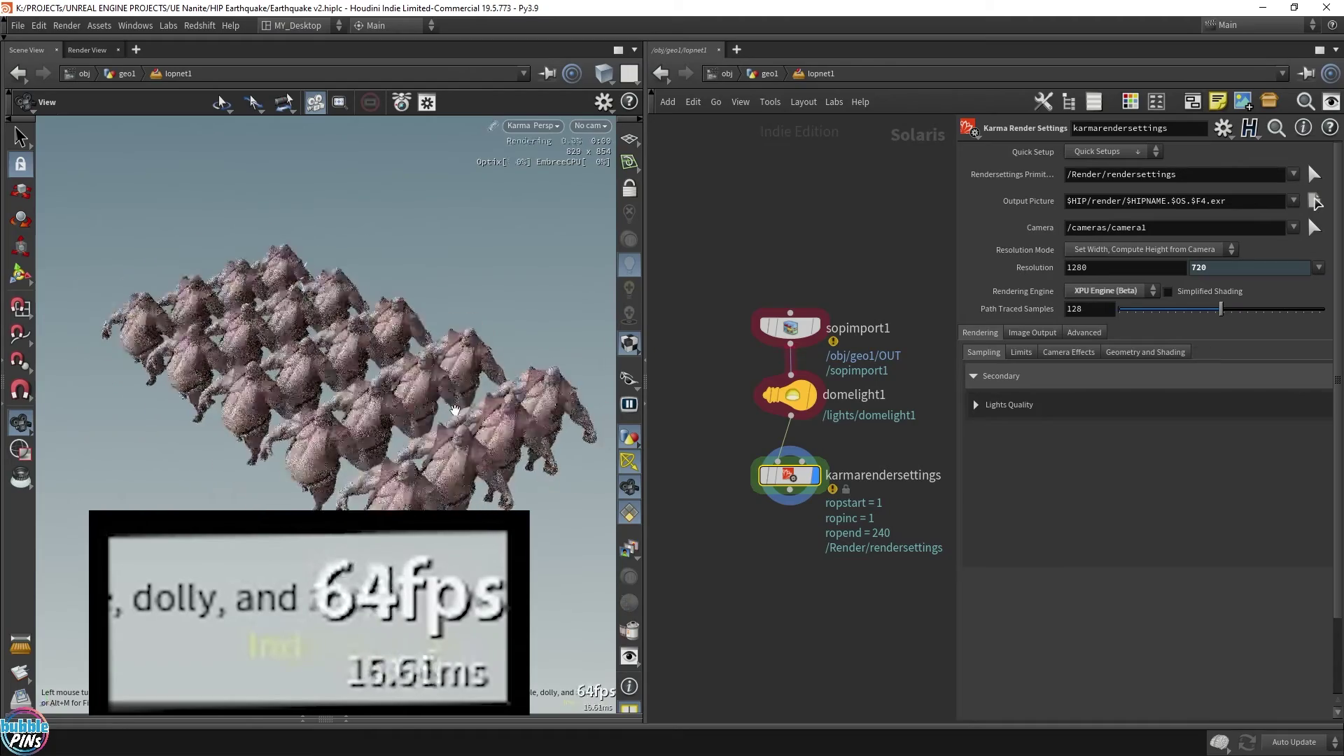
{"action": "scroll", "coordinate": [454, 411], "scroll_direction": "down", "scroll_amount": 6}
{"action": "scroll", "coordinate": [452, 409], "scroll_direction": "up", "scroll_amount": 7}
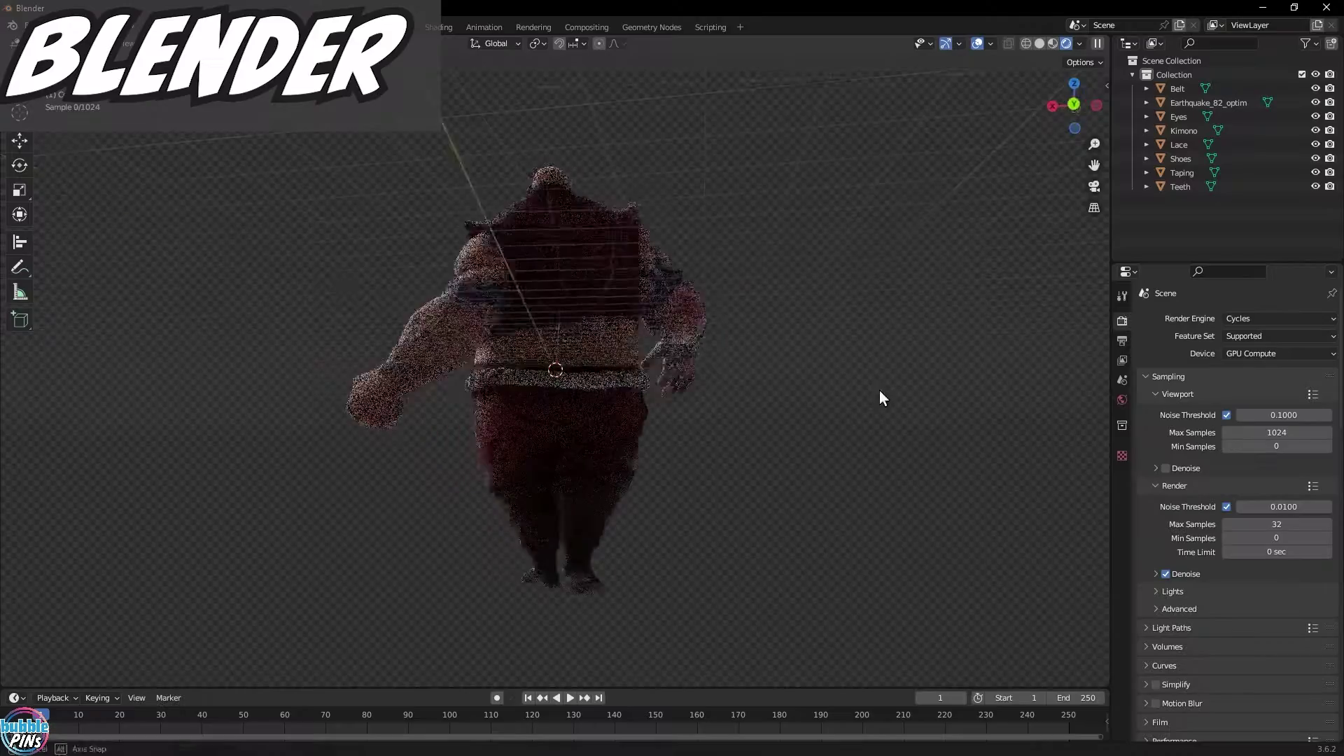
Step: Switch to Blender and examine the Cycles-rendered character from different angles, checking the playback frame rate before stopping the animation
{"action": "middle_click_drag", "start_coordinate": [879, 389], "coordinate": [787, 315]}
{"action": "scroll", "coordinate": [786, 315], "scroll_direction": "down", "scroll_amount": 3}
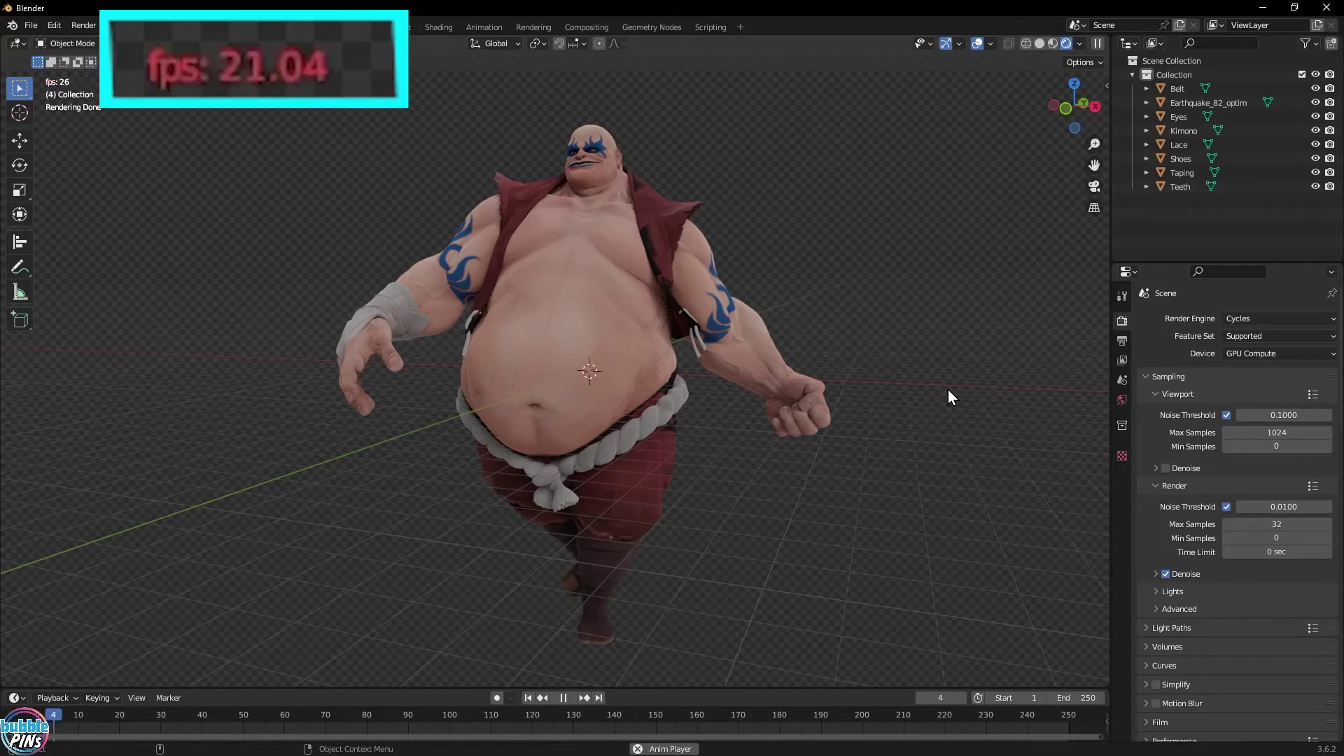
{"action": "right_click", "coordinate": [1006, 403]}
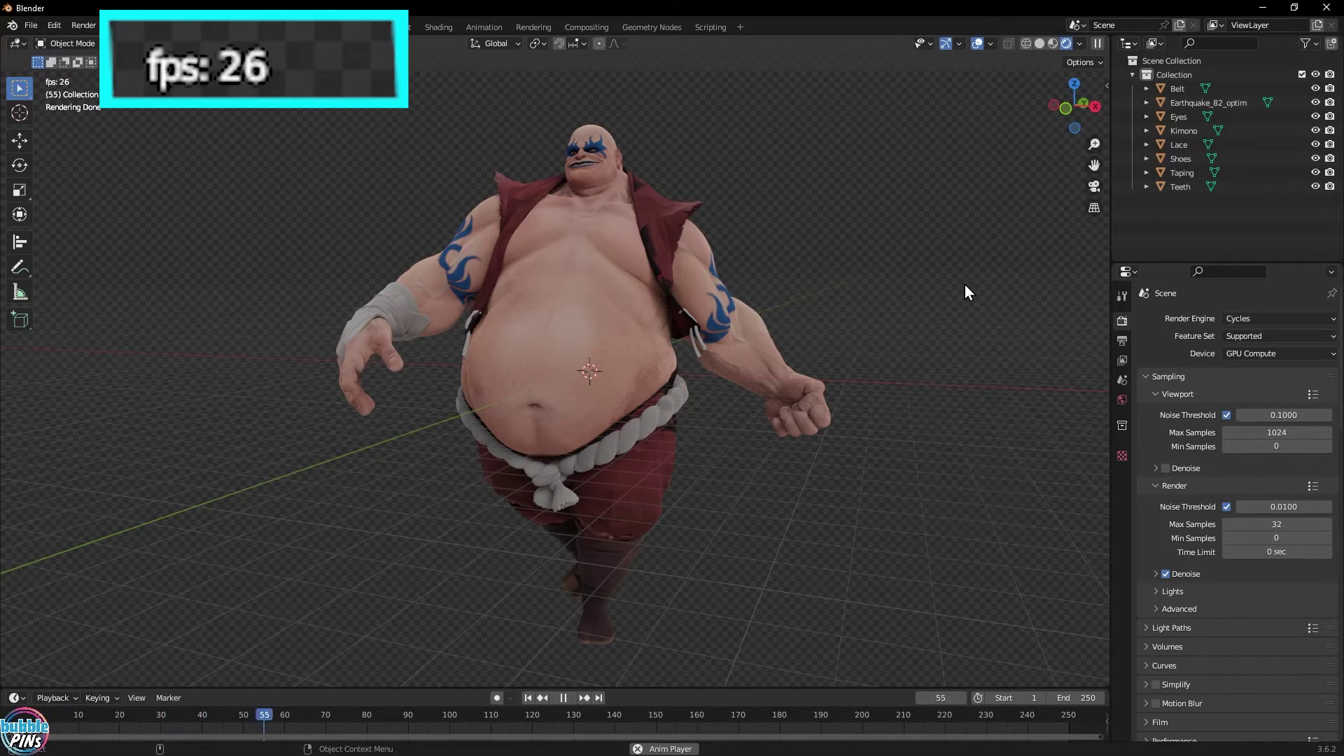
{"action": "middle_click_drag", "start_coordinate": [944, 272], "coordinate": [842, 263]}
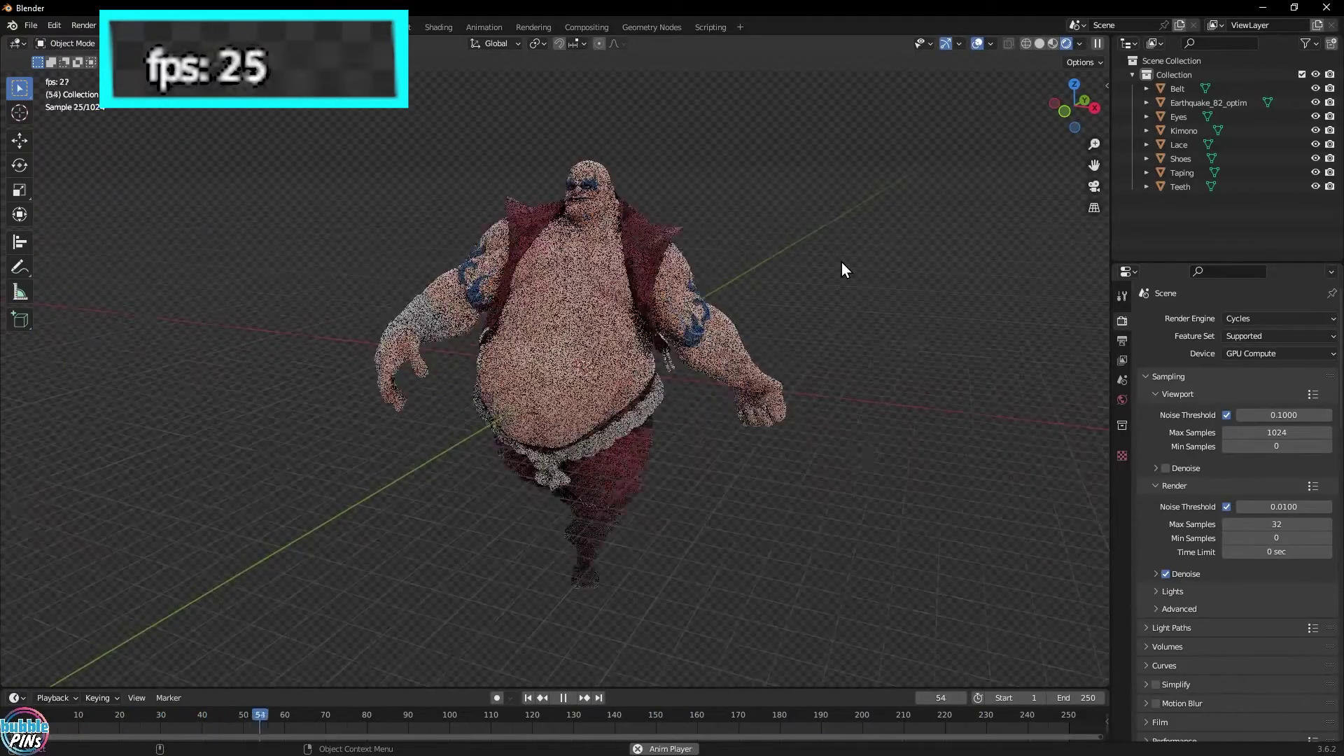
{"action": "key", "text": "space"}
Step: Set the scene's Render Engine to Eevee and view the character up close and from farther away
{"action": "left_click", "coordinate": [1243, 318]}
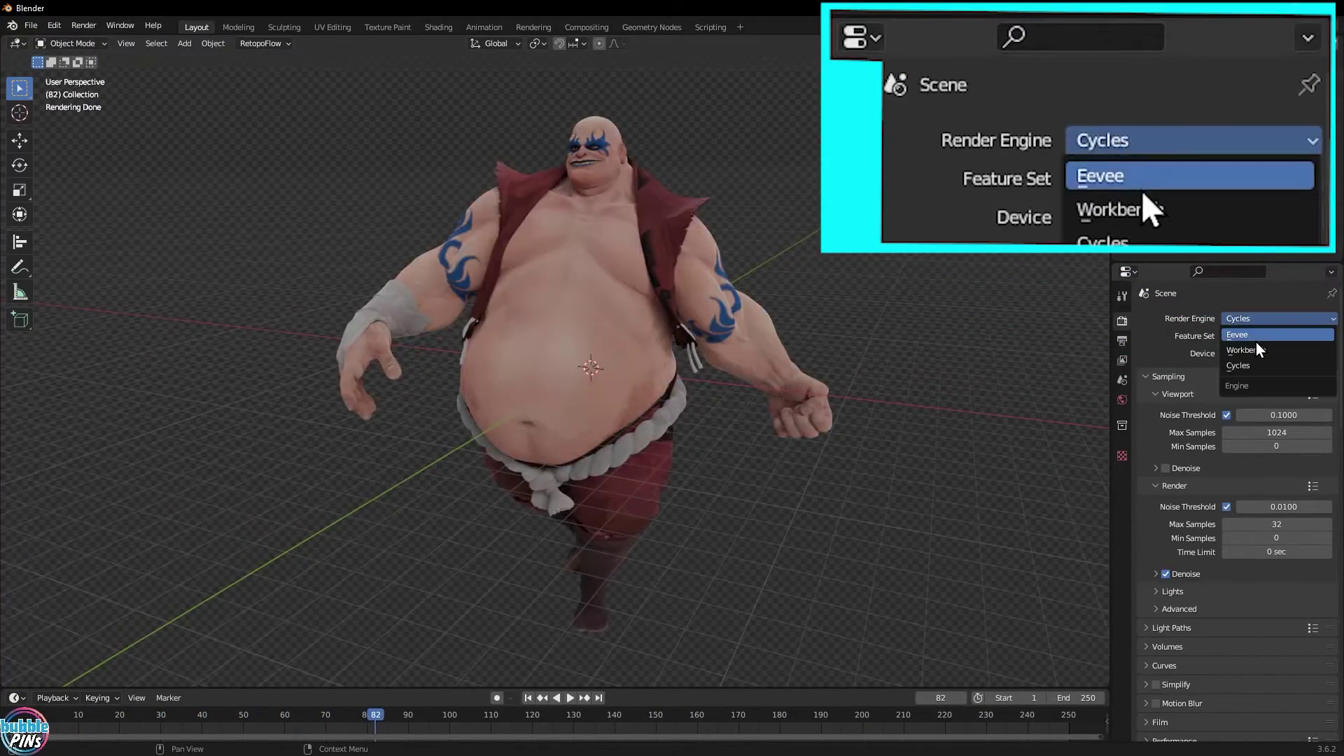
{"action": "left_click", "coordinate": [1245, 334]}
{"action": "middle_click_drag", "start_coordinate": [870, 225], "coordinate": [841, 251]}
{"action": "scroll", "coordinate": [841, 250], "scroll_direction": "down", "scroll_amount": 5}
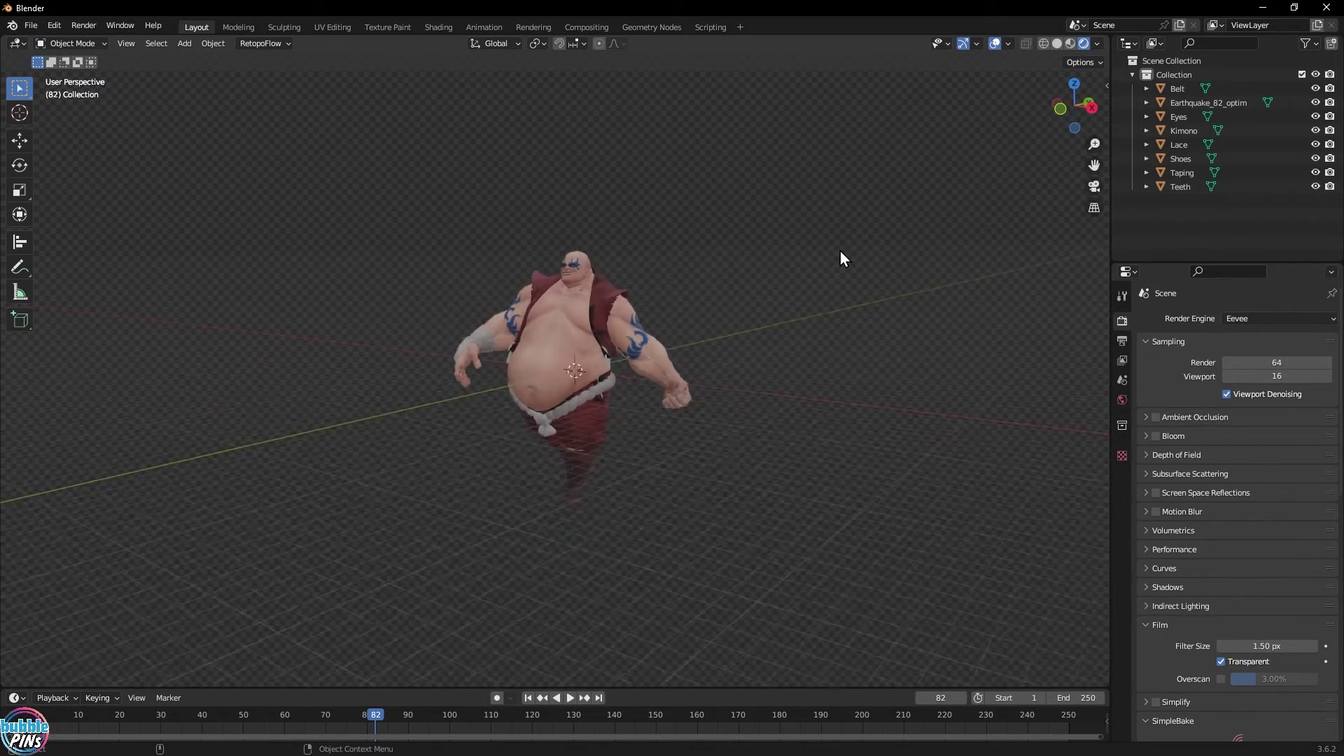
{"action": "scroll", "coordinate": [840, 252], "scroll_direction": "up", "scroll_amount": 5}
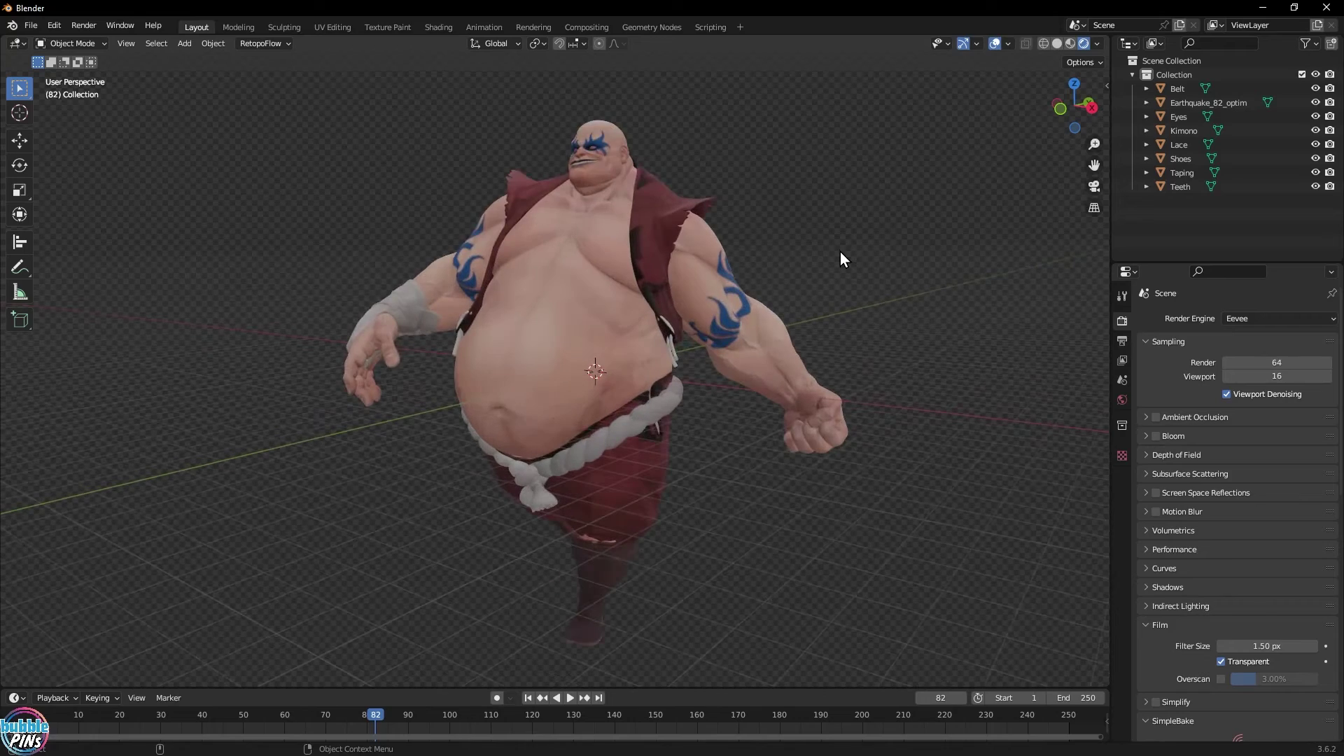
Step: Play the timeline and examine the Eevee-rendered character's frame rate while orbiting around it
{"action": "key", "text": "space"}
{"action": "right_click", "coordinate": [879, 257]}
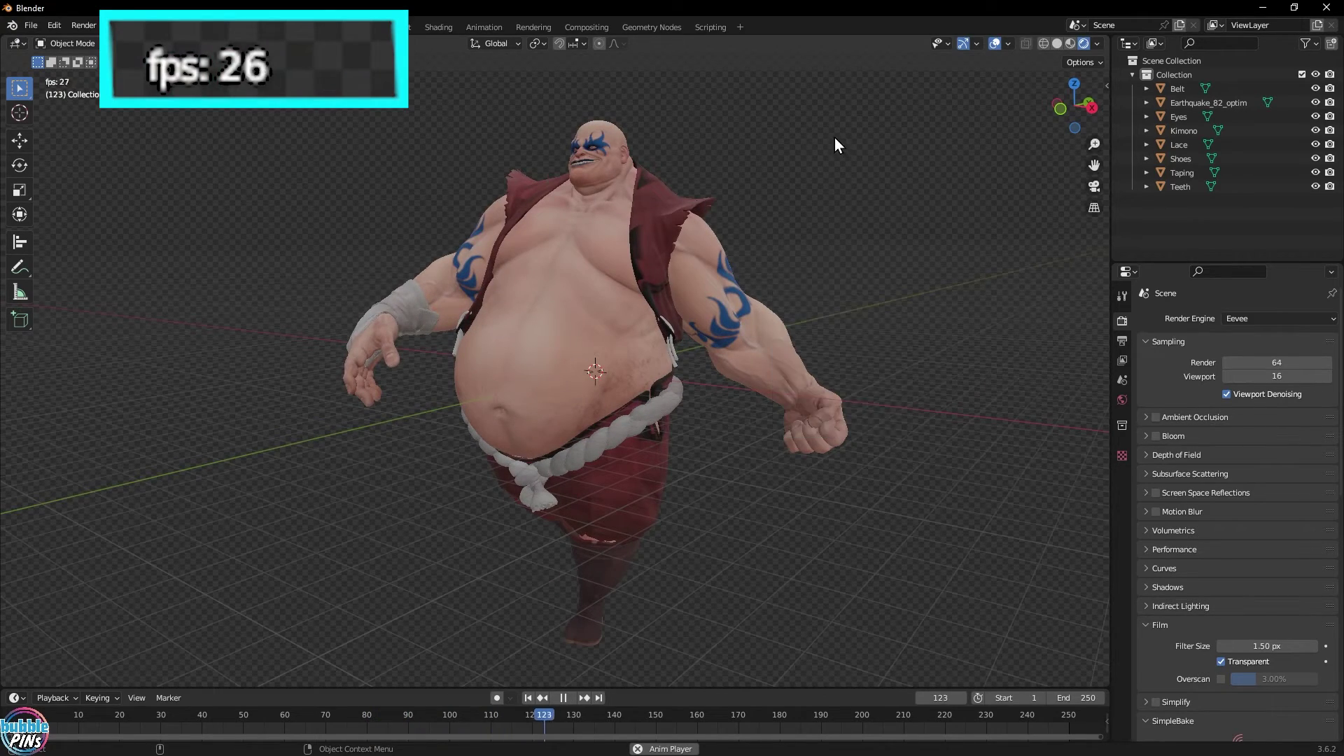
{"action": "middle_click_drag", "start_coordinate": [835, 139], "coordinate": [946, 212]}
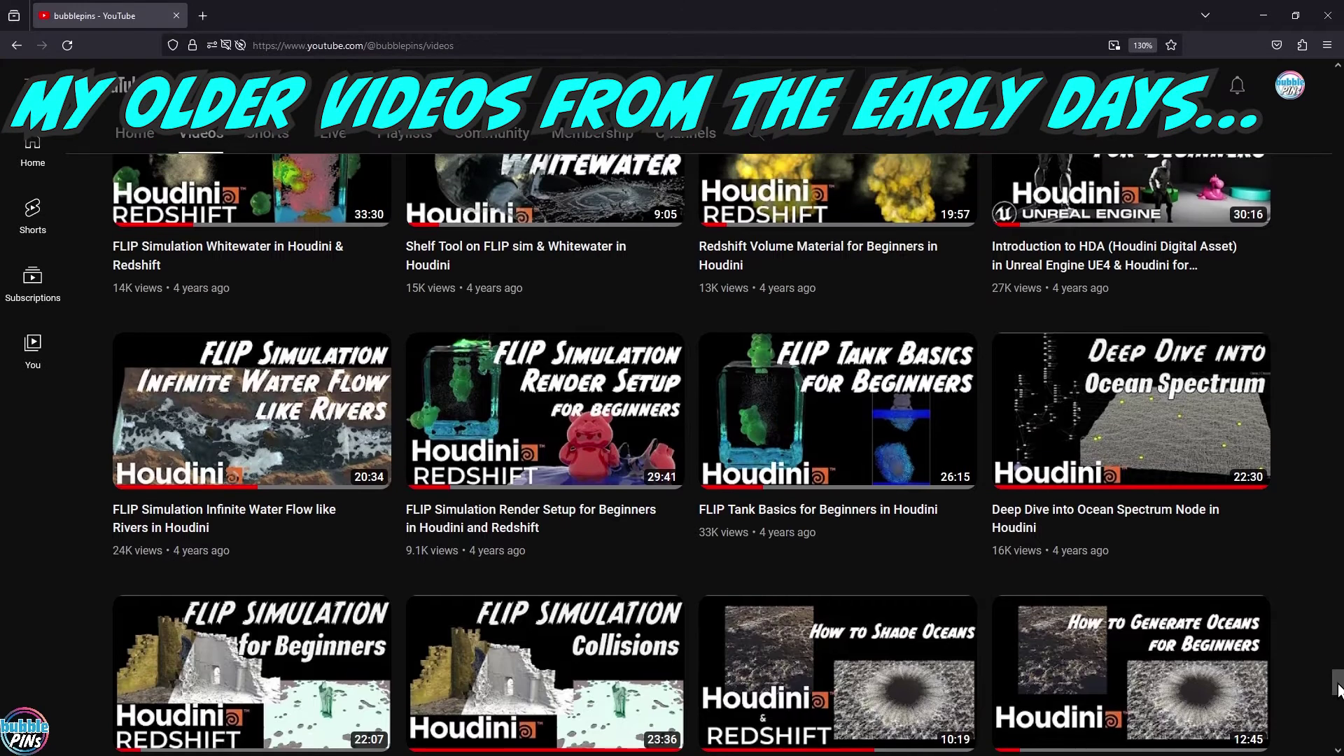
Step: Switch to the browser and browse the older videos on the bubblepins YouTube channel
{"action": "scroll", "coordinate": [1338, 674], "scroll_direction": "up", "scroll_amount": 5}
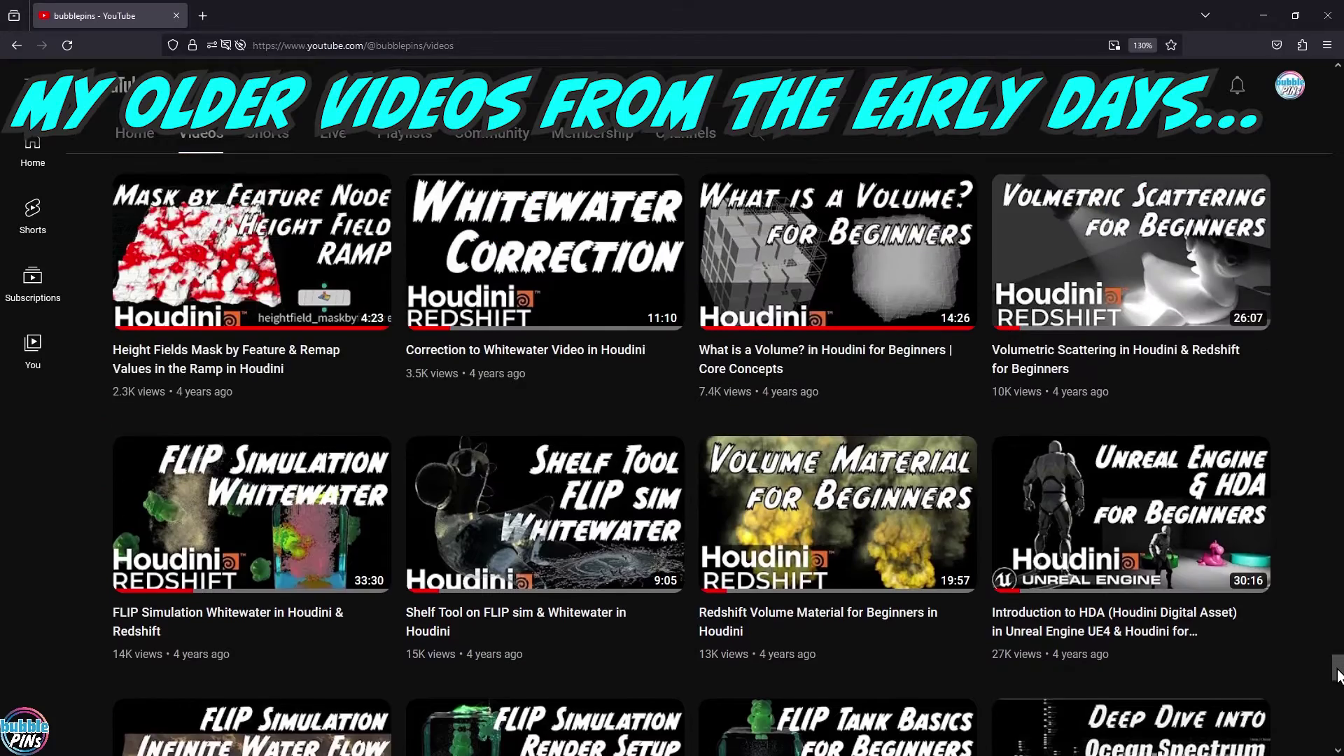
{"action": "left_click_drag", "start_coordinate": [1338, 674], "coordinate": [1338, 553]}
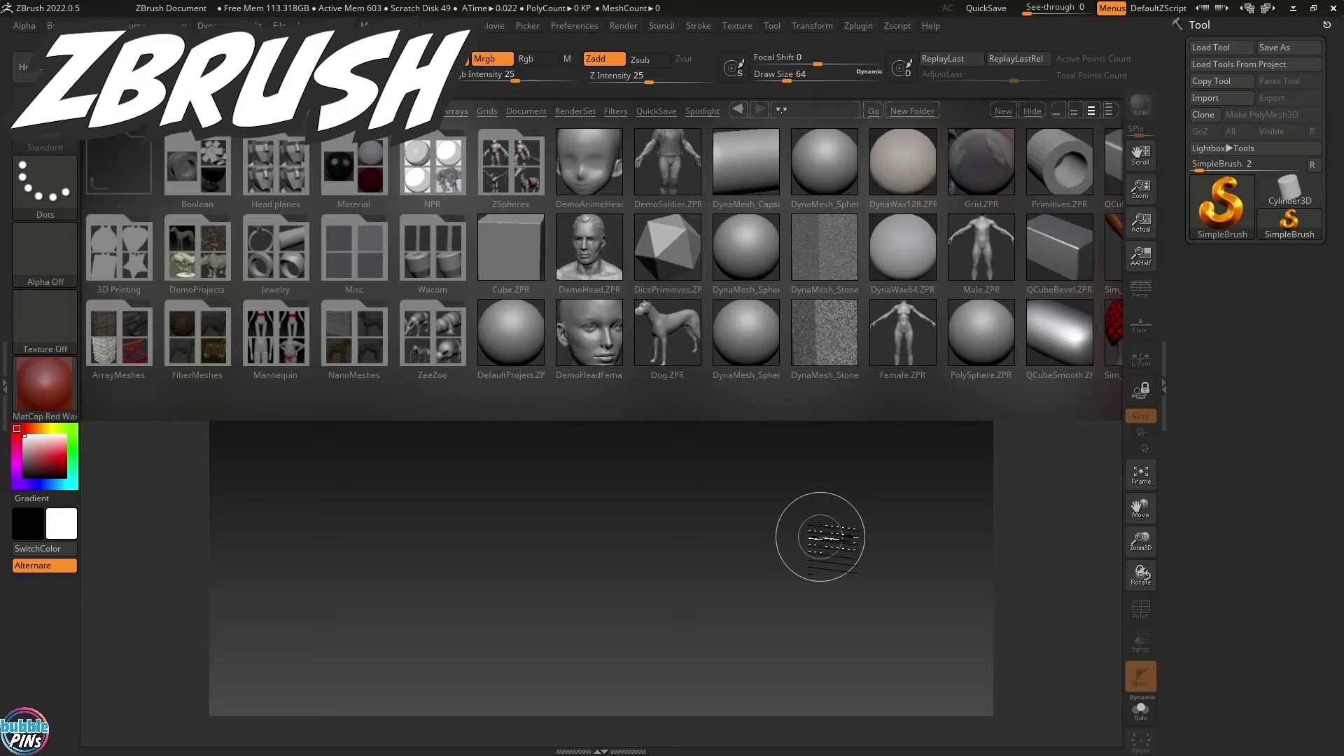
Step: Switch to ZBrush, hide and redisplay LightBox, and open its DemoProjects folder
{"action": "key", "text": "comma"}
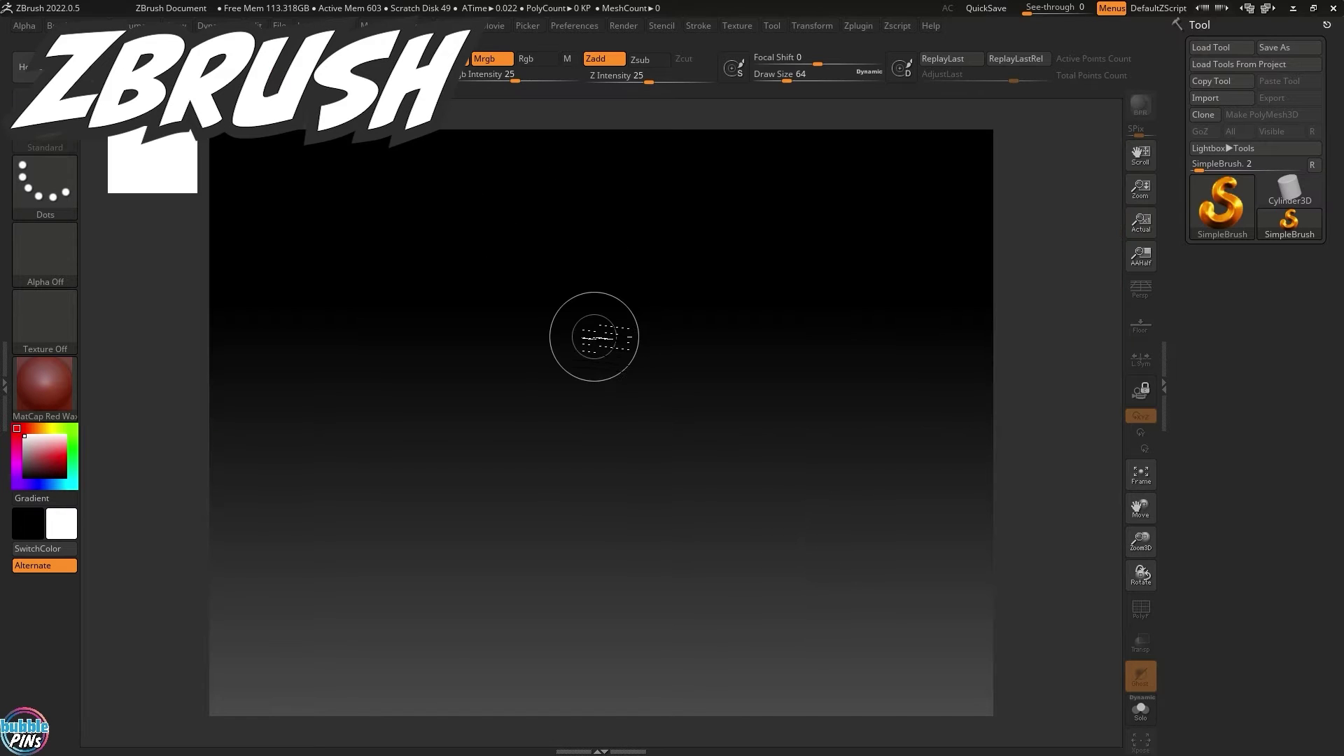
{"action": "key", "text": "comma"}
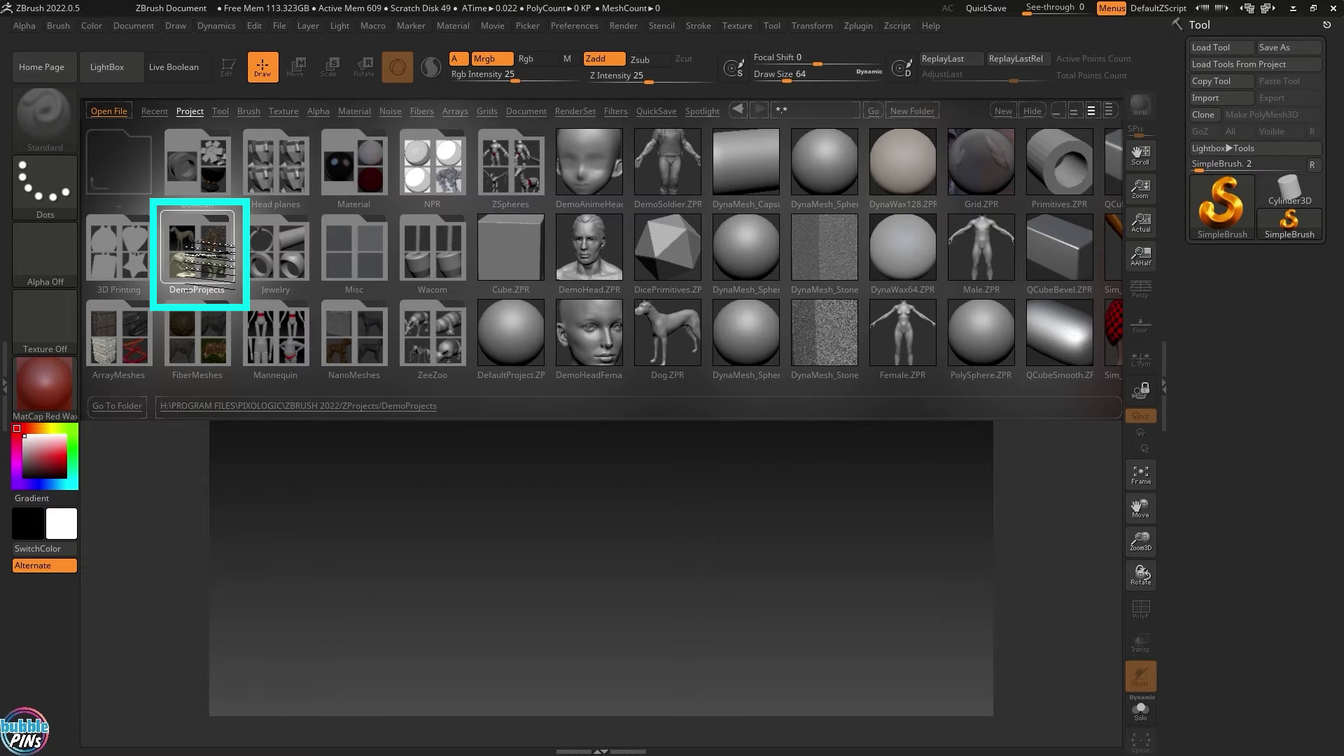
{"action": "double_click", "coordinate": [199, 263]}
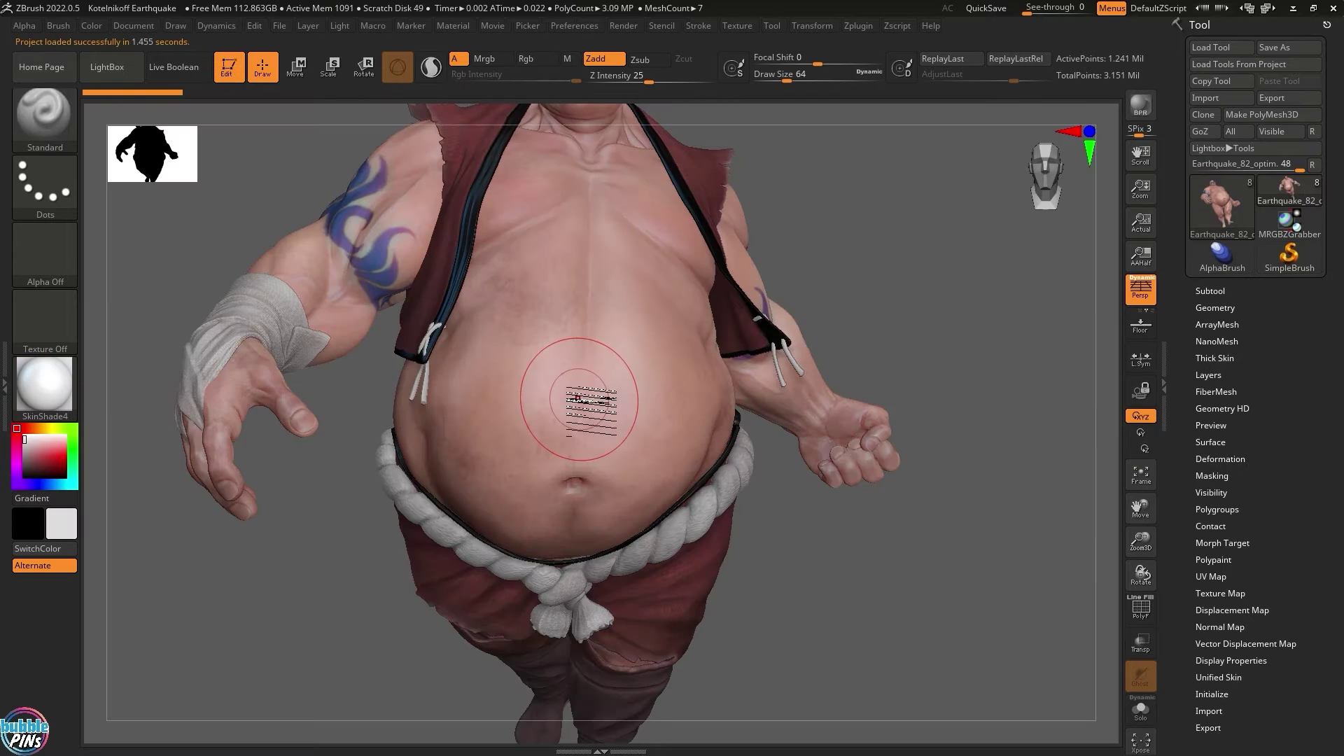
Step: Examine the loaded Earthquake demo character in ZBrush from different angles and distances
{"action": "left_click_drag", "start_coordinate": [839, 258], "coordinate": [676, 362]}
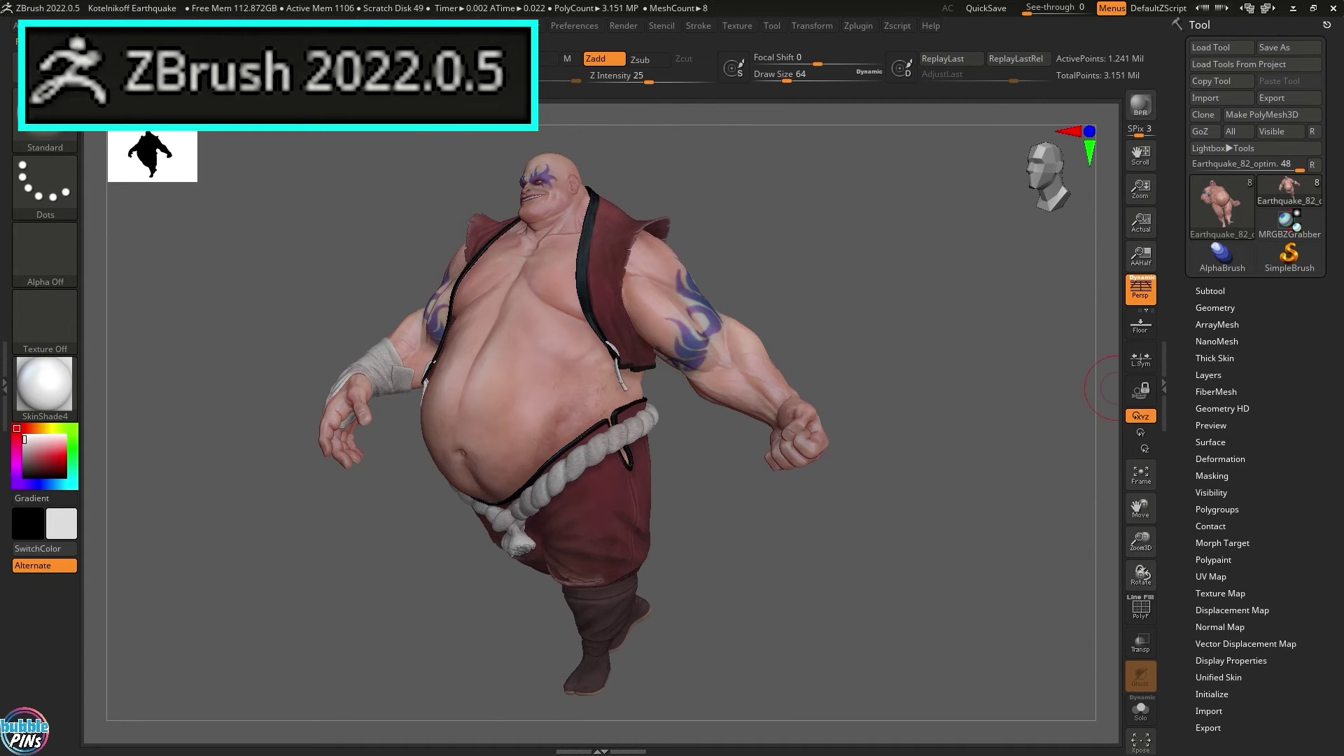
{"action": "left_click_drag", "start_coordinate": [790, 317], "coordinate": [869, 287]}
{"action": "mouse_move", "coordinate": [1289, 223]}
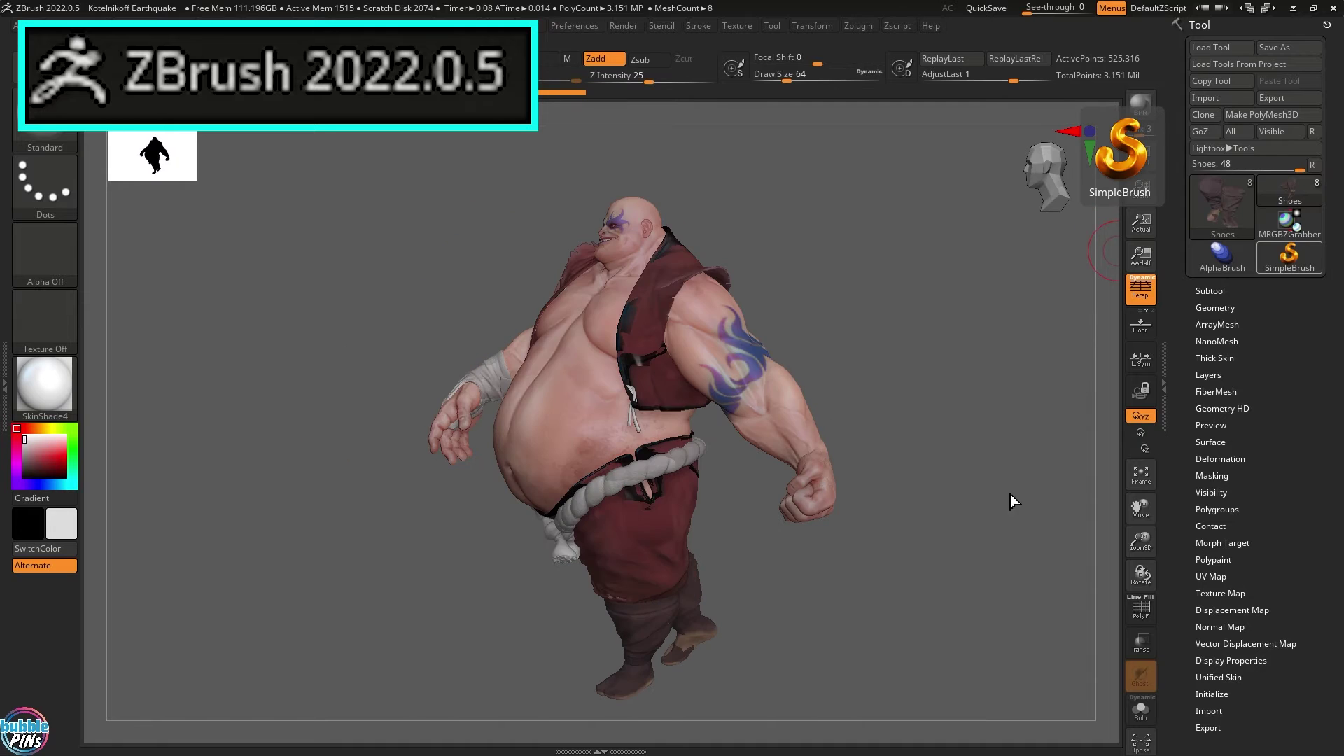
{"action": "left_click_drag", "start_coordinate": [811, 425], "coordinate": [856, 403]}
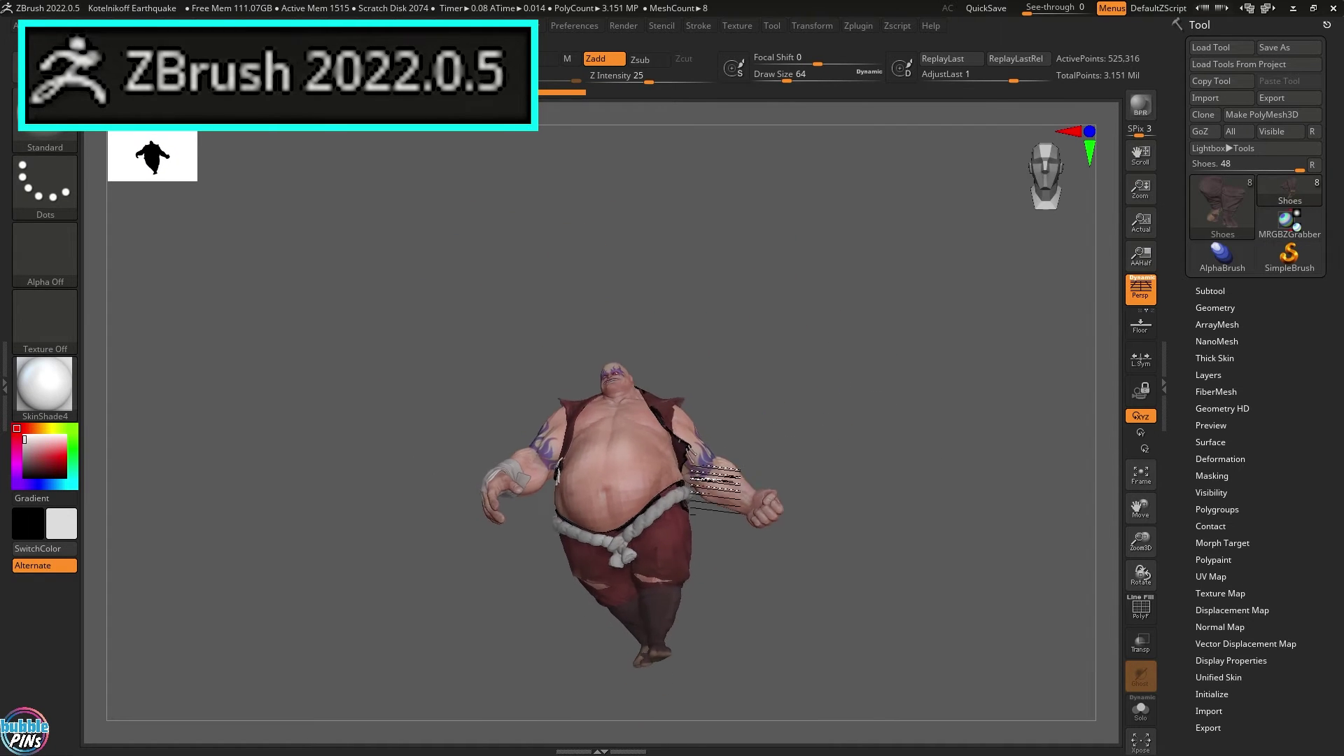